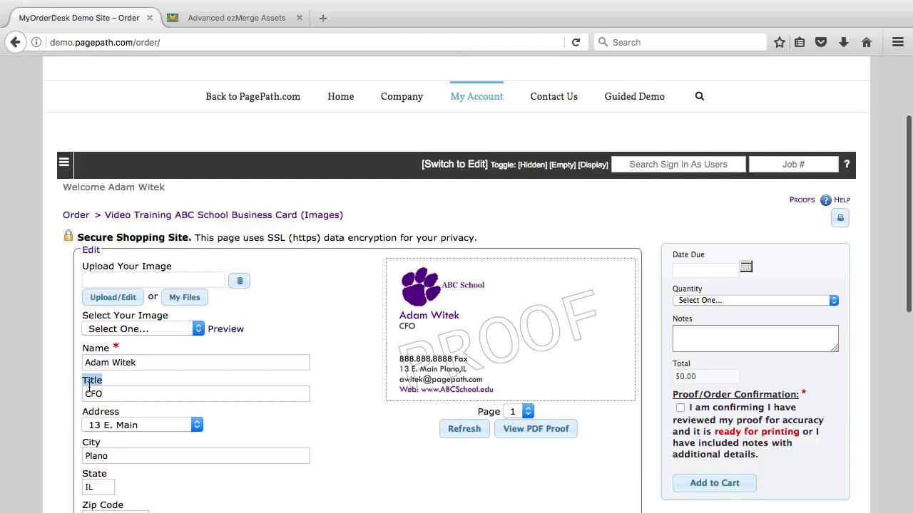
pyautogui.scroll(-1, 80, 385)
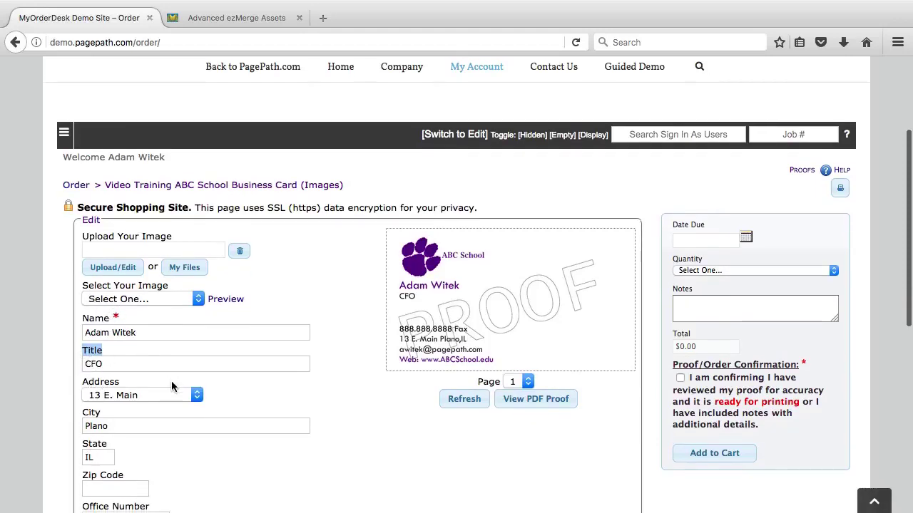
pyautogui.scroll(-2, 173, 385)
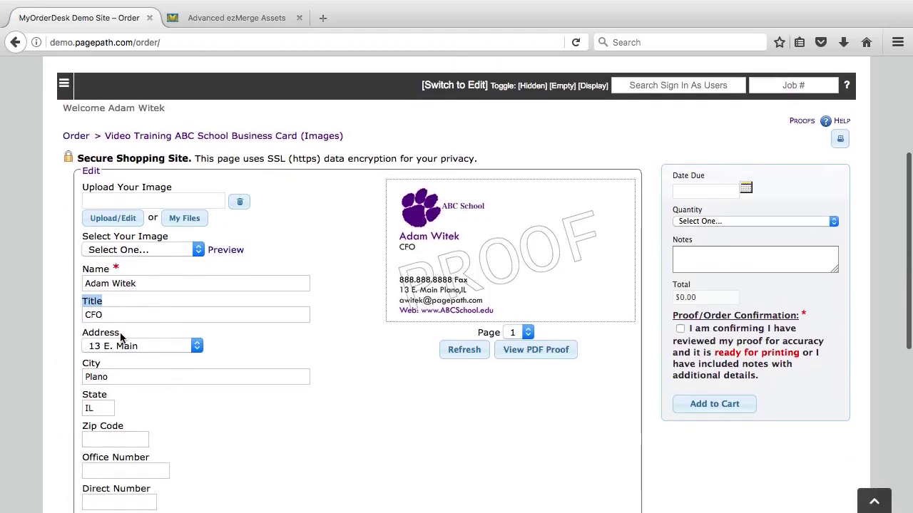
pyautogui.click(143, 312)
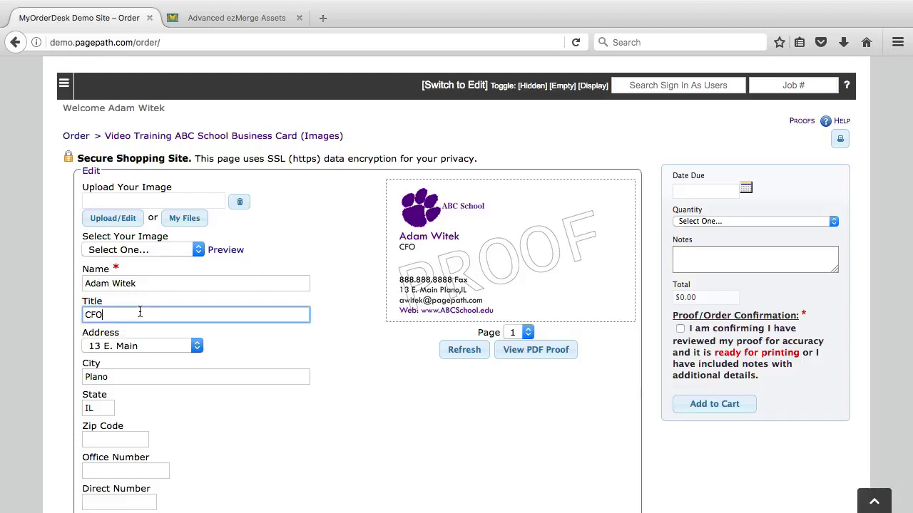
pyautogui.click(121, 297)
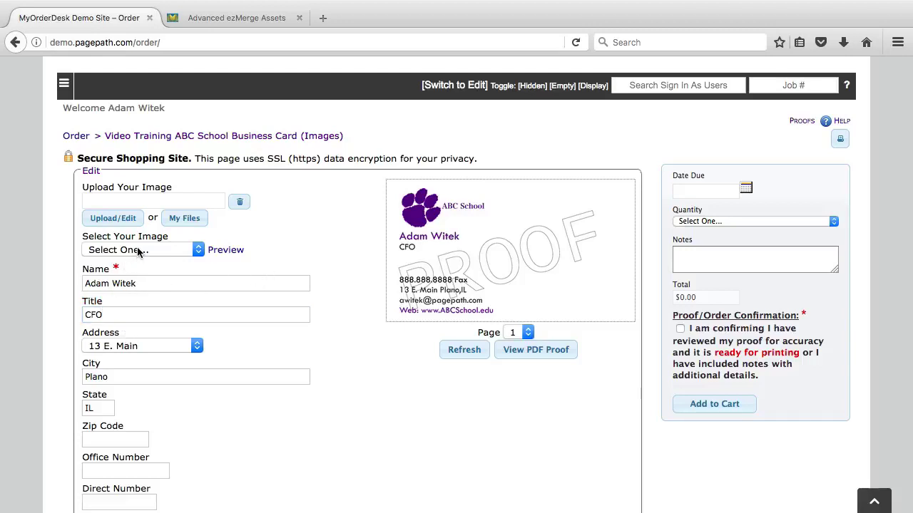
pyautogui.click(137, 348)
pyautogui.click(137, 349)
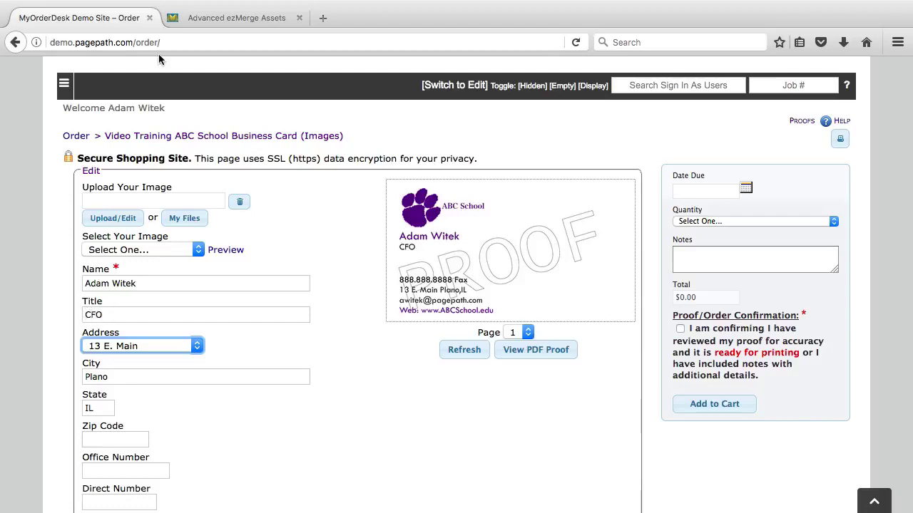
# - Drag the Title field above Name in the template's Fields & Blocks list
pyautogui.click(232, 18)
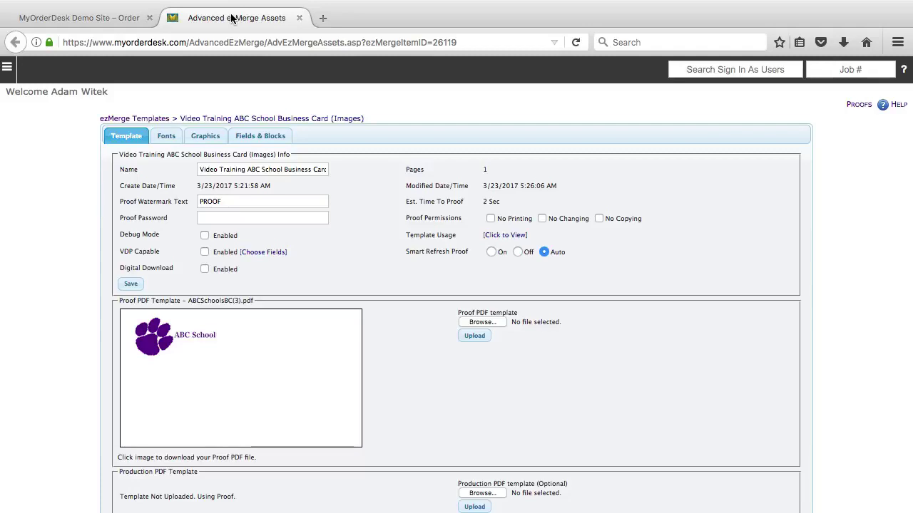
pyautogui.click(261, 137)
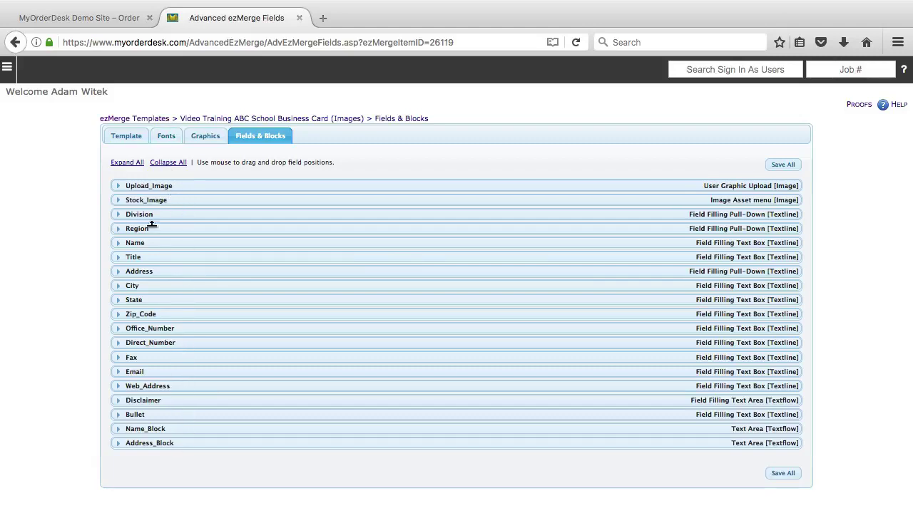
pyautogui.click(98, 16)
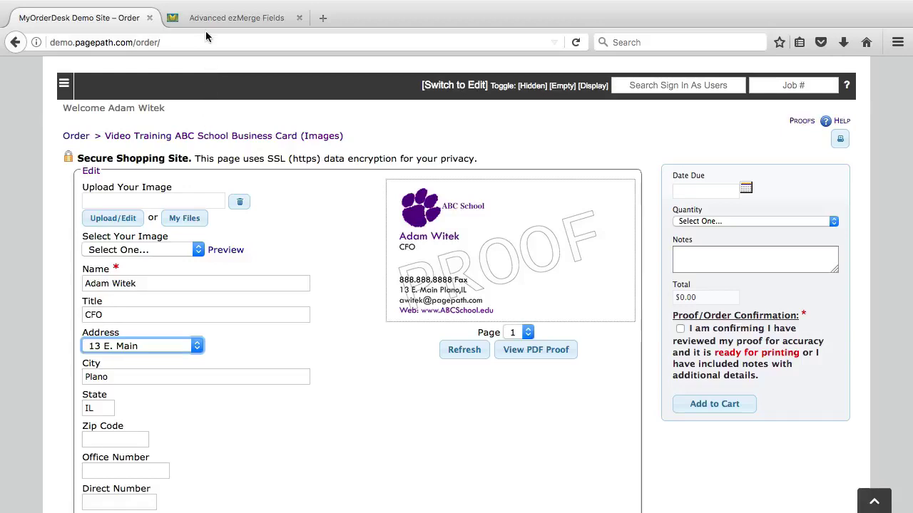
pyautogui.click(208, 20)
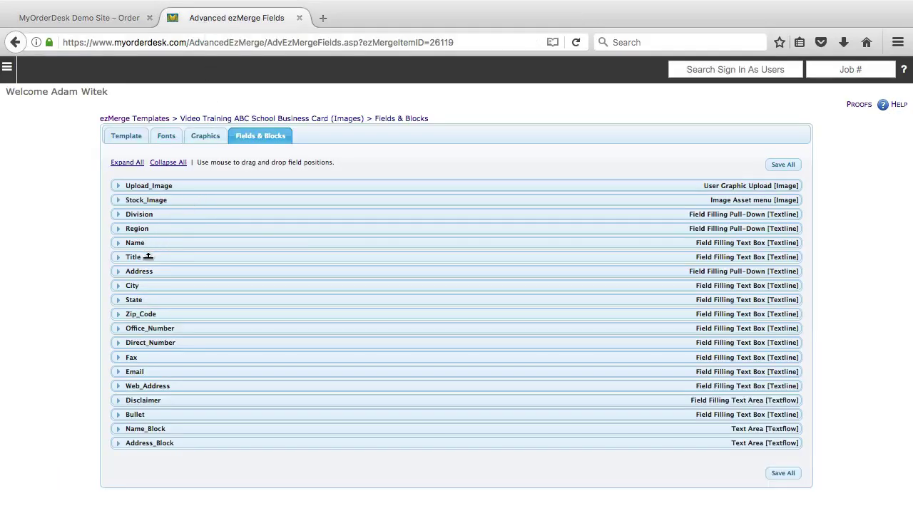
pyautogui.moveTo(147, 257); pyautogui.dragTo(147, 242)
# - Reload the order form frame so it lists Title before Name
pyautogui.click(74, 20)
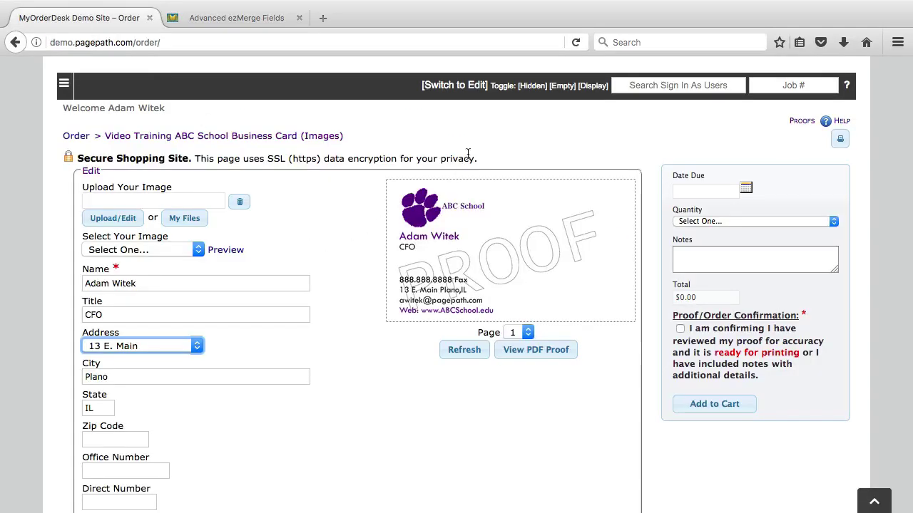
pyautogui.rightClick(493, 130)
pyautogui.moveTo(553, 235)
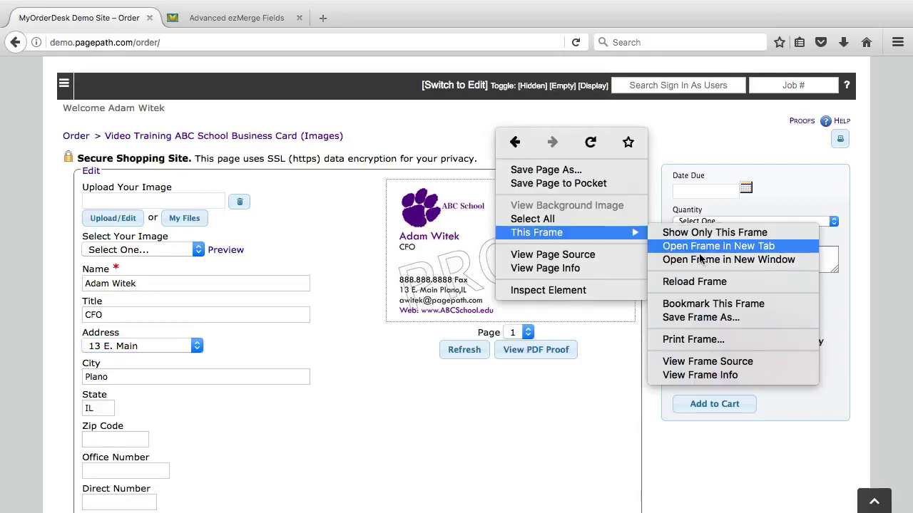
pyautogui.click(694, 282)
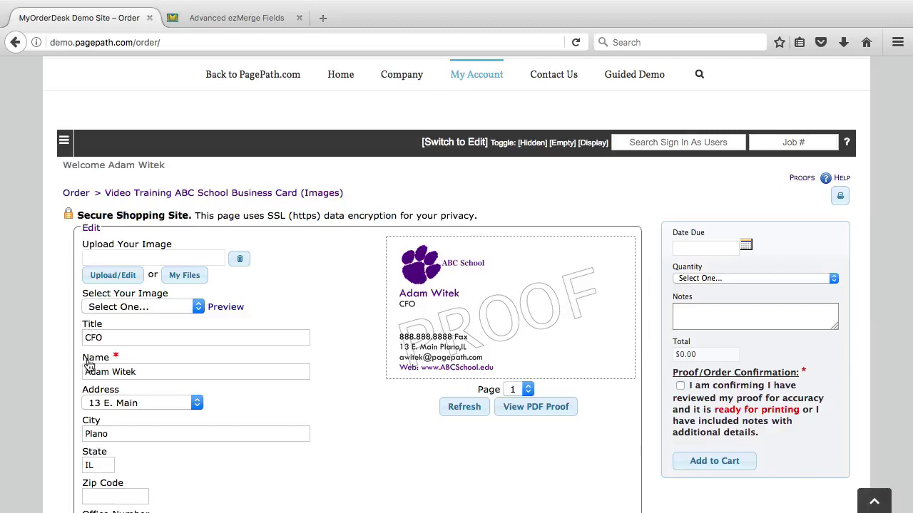
pyautogui.scroll(-2, 100, 329)
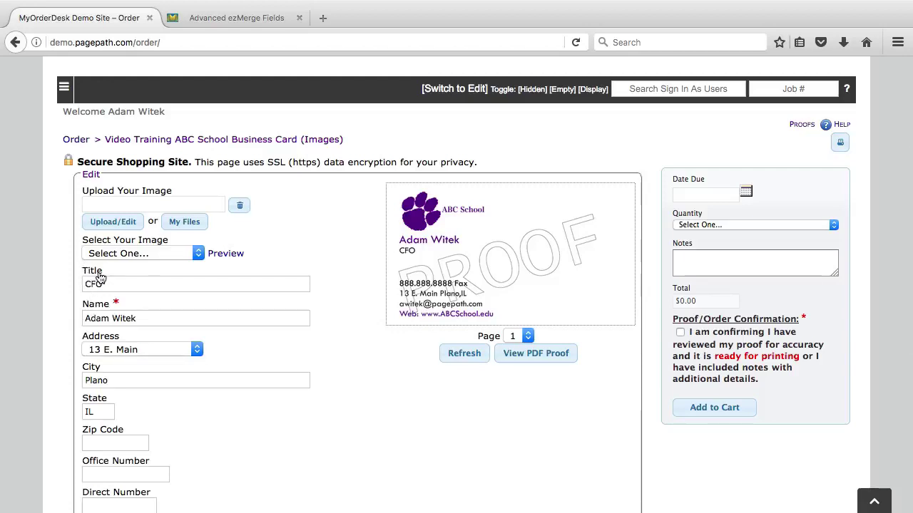
# - Change the Title field's caption to Title2 and save it
pyautogui.click(216, 20)
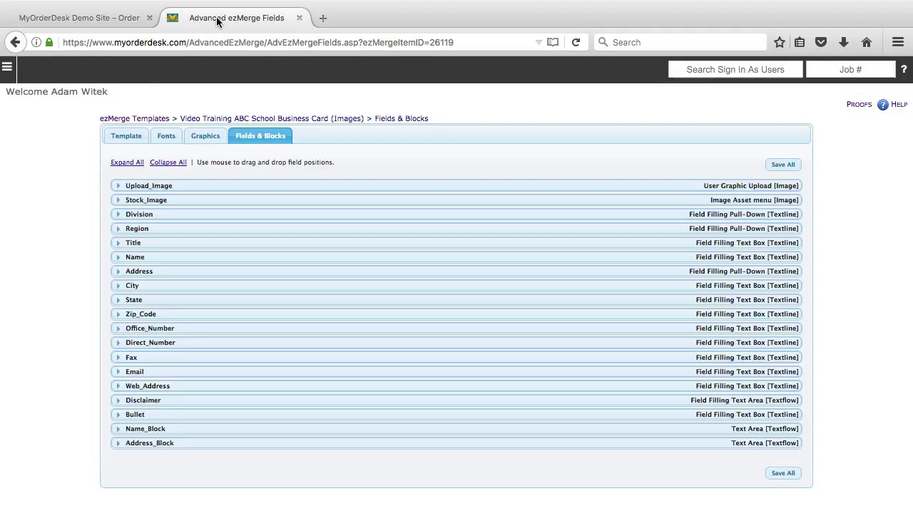
pyautogui.click(121, 243)
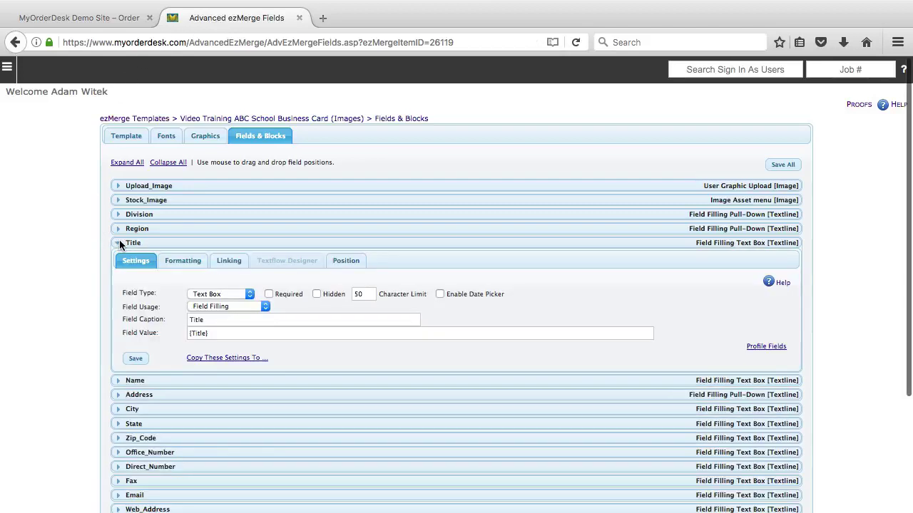
pyautogui.click(203, 320)
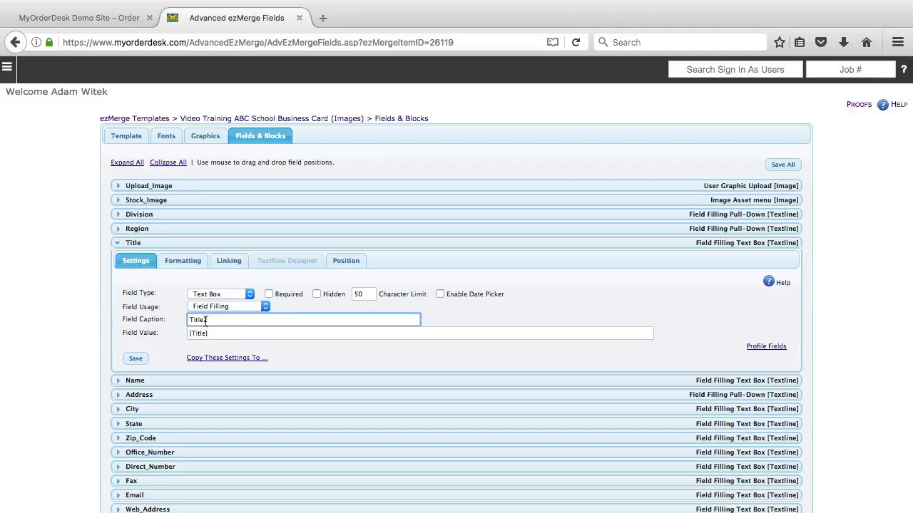
pyautogui.click(134, 358)
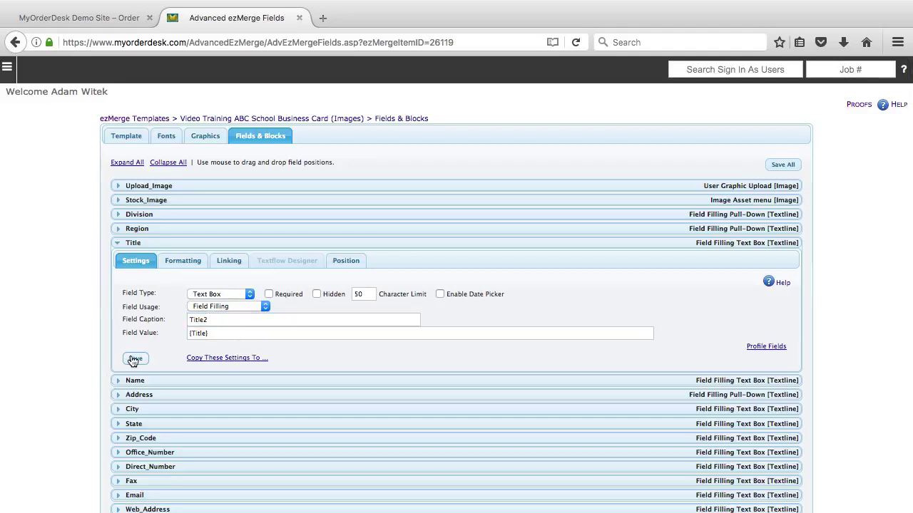
# - Reload the order form frame and highlight the new Title2 label
pyautogui.click(92, 17)
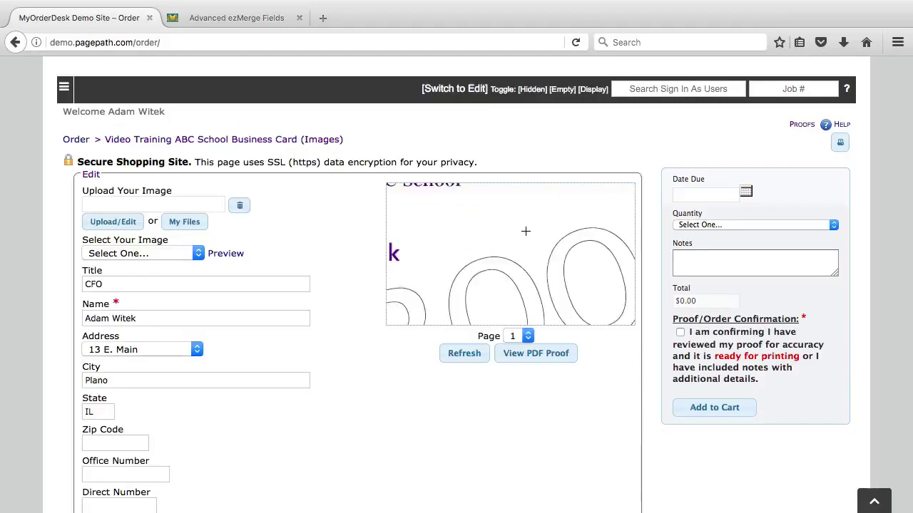
pyautogui.rightClick(536, 153)
pyautogui.moveTo(575, 249)
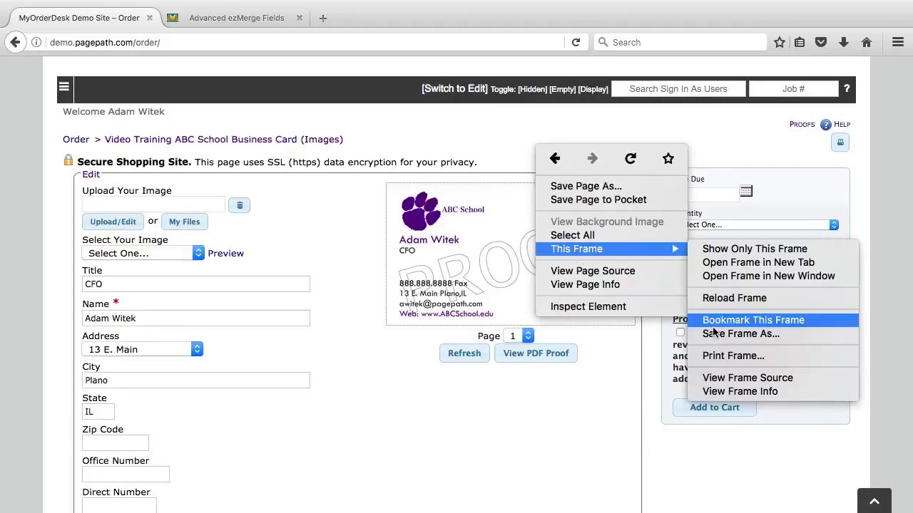
pyautogui.click(721, 299)
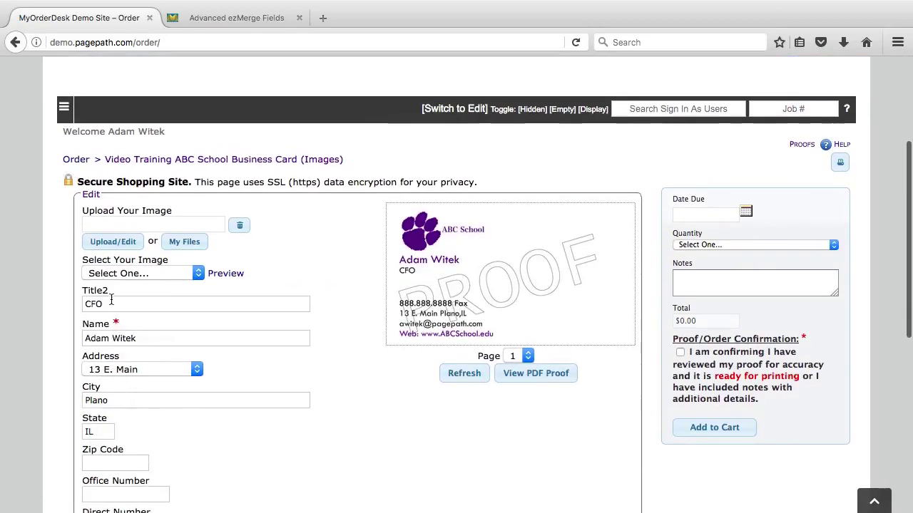
pyautogui.moveTo(109, 292); pyautogui.dragTo(86, 277)
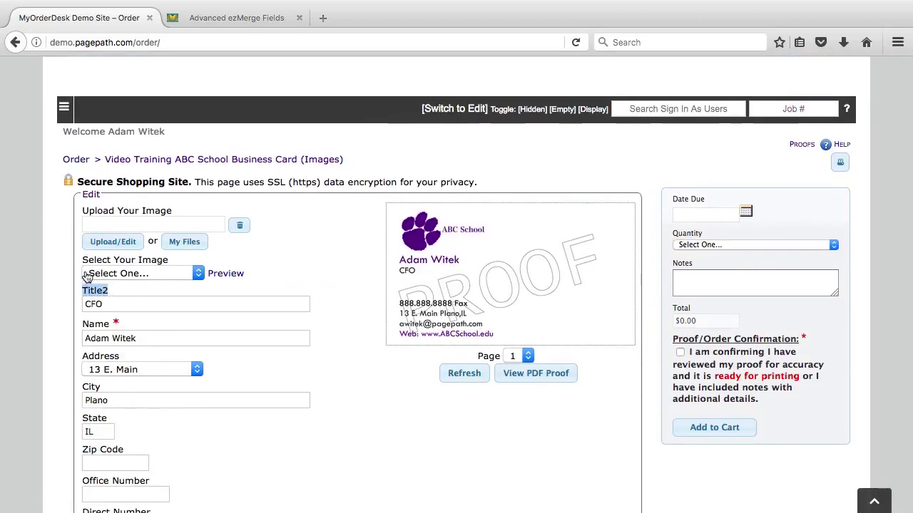
# - Remove the trailing 2 so the caption reads Title again, and save
pyautogui.click(207, 19)
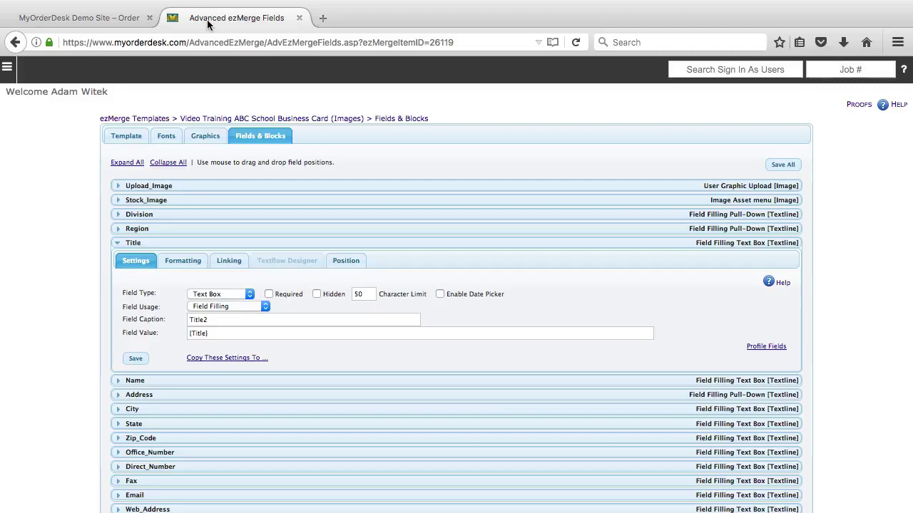
pyautogui.click(210, 320)
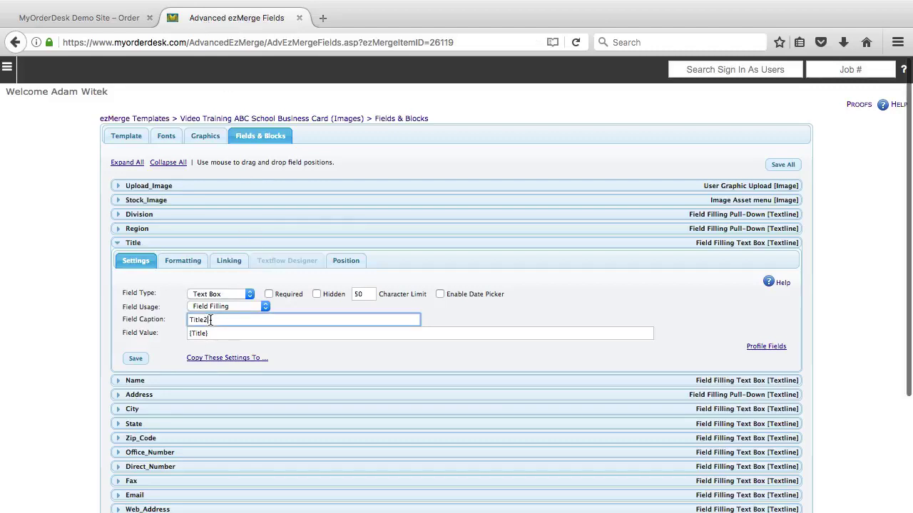
pyautogui.press('BackSpace')
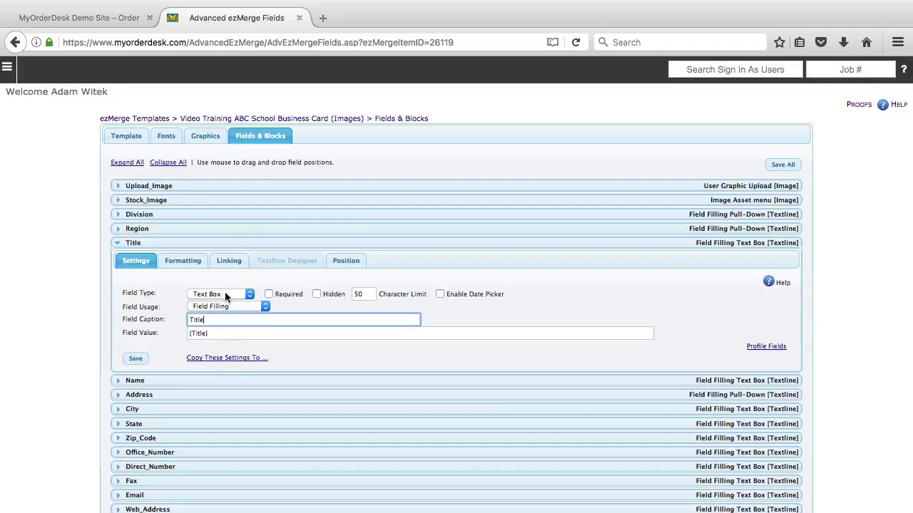
pyautogui.click(137, 359)
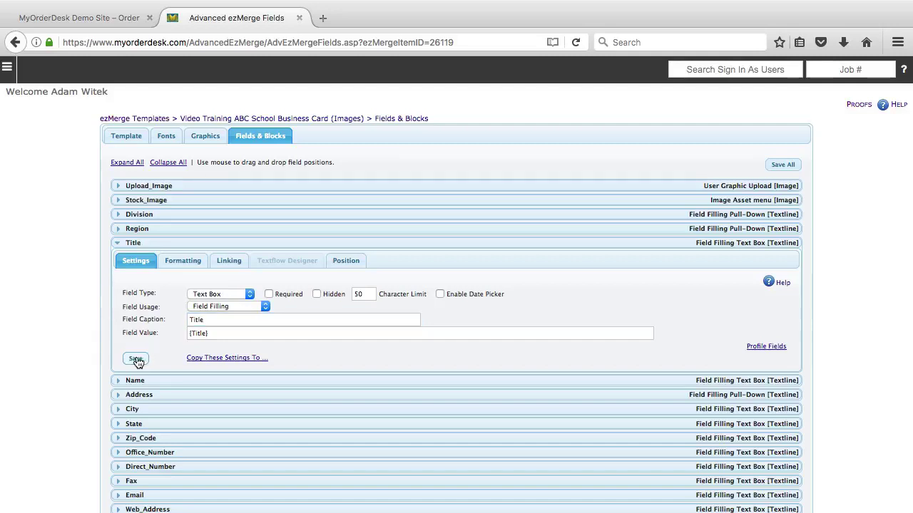
# - Confirm Text Box stays the Title field's type, then go back to the order form
pyautogui.click(249, 294)
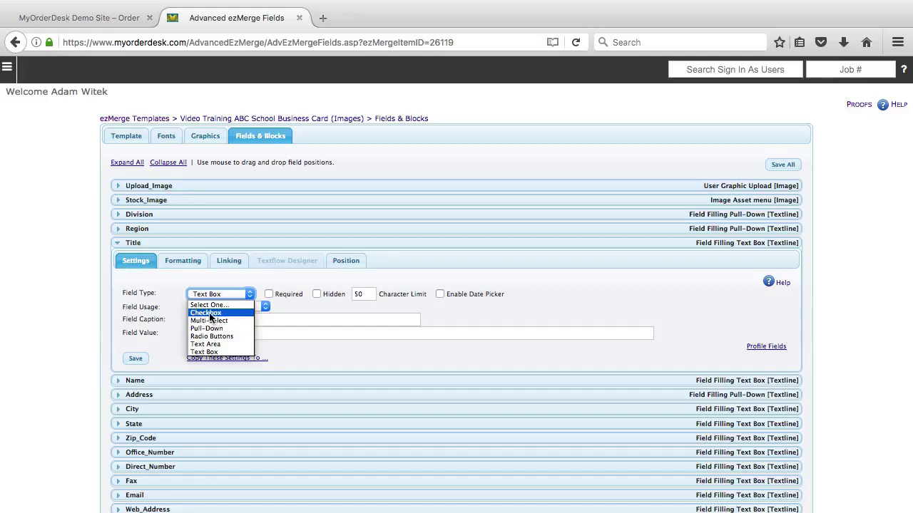
pyautogui.click(204, 352)
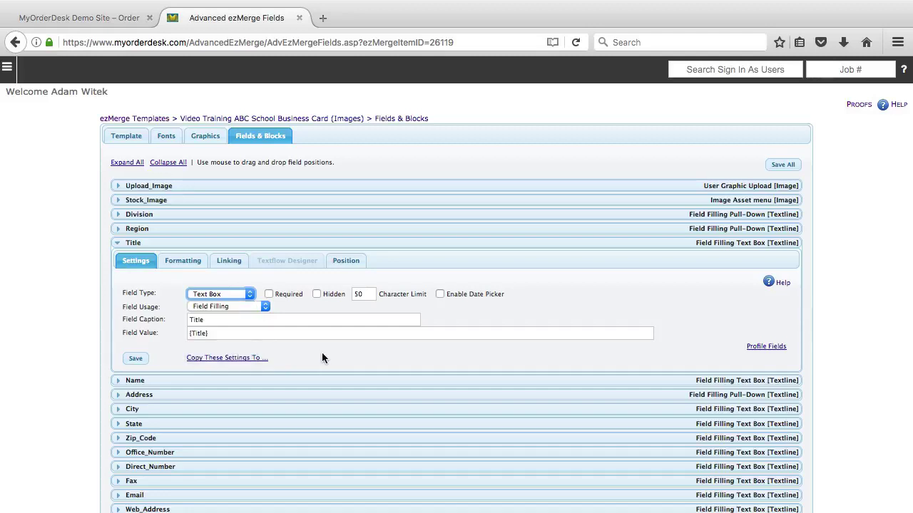
pyautogui.click(120, 18)
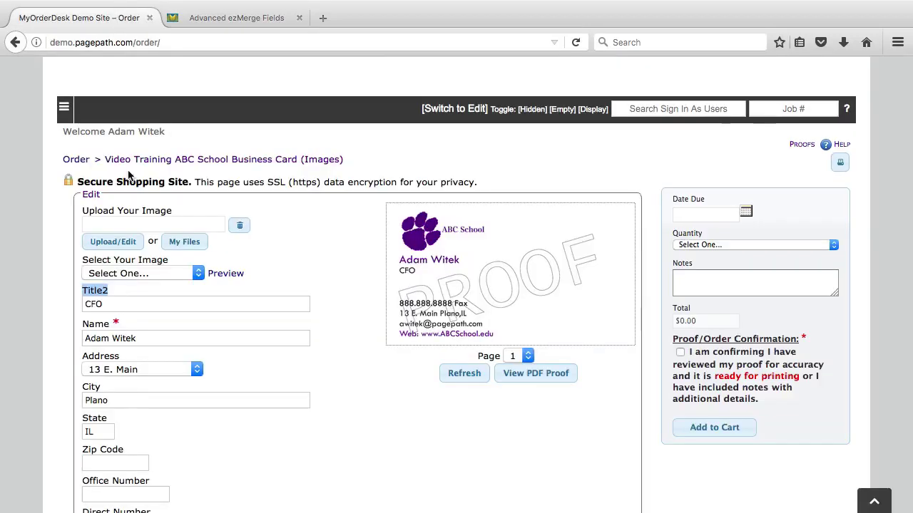
pyautogui.click(104, 303)
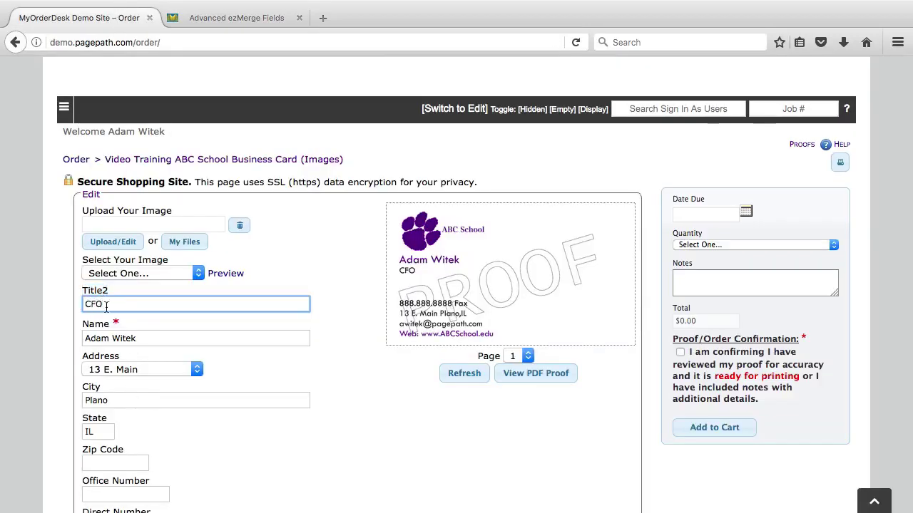
pyautogui.scroll(-2, 105, 305)
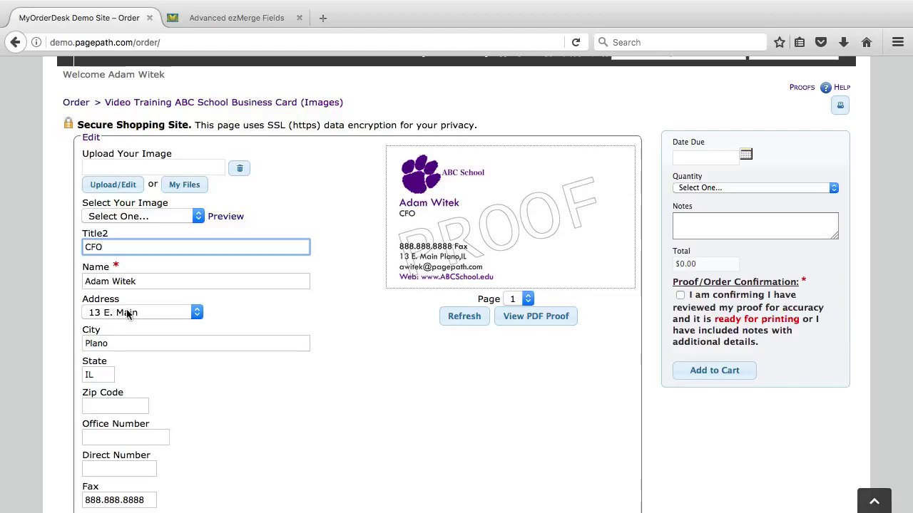
pyautogui.click(128, 313)
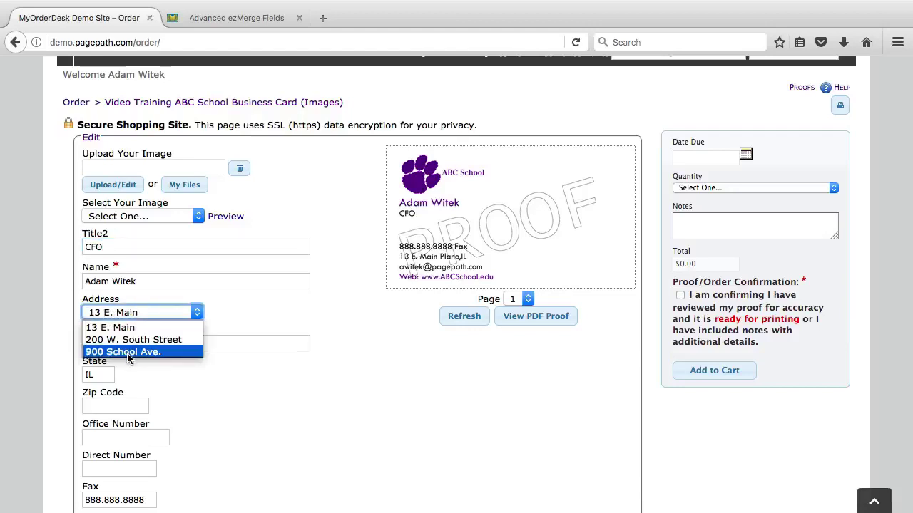
pyautogui.click(229, 321)
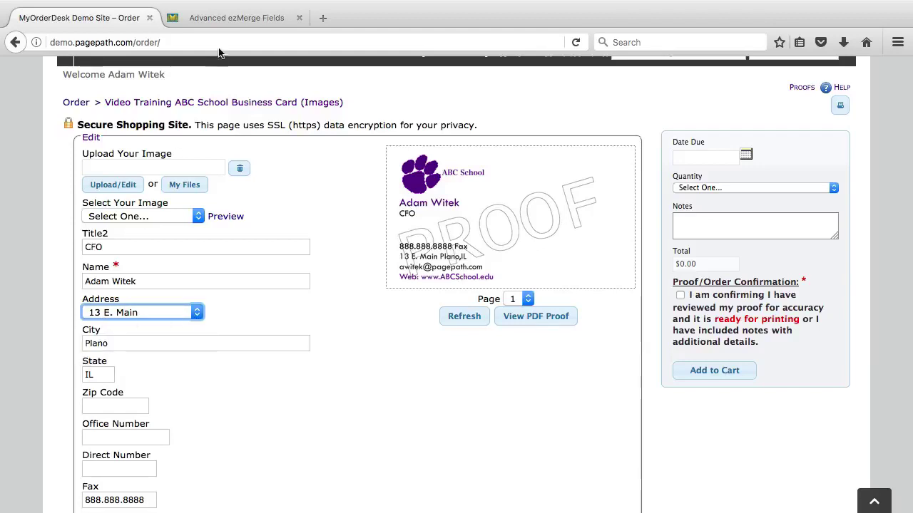
pyautogui.click(235, 20)
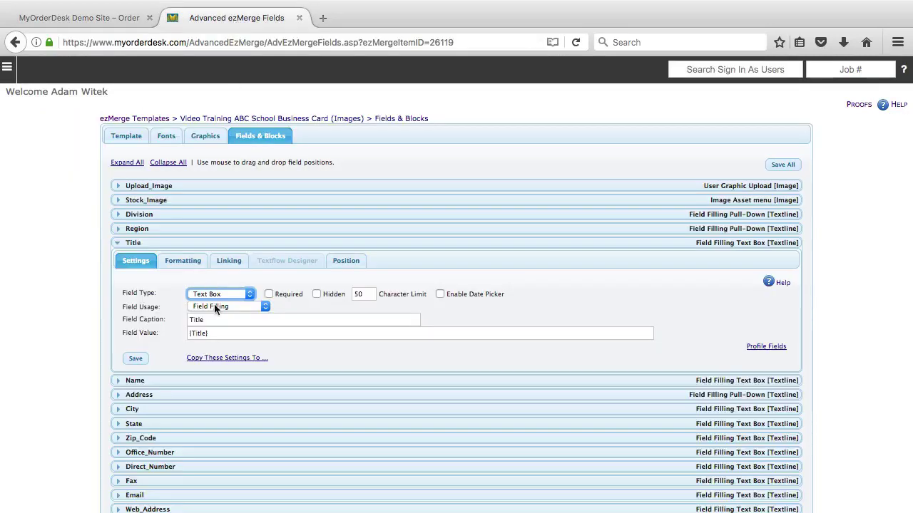
# - Make the Title field a Pull-Down, clear its {Title} field value, and save
pyautogui.scroll(-1, 217, 298)
pyautogui.click(218, 268)
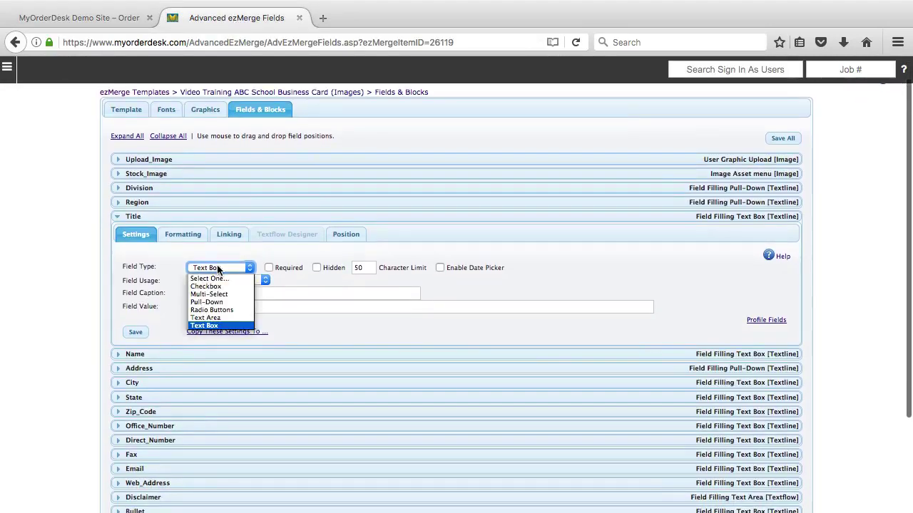
pyautogui.click(211, 302)
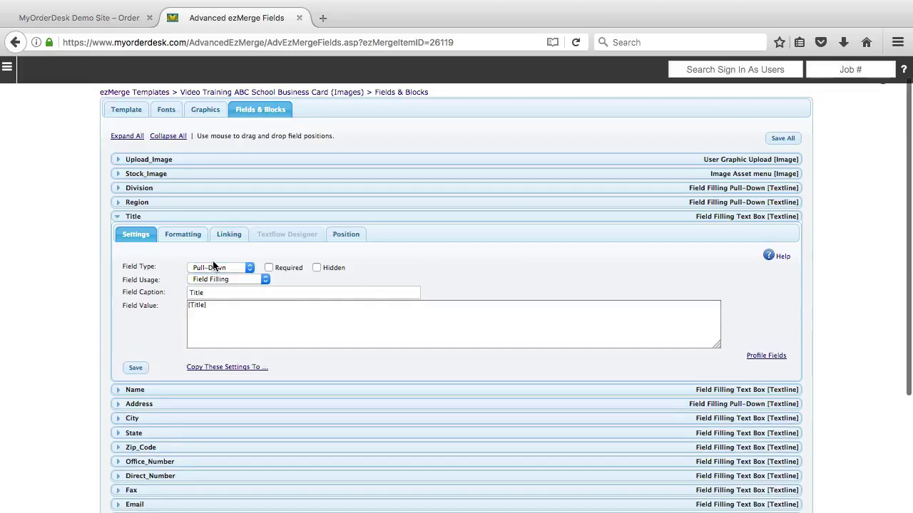
pyautogui.moveTo(214, 308); pyautogui.dragTo(131, 304)
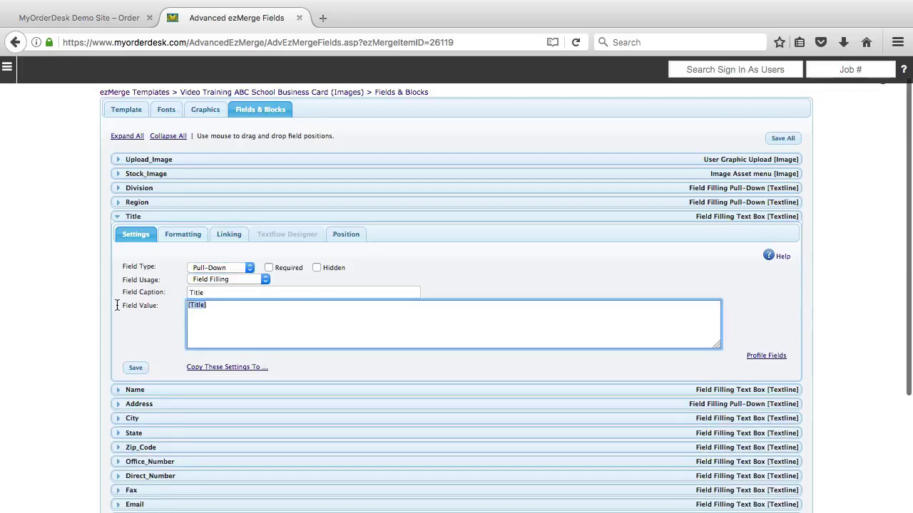
pyautogui.press('BackSpace')
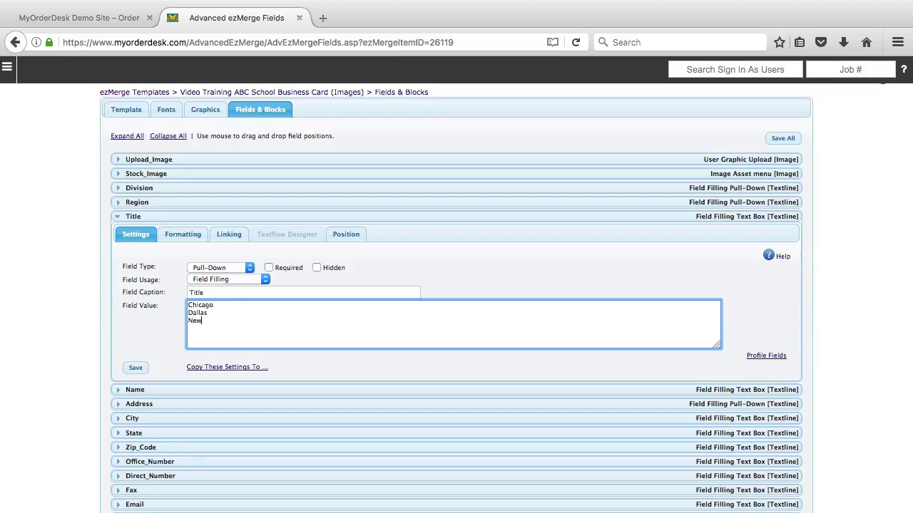
pyautogui.click(143, 369)
# - Switch the Title field to Text Area, delete the city options from Field Value, and save
pyautogui.click(205, 268)
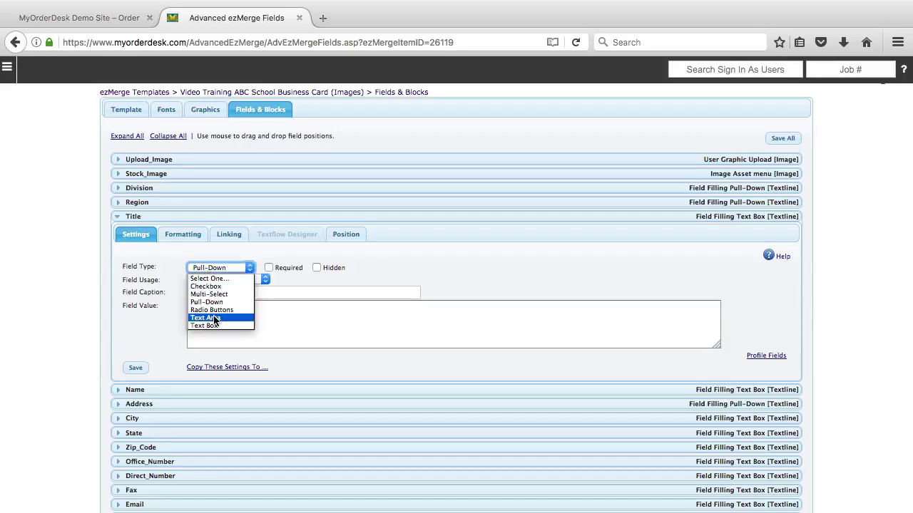
pyautogui.click(216, 318)
pyautogui.click(224, 325)
pyautogui.press('super+a')
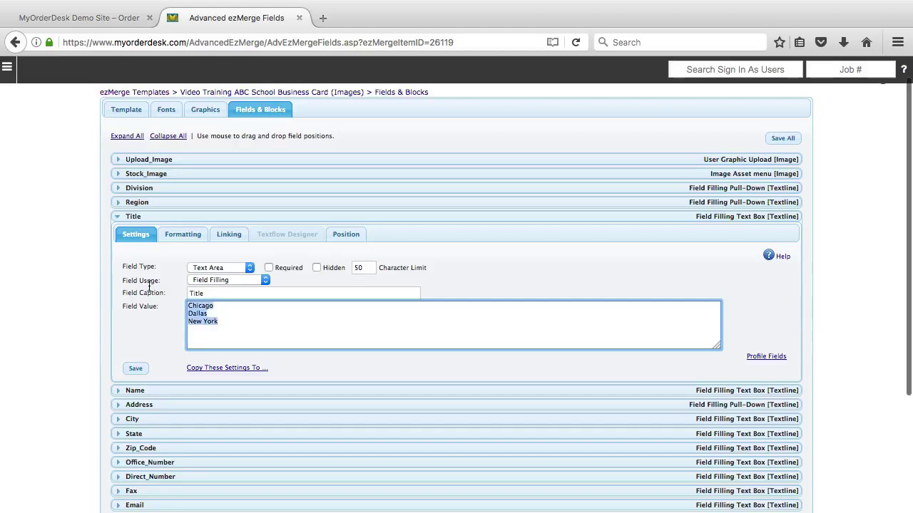
pyautogui.press('BackSpace')
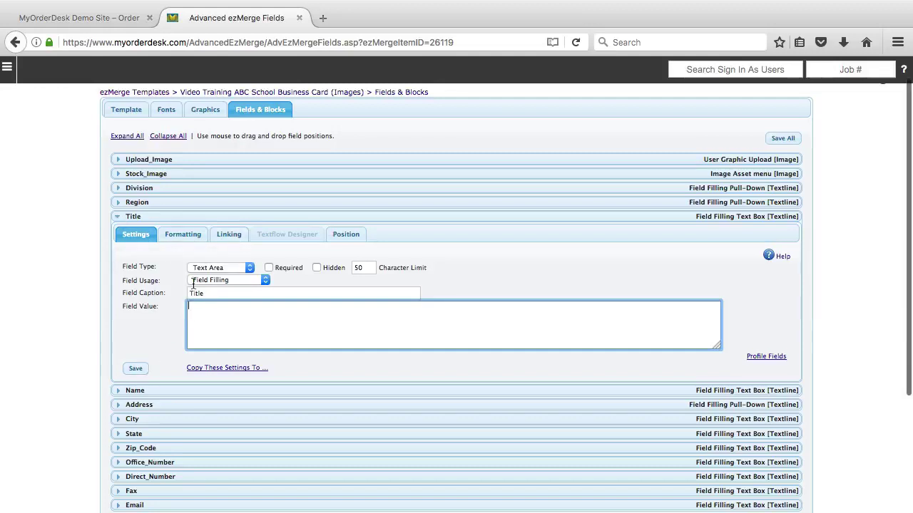
pyautogui.click(135, 368)
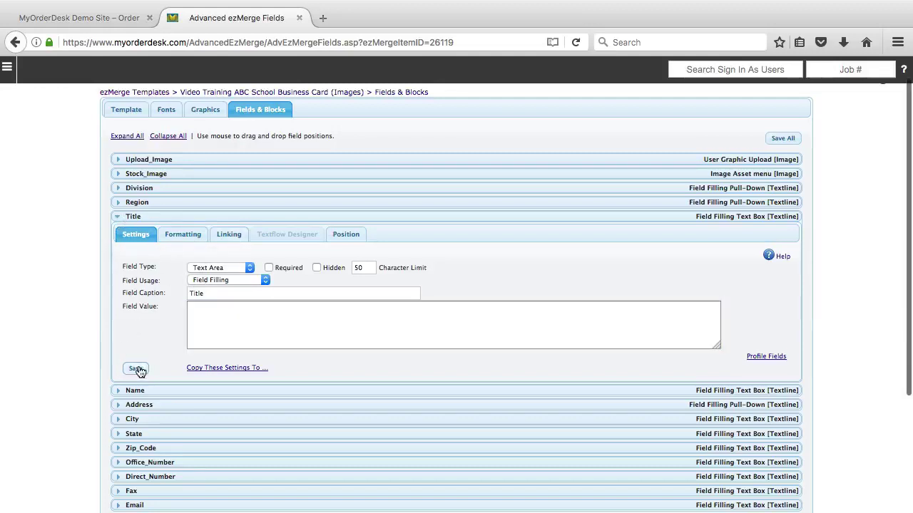
pyautogui.click(78, 18)
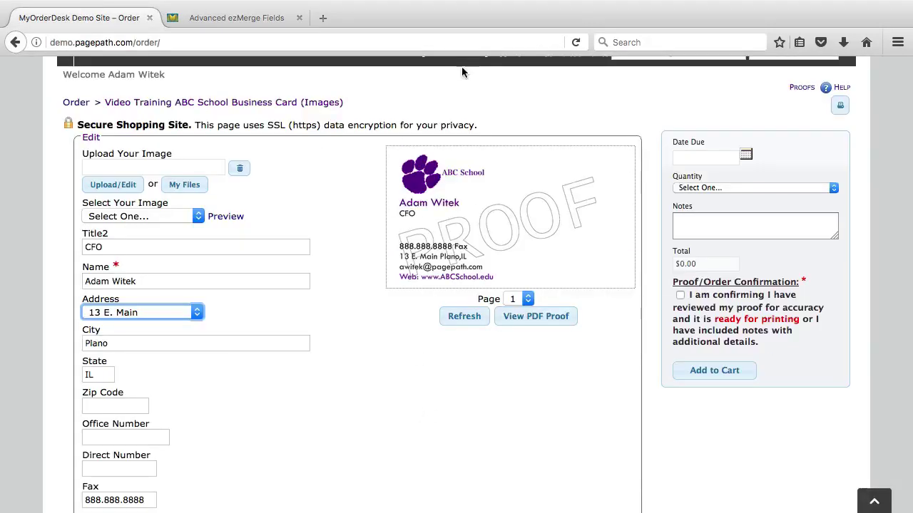
# - Reload the order form frame and scroll to the fields
pyautogui.rightClick(489, 91)
pyautogui.moveTo(557, 198)
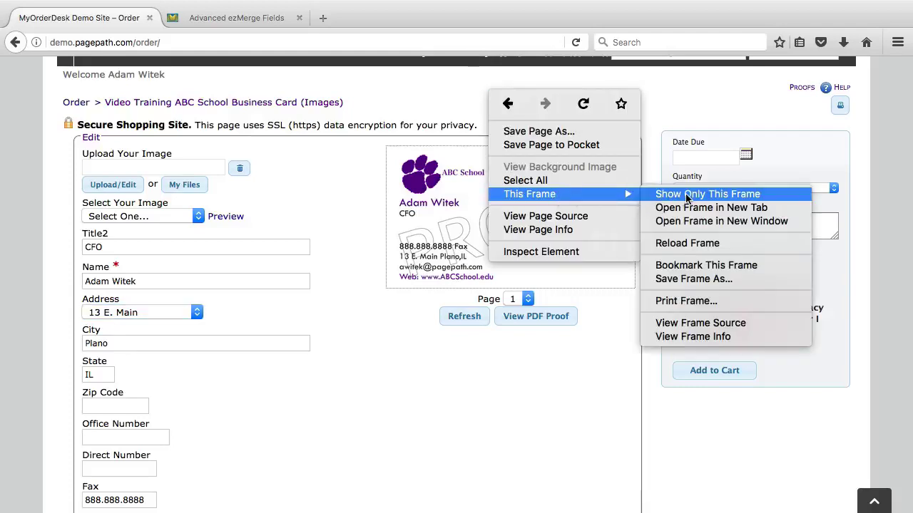
pyautogui.click(698, 243)
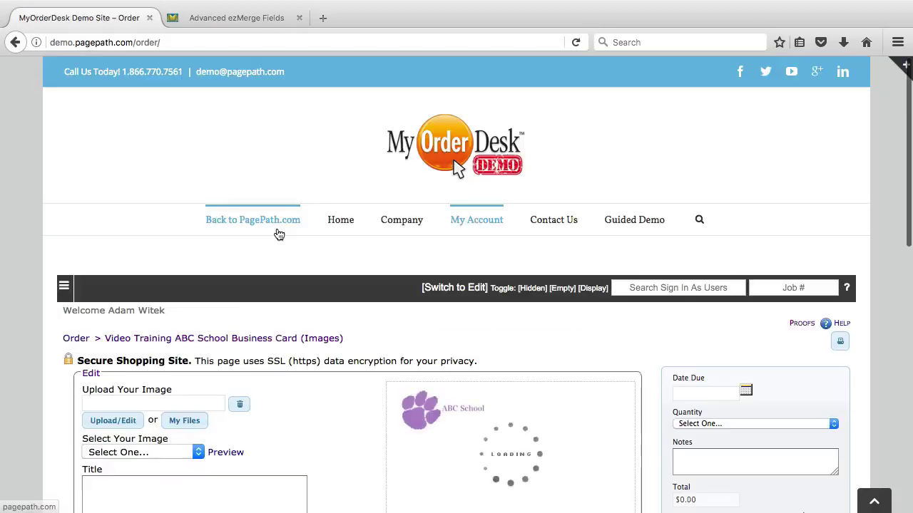
pyautogui.scroll(-3, 276, 228)
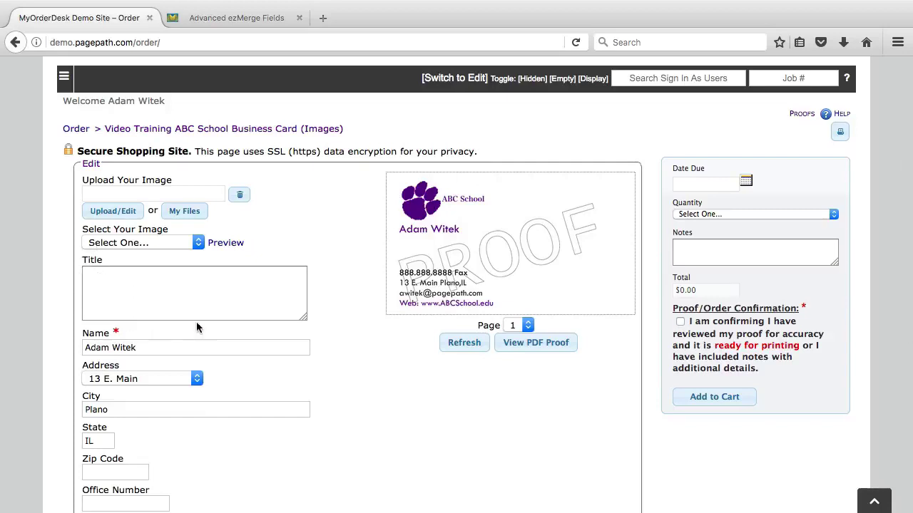
# - Type 'Test Test' into the multi-line Title box to test it
pyautogui.click(152, 282)
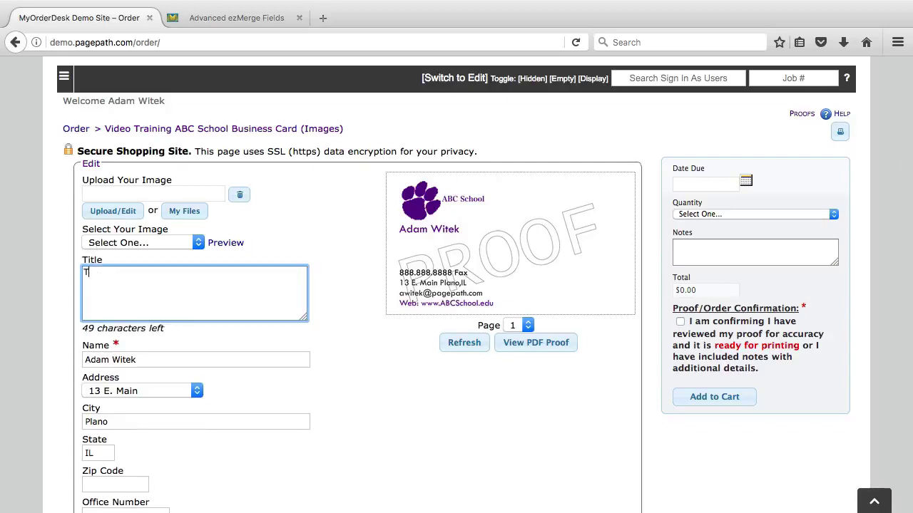
pyautogui.write('Test Test')
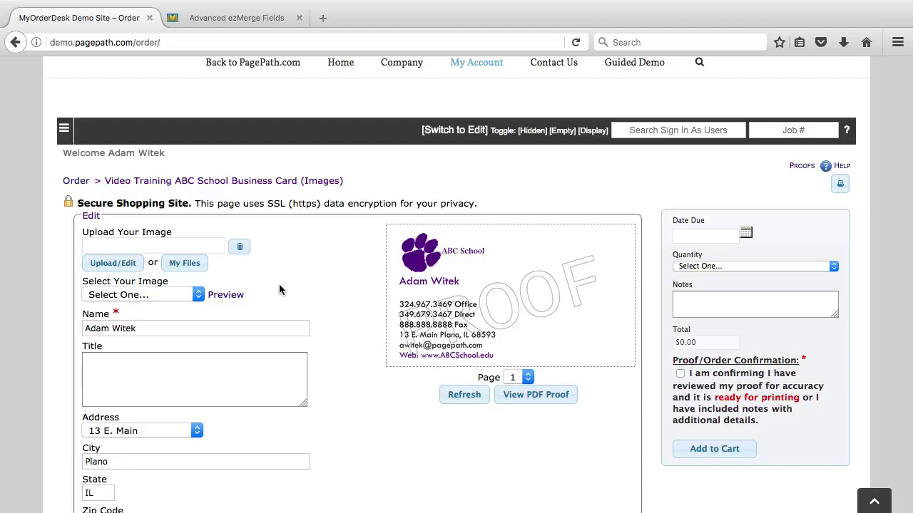
pyautogui.moveTo(141, 328); pyautogui.dragTo(84, 326)
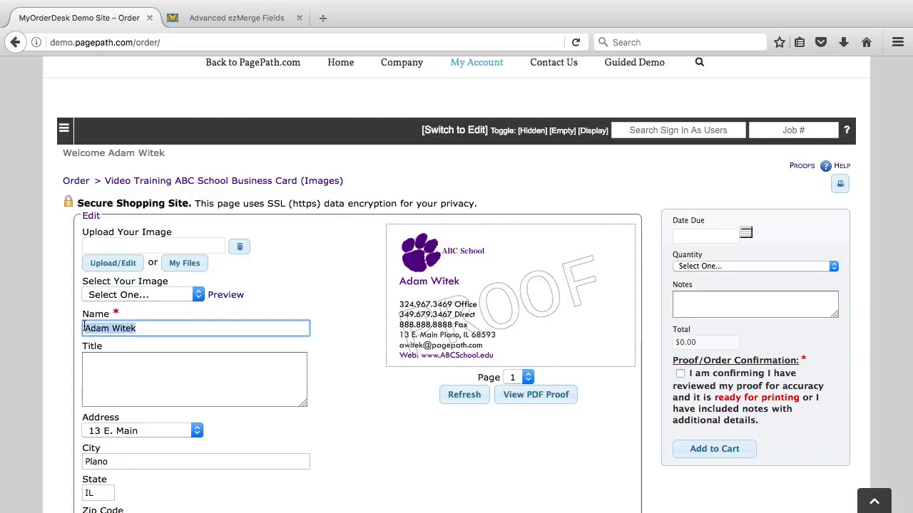
pyautogui.click(104, 328)
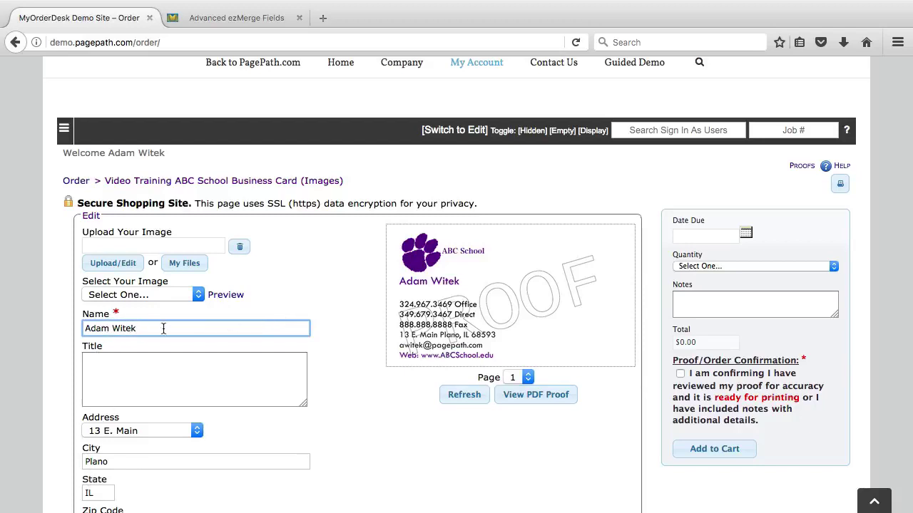
pyautogui.click(319, 292)
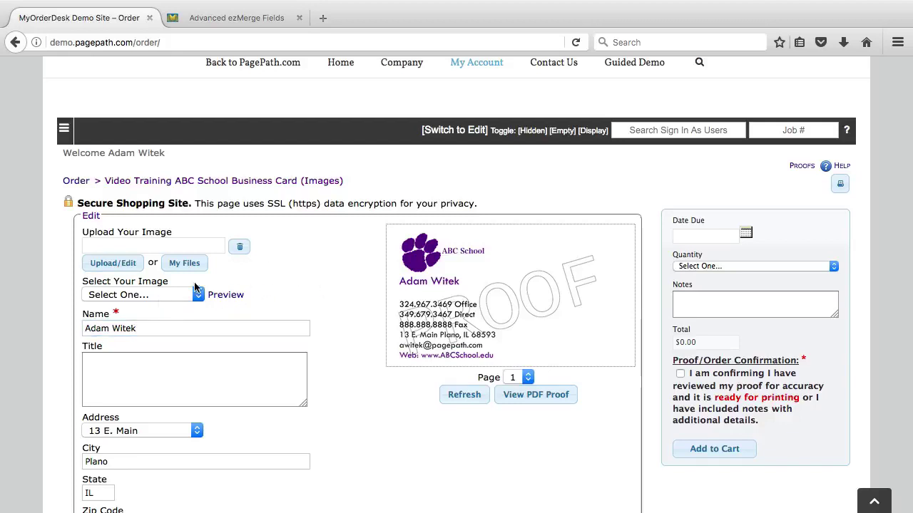
# - Expand the Name field's settings and focus its {FirstName} {LastName} value
pyautogui.click(248, 18)
pyautogui.scroll(2, 152, 187)
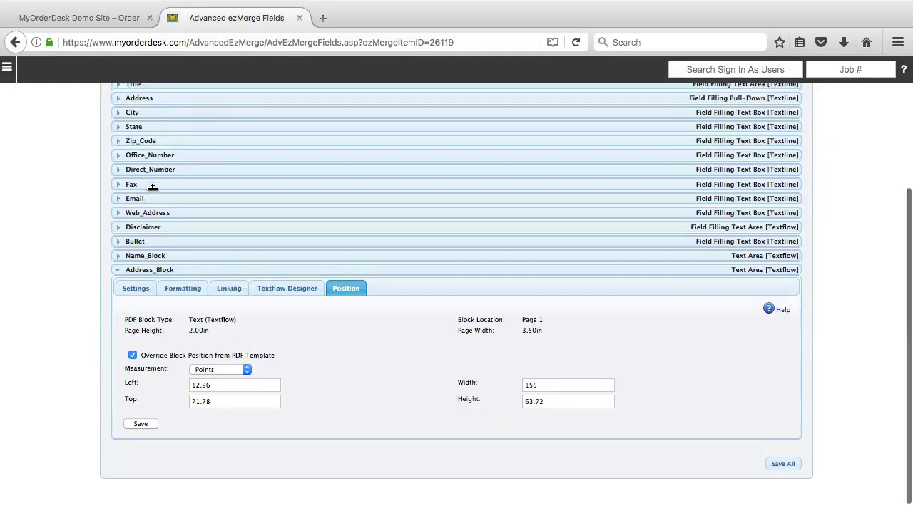
pyautogui.scroll(4, 152, 187)
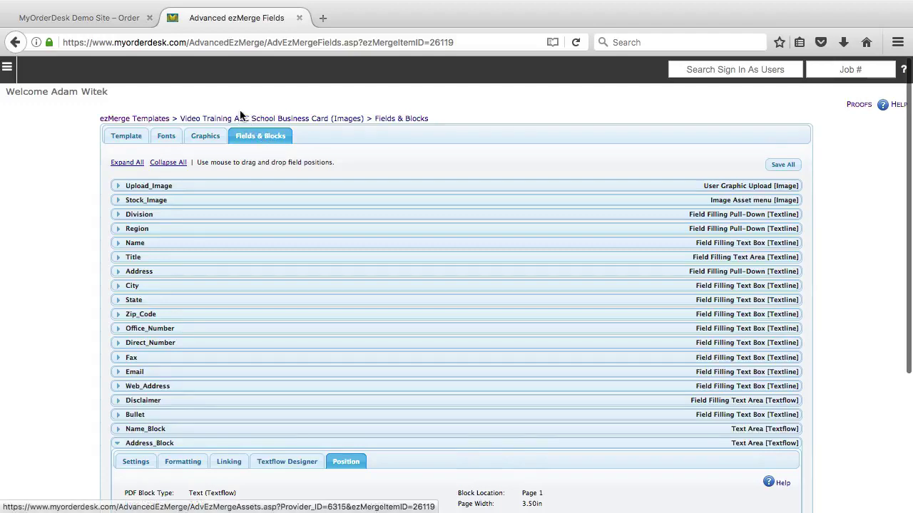
pyautogui.click(117, 242)
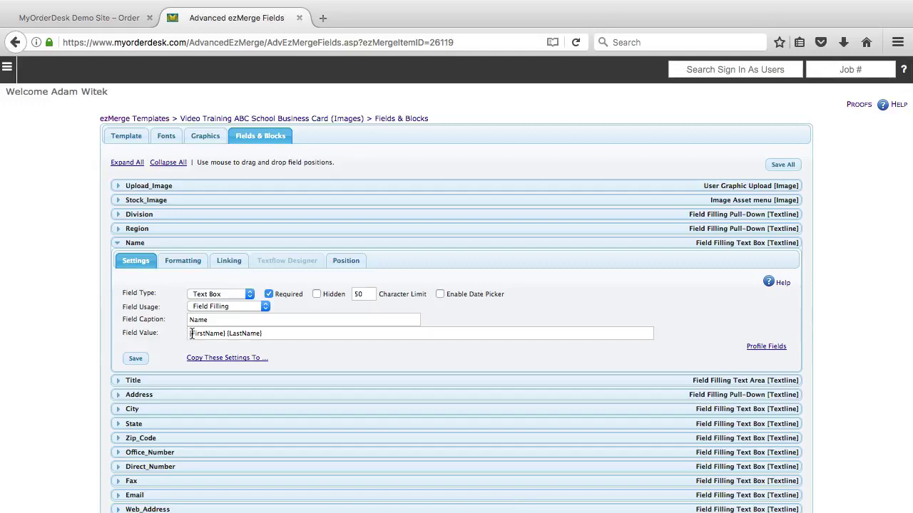
pyautogui.click(265, 333)
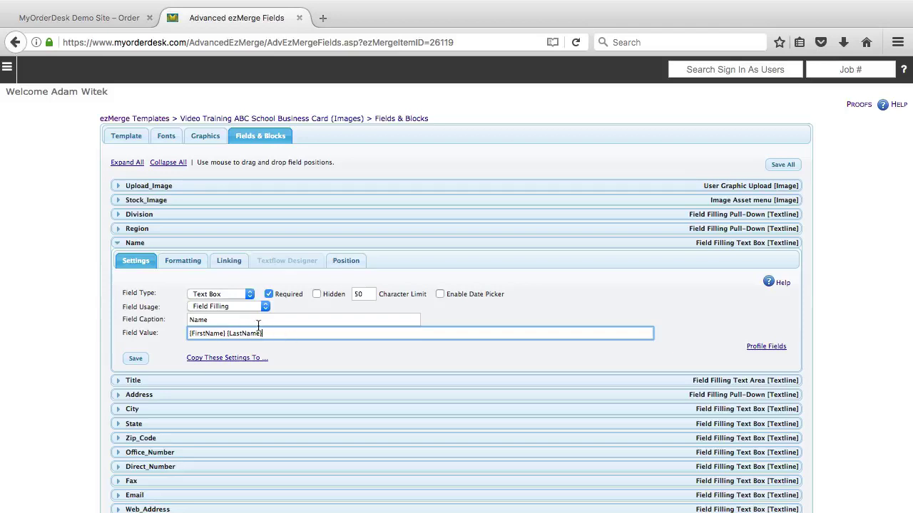
# - Append the Test 2 profile field {prf_Test2} to the Name value, then select that token
pyautogui.click(765, 348)
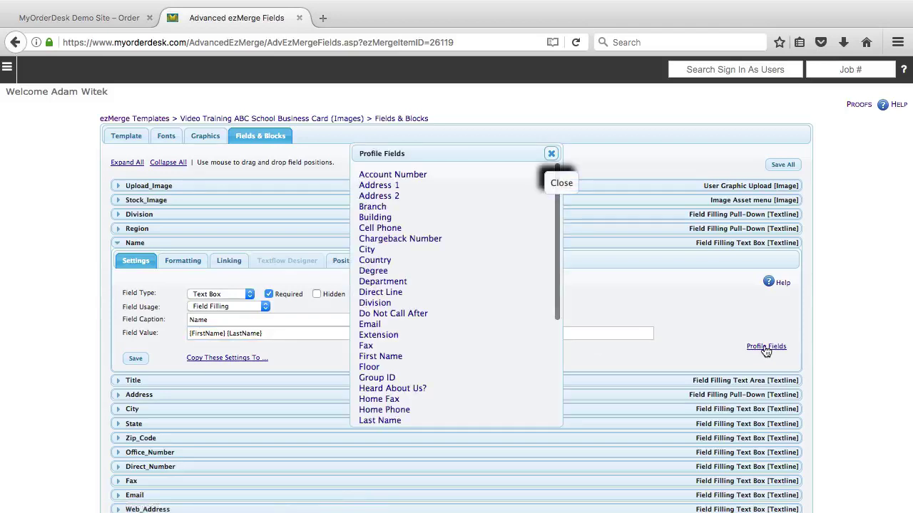
pyautogui.scroll(-1, 412, 293)
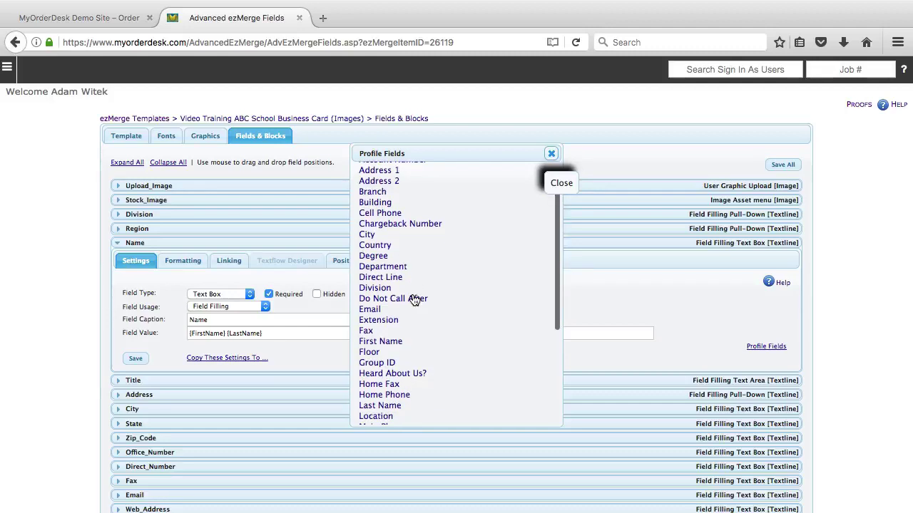
pyautogui.scroll(-3, 413, 298)
pyautogui.scroll(-1, 414, 299)
pyautogui.scroll(4, 413, 300)
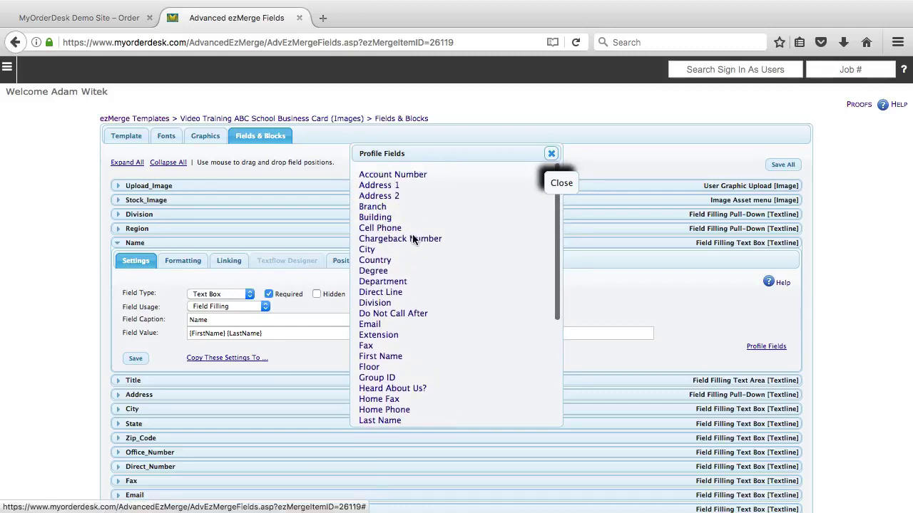
pyautogui.scroll(-4, 415, 235)
pyautogui.scroll(1, 418, 270)
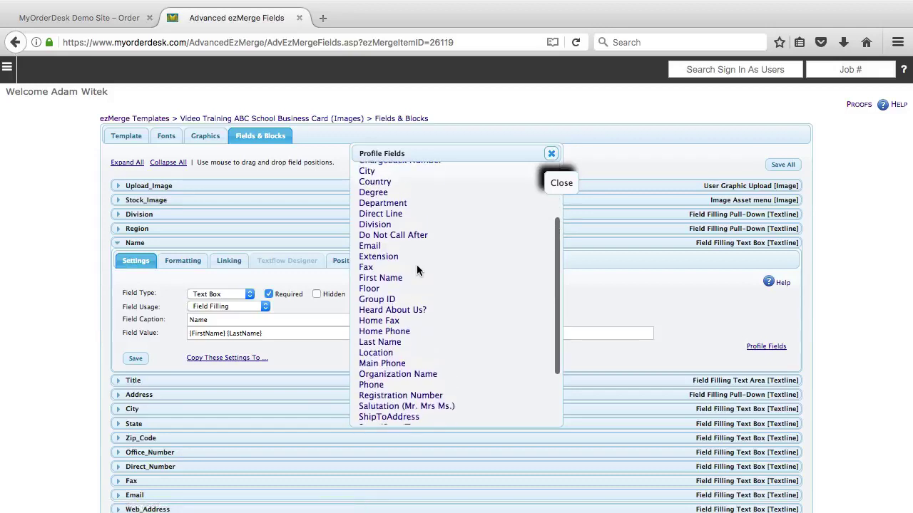
pyautogui.scroll(-2, 417, 264)
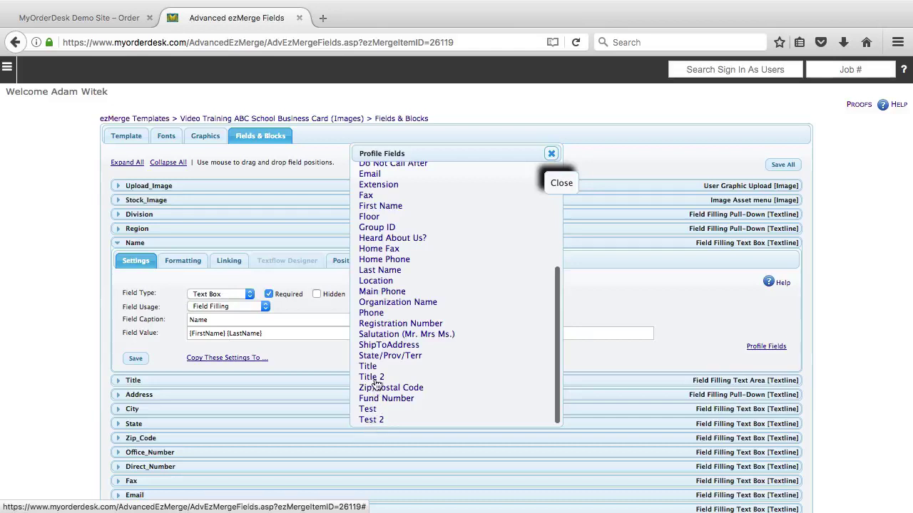
pyautogui.click(371, 421)
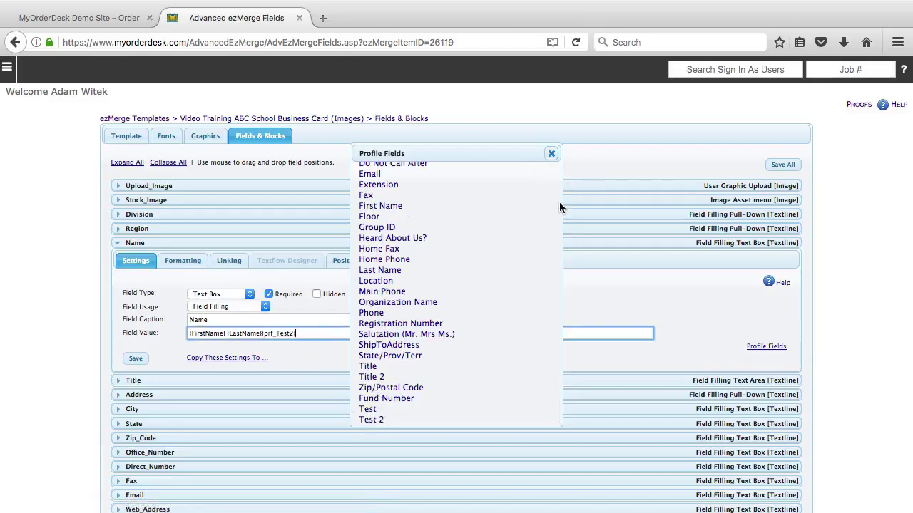
pyautogui.click(551, 154)
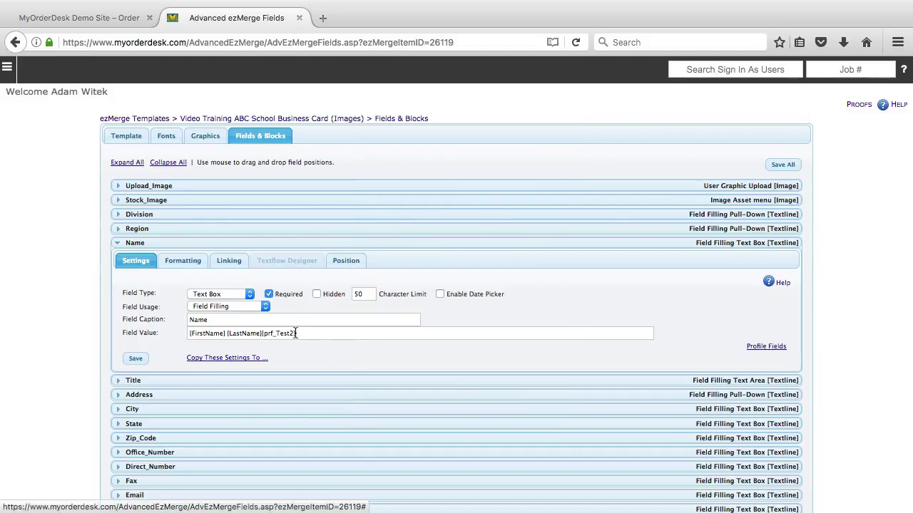
pyautogui.moveTo(295, 333); pyautogui.dragTo(264, 333)
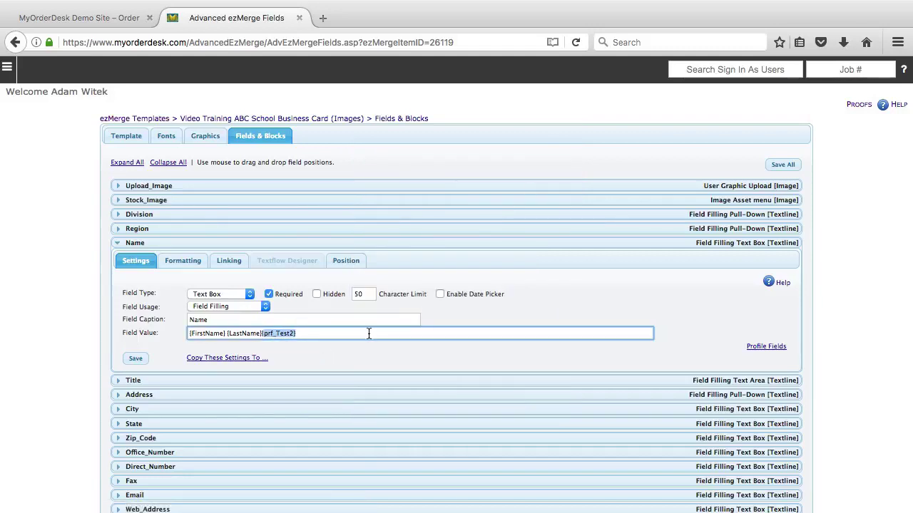
# - Delete the selected {prf_Test2} so Name's value reads {FirstName} {LastName} again
pyautogui.press('BackSpace')
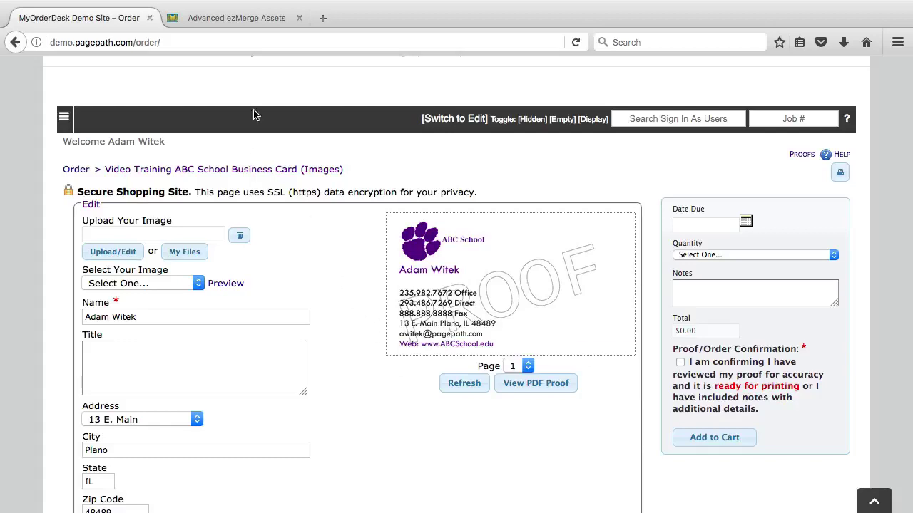
# - Save the template with Debug Mode on and refresh the card proof to show outline boxes
pyautogui.click(235, 18)
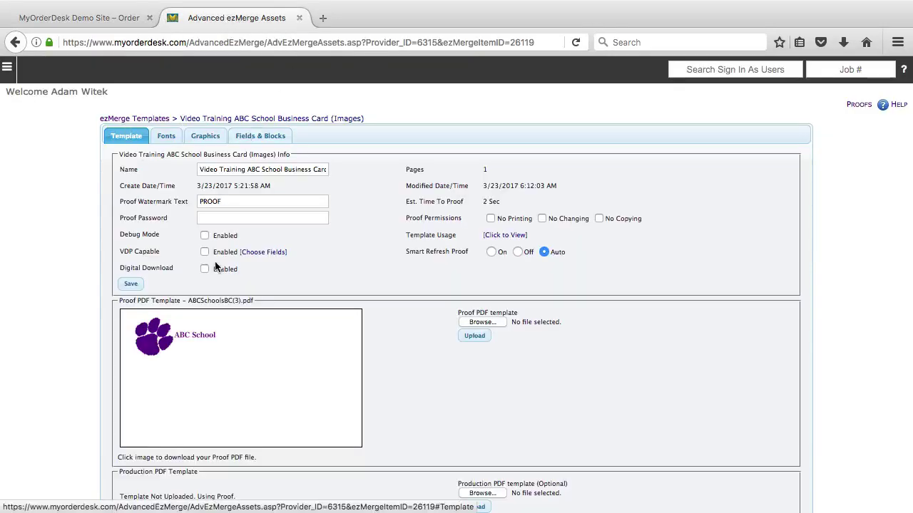
pyautogui.click(132, 285)
pyautogui.click(82, 18)
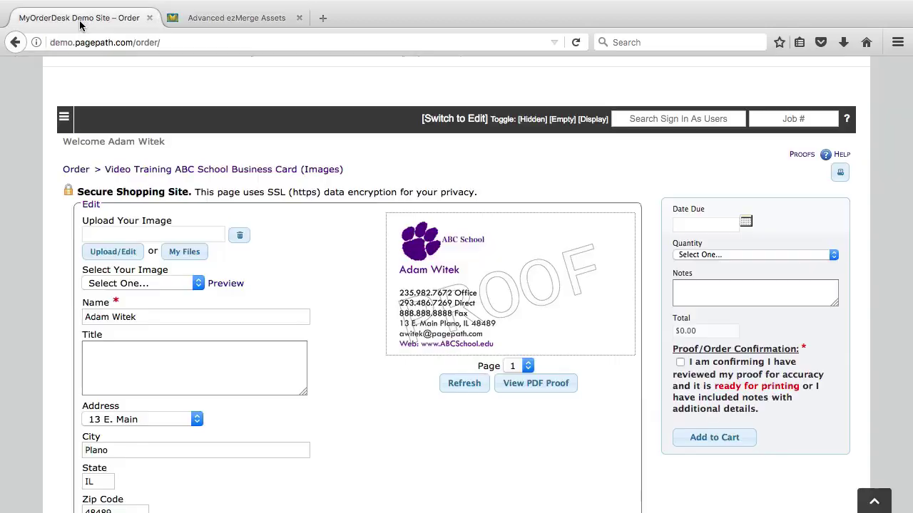
pyautogui.click(468, 385)
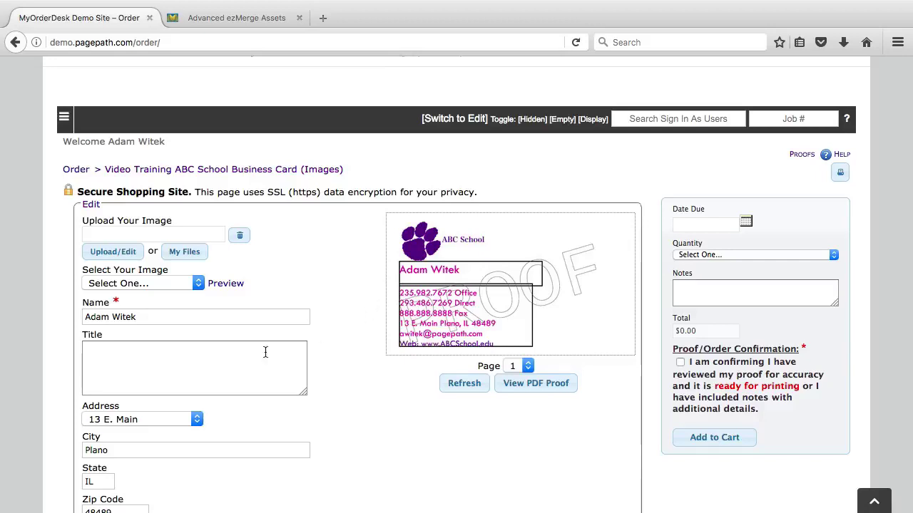
# - Delete the Direct Number value from the order form and refresh the card proof
pyautogui.scroll(-3, 179, 425)
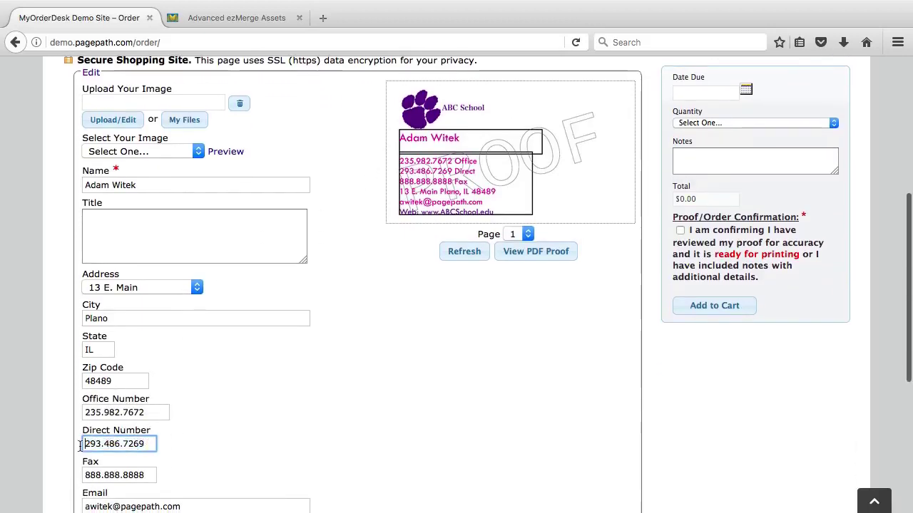
pyautogui.moveTo(79, 443); pyautogui.dragTo(203, 444)
pyautogui.press('BackSpace')
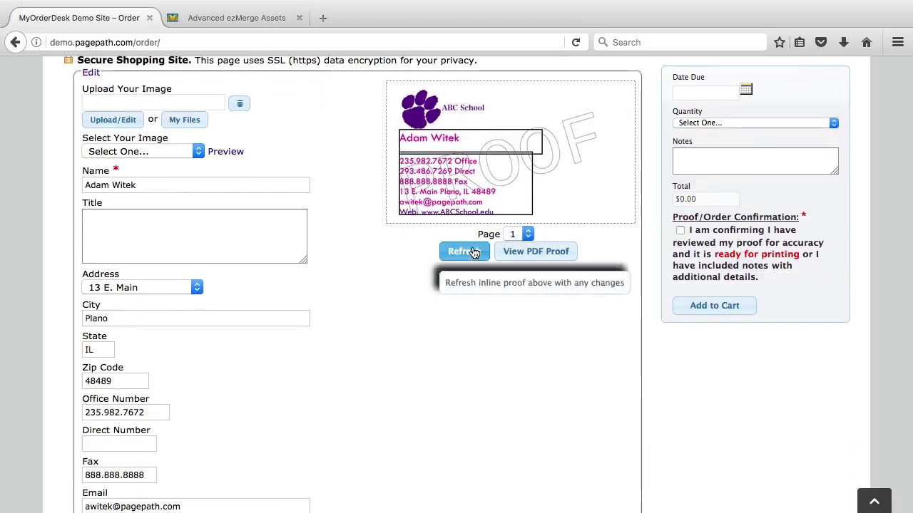
pyautogui.click(457, 251)
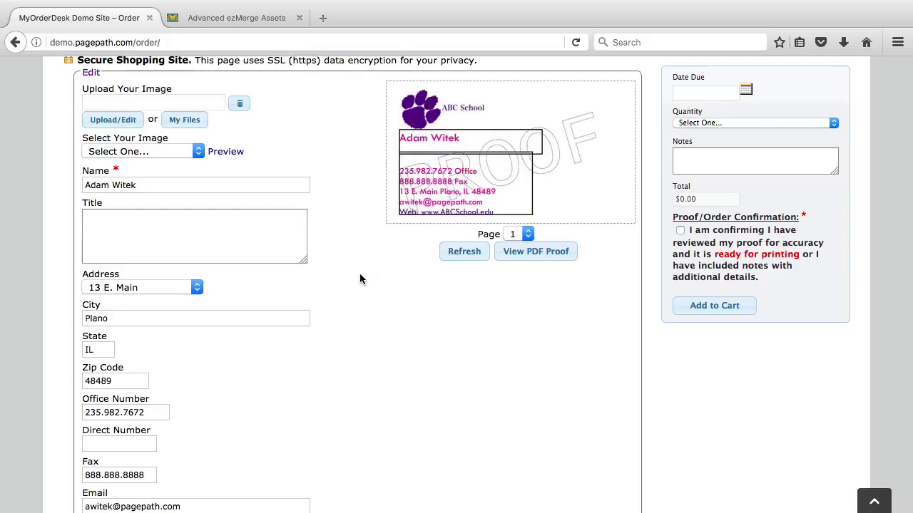
pyautogui.scroll(2, 326, 284)
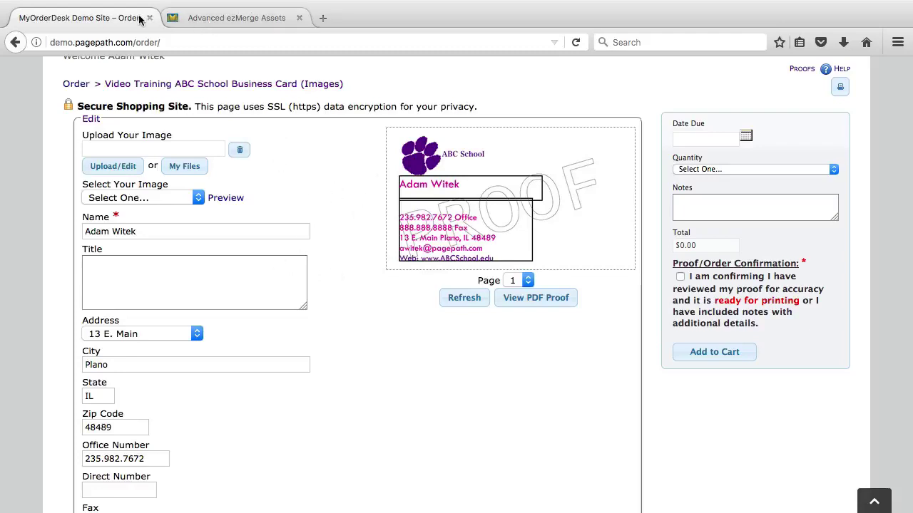
# - Open Address_Block's Textflow Designer Position tab from the ezMerge Fields & Blocks list
pyautogui.click(210, 17)
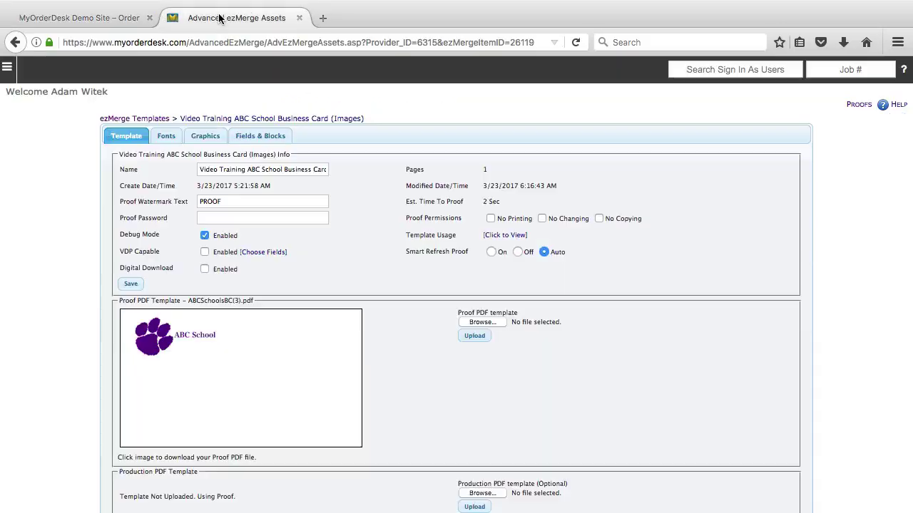
pyautogui.click(261, 137)
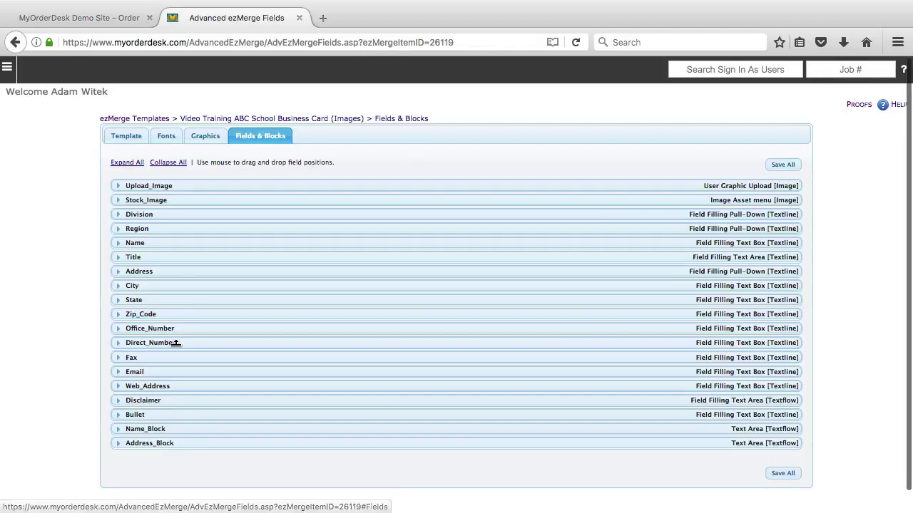
pyautogui.scroll(-1, 178, 343)
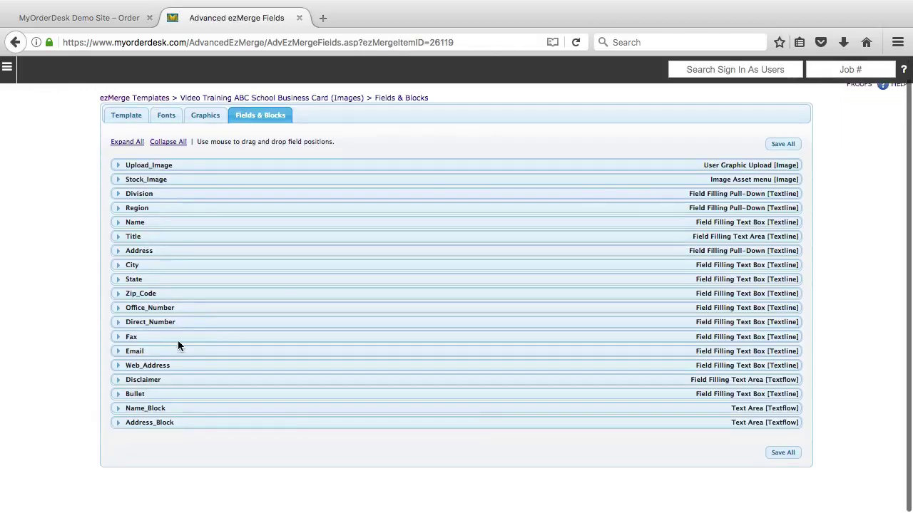
pyautogui.click(115, 422)
pyautogui.scroll(-3, 80, 420)
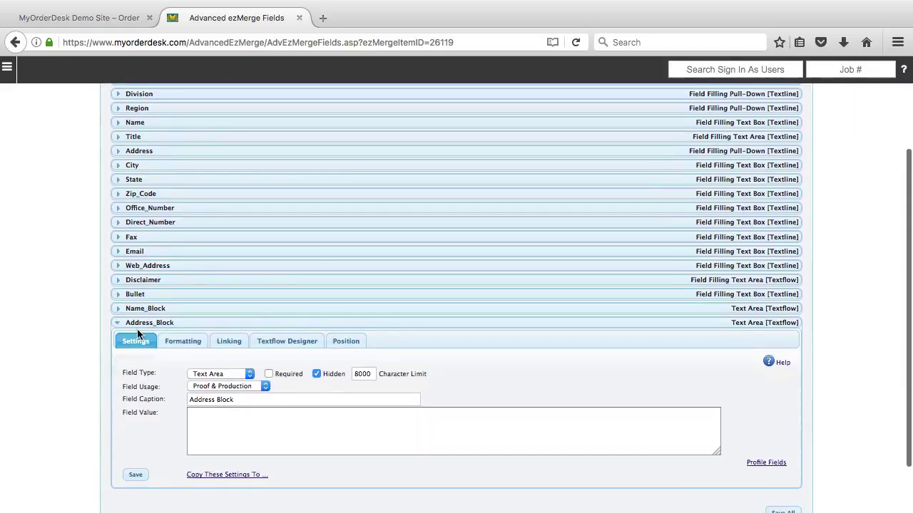
pyautogui.click(287, 342)
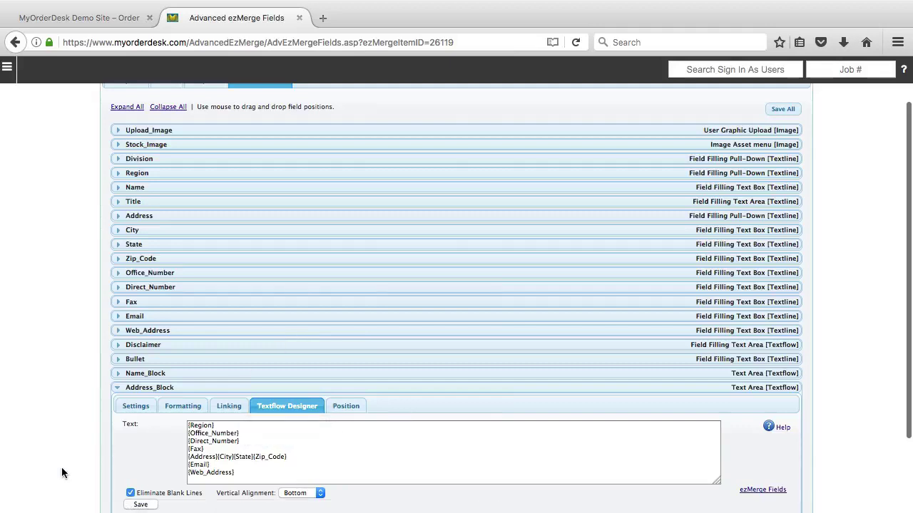
pyautogui.scroll(-2, 61, 467)
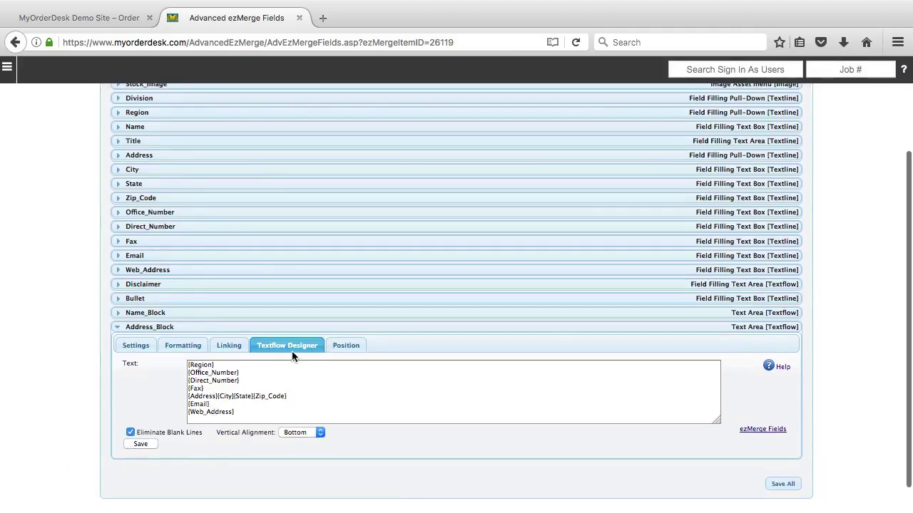
pyautogui.click(347, 346)
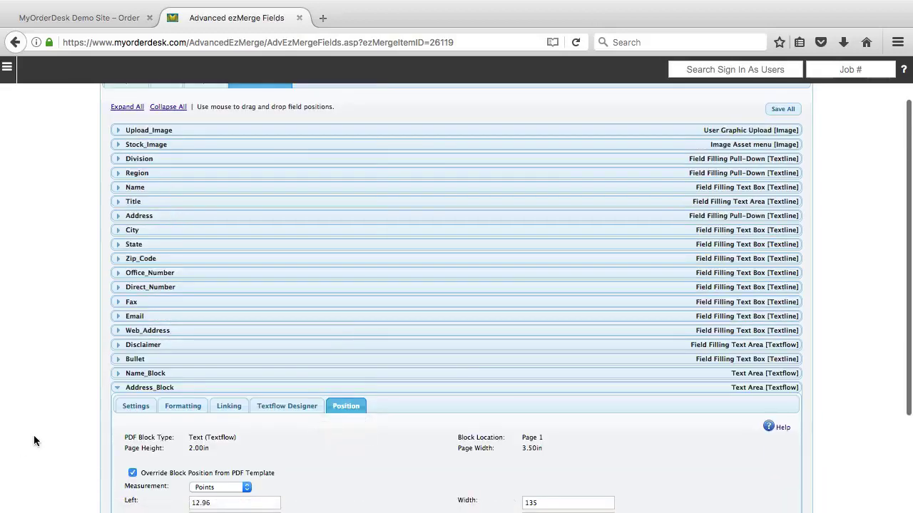
pyautogui.scroll(-2, 62, 428)
pyautogui.scroll(-1, 62, 430)
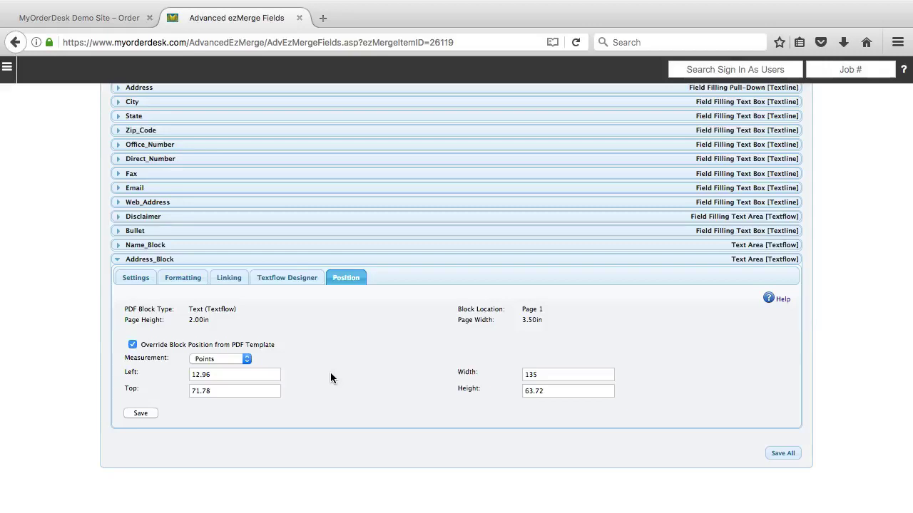
pyautogui.click(202, 360)
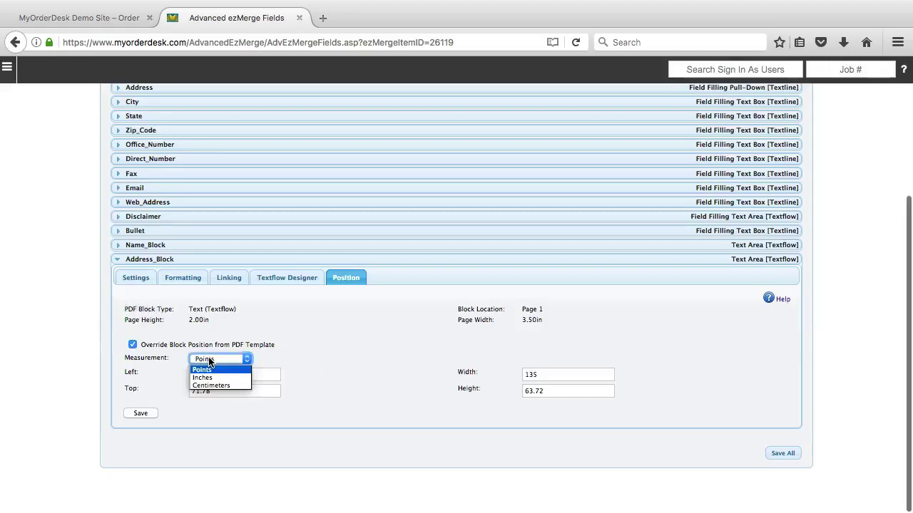
pyautogui.click(214, 378)
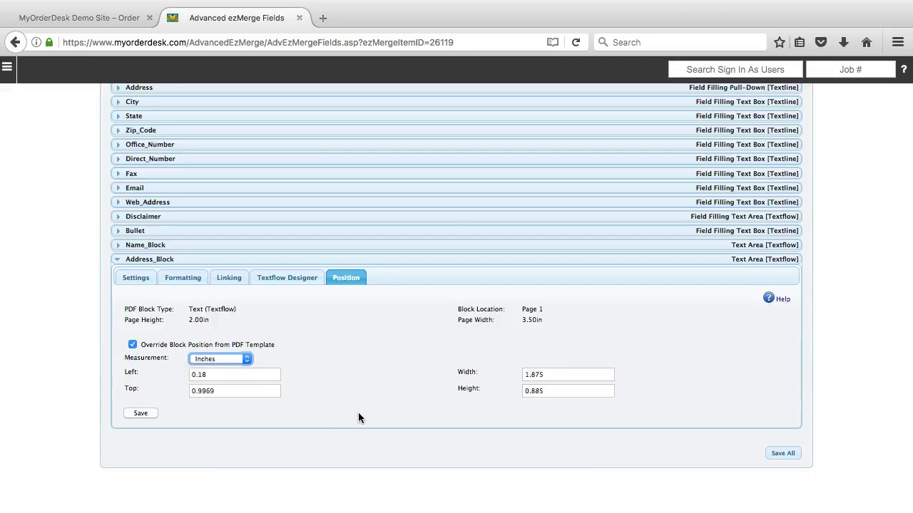
pyautogui.click(214, 363)
pyautogui.click(215, 387)
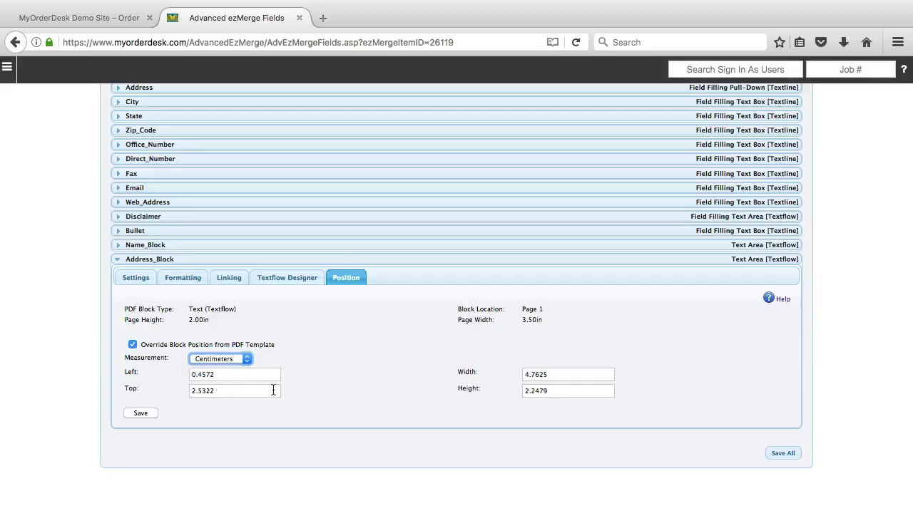
pyautogui.click(207, 361)
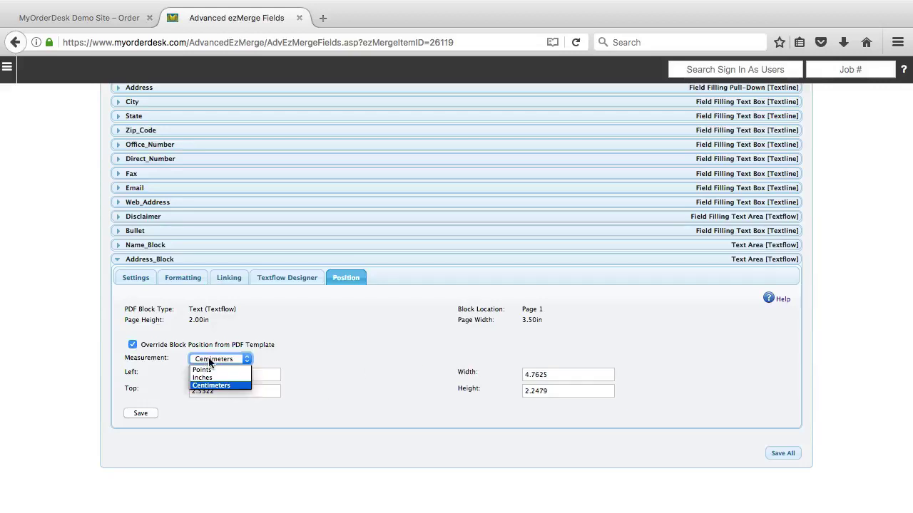
pyautogui.click(213, 369)
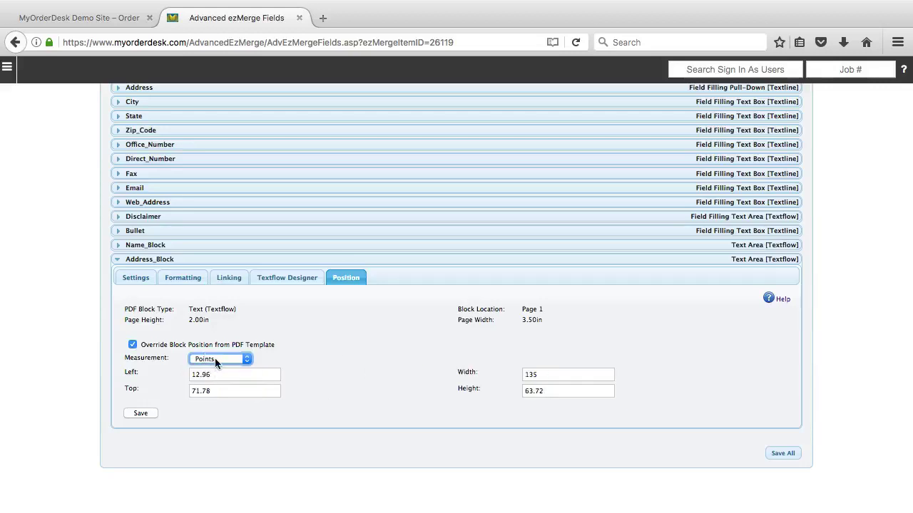
pyautogui.click(289, 354)
# - Try an Address_Block Left offset of 15.96, save, and refresh the proof
pyautogui.moveTo(199, 374); pyautogui.dragTo(165, 375)
pyautogui.write('15')
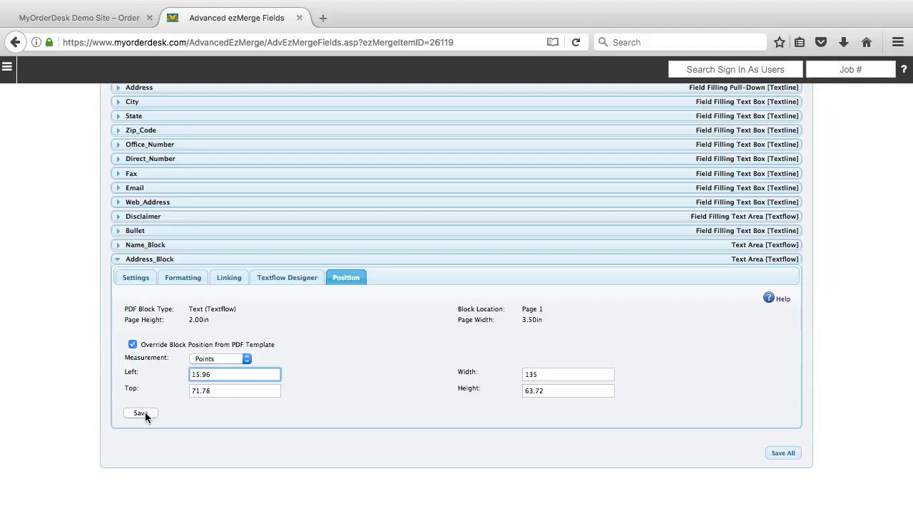
pyautogui.click(142, 413)
pyautogui.click(79, 17)
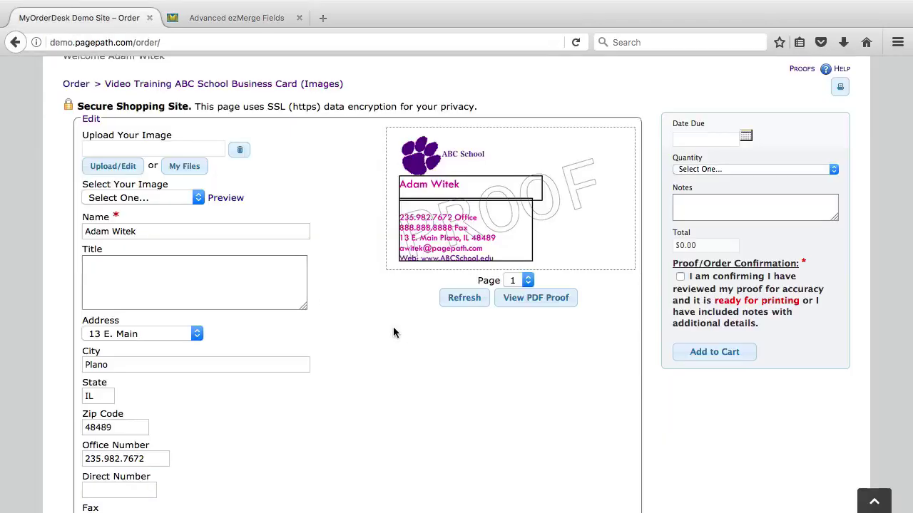
pyautogui.click(467, 300)
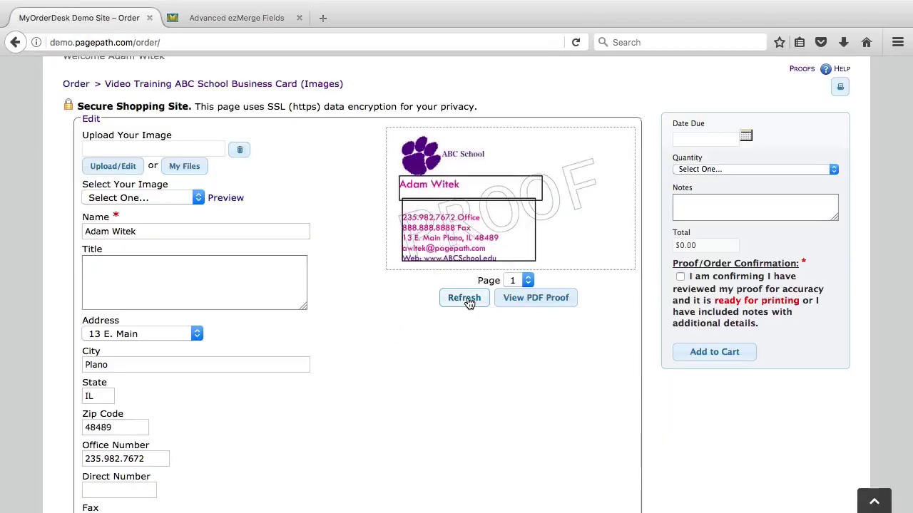
# - Change the Address_Block Top to 81.78, save, and refresh the proof
pyautogui.click(235, 18)
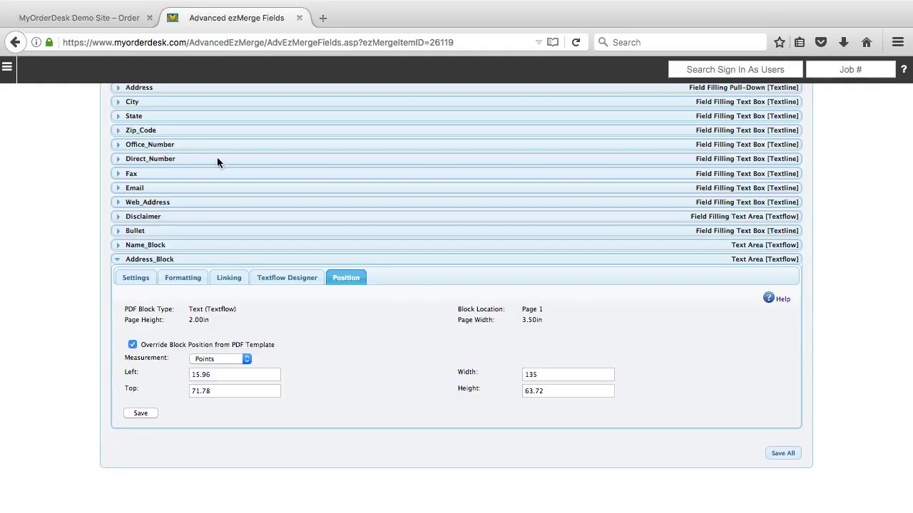
pyautogui.click(198, 391)
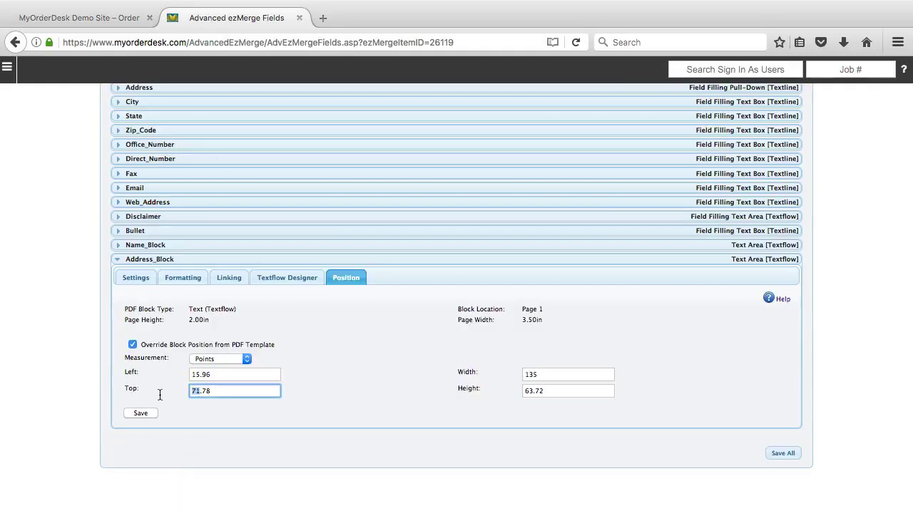
pyautogui.press('super+a')
pyautogui.press('BackSpace')
pyautogui.press('BackSpace')
pyautogui.click(135, 414)
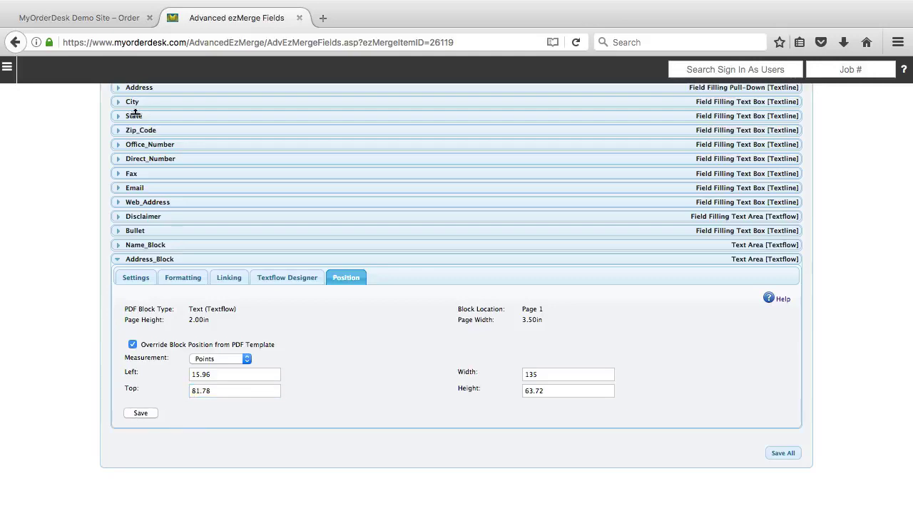
pyautogui.click(108, 21)
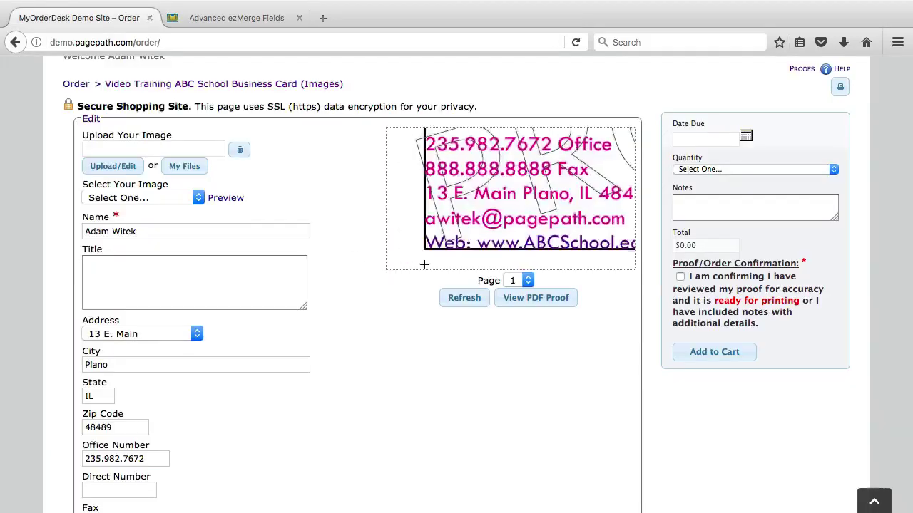
pyautogui.click(464, 300)
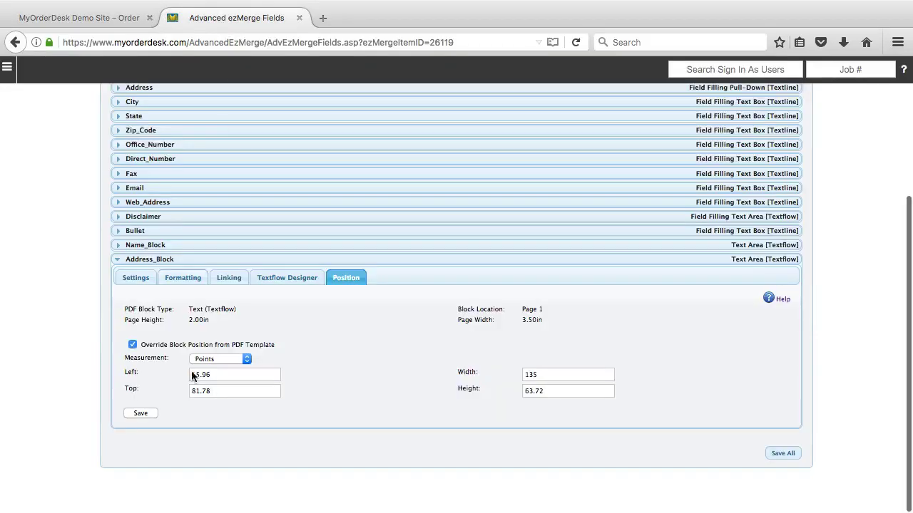
# - Correct the Address_Block Top value to 71.78 and save it
pyautogui.click(221, 22)
pyautogui.click(199, 389)
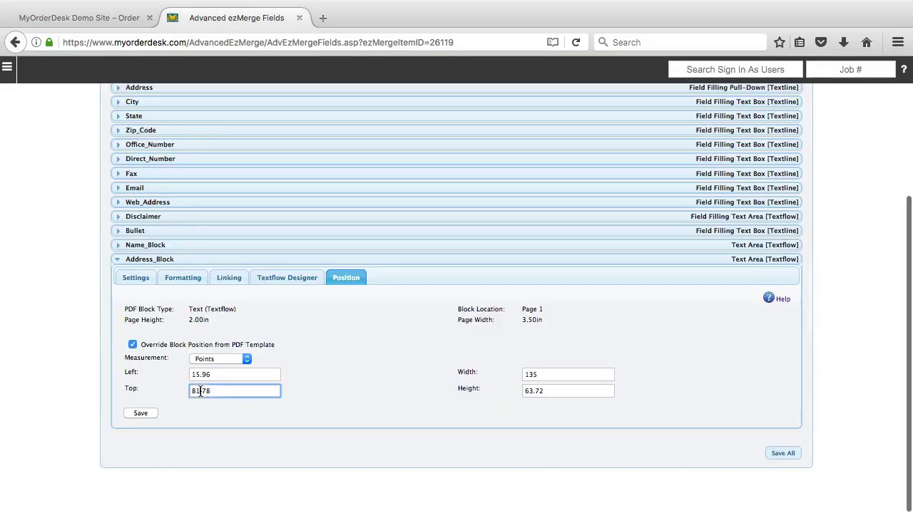
pyautogui.press('BackSpace')
pyautogui.write('7')
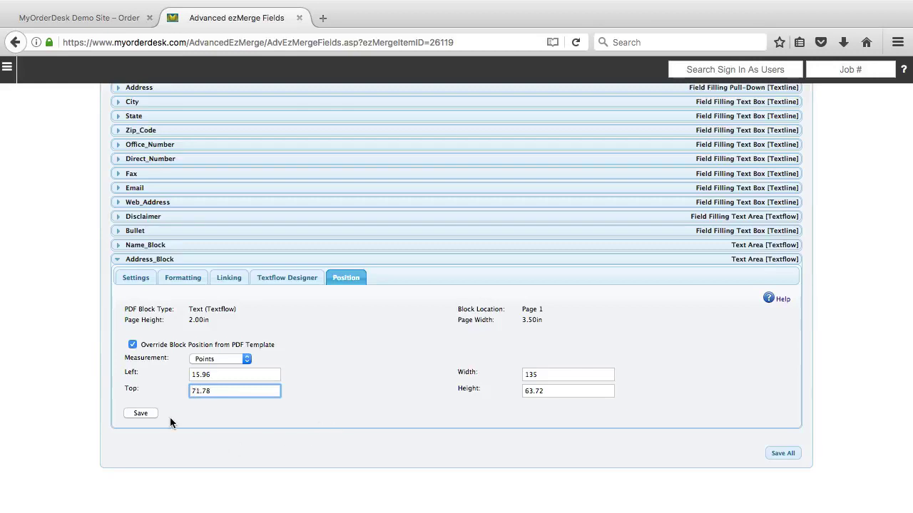
pyautogui.click(140, 413)
# - Check Name_Block's position, restore Address_Block Left to 12.96, save, and refresh the proof
pyautogui.click(202, 374)
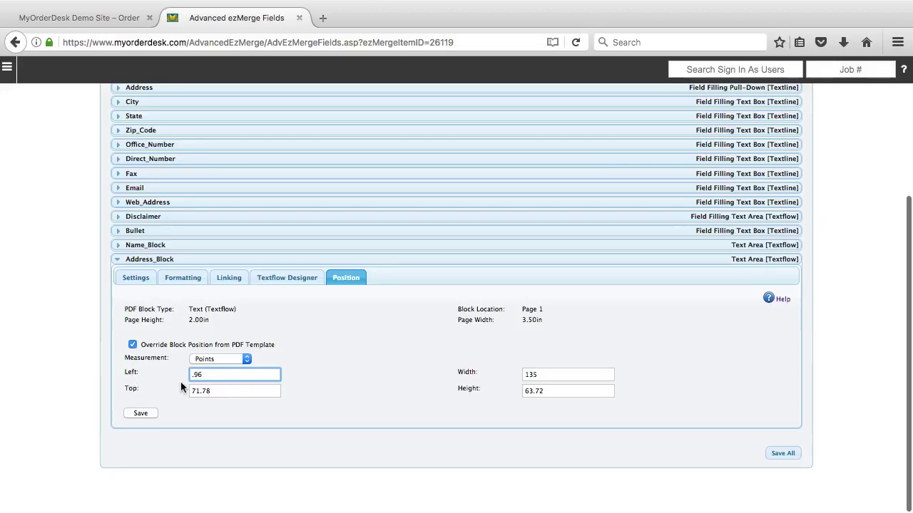
pyautogui.click(121, 244)
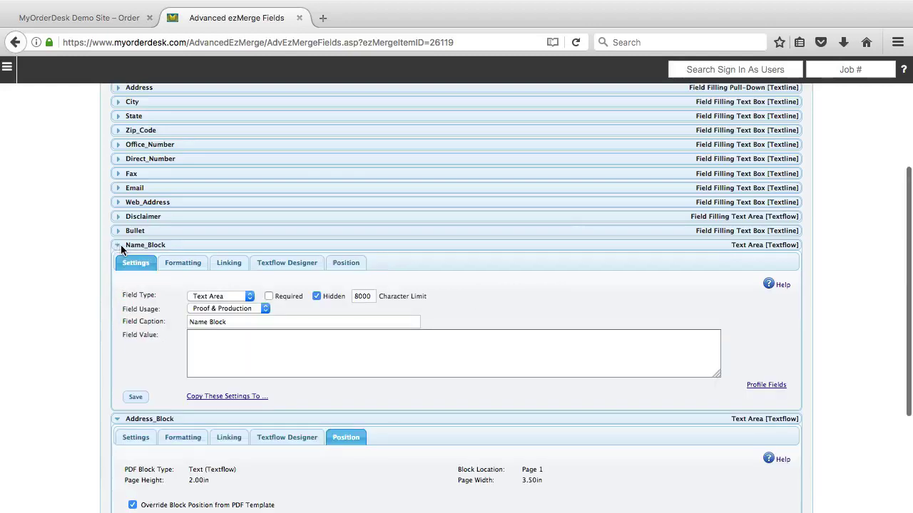
pyautogui.click(349, 264)
pyautogui.scroll(-3, 286, 303)
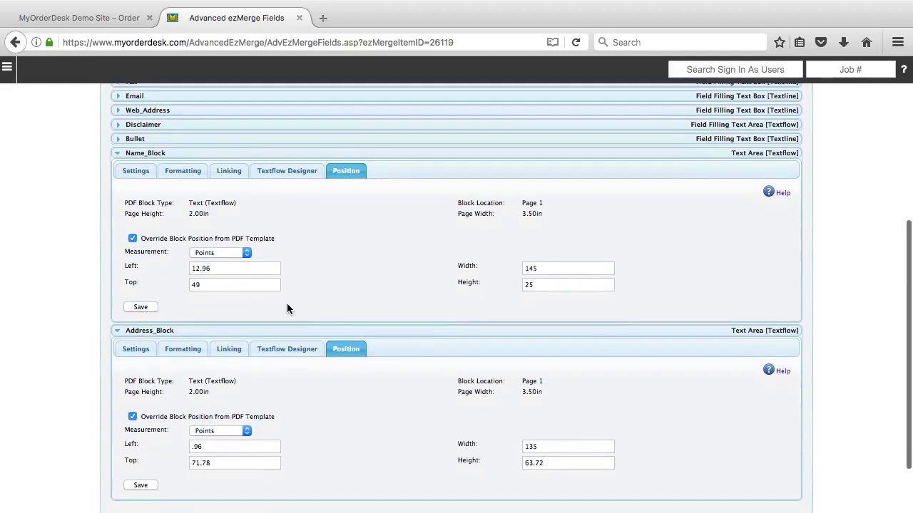
pyautogui.click(191, 443)
pyautogui.write('12')
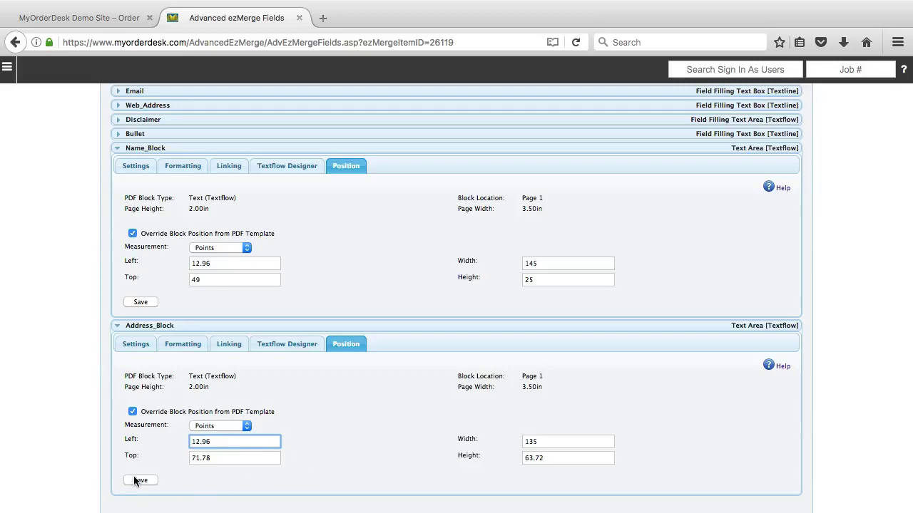
pyautogui.click(139, 480)
pyautogui.click(104, 20)
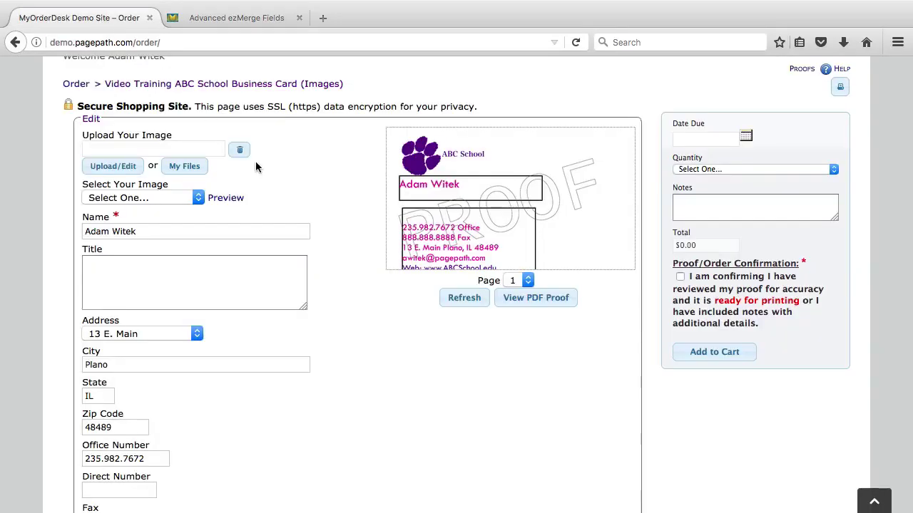
pyautogui.click(463, 298)
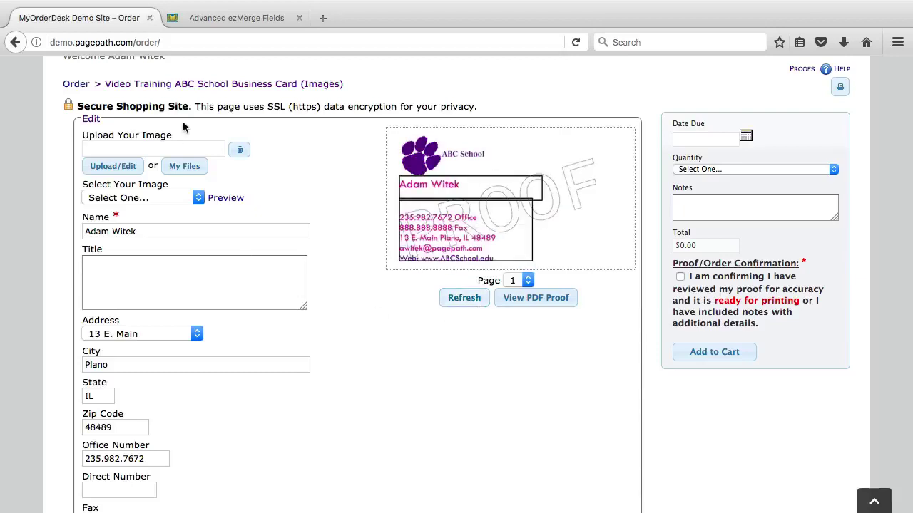
pyautogui.click(246, 17)
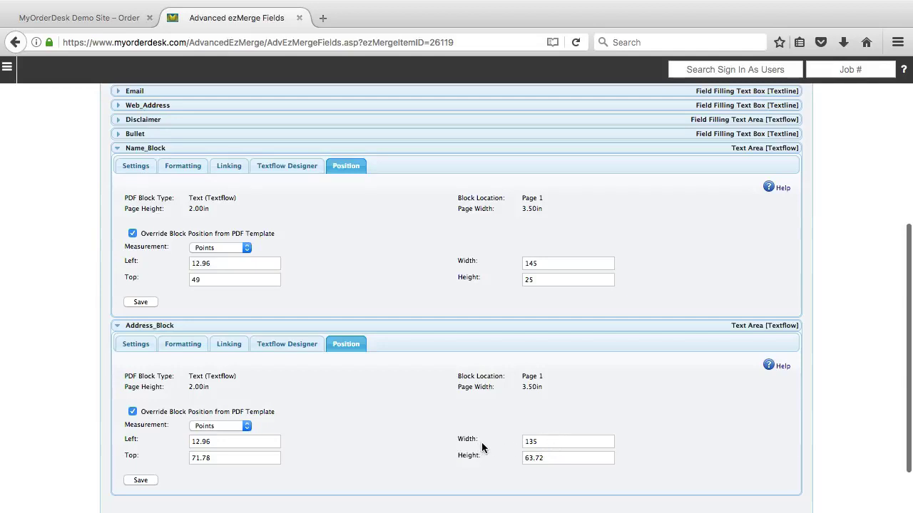
# - Widen the Address_Block to 155, save, and refresh the proof
pyautogui.click(554, 442)
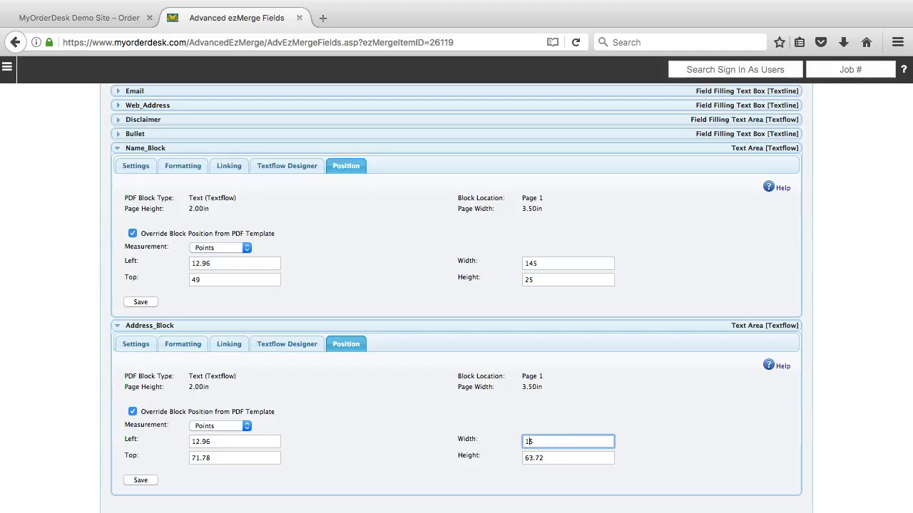
pyautogui.write('5')
pyautogui.click(137, 482)
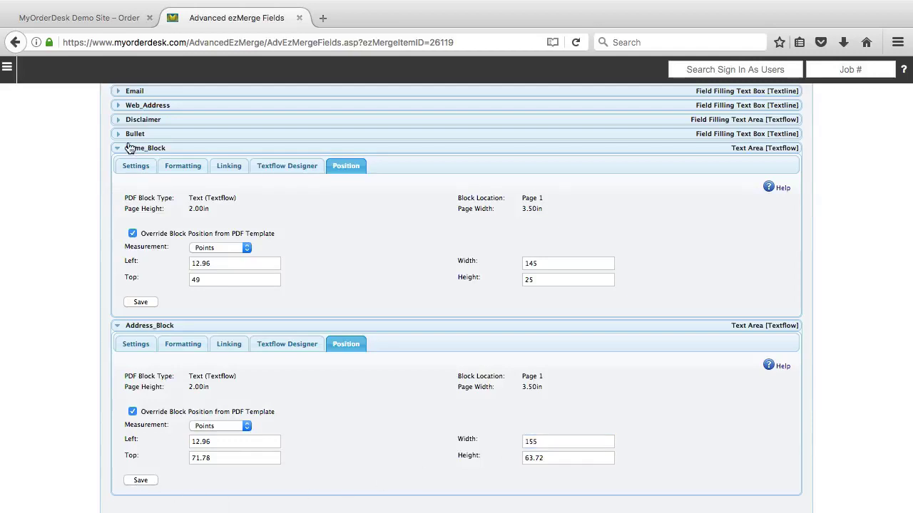
pyautogui.click(87, 22)
pyautogui.click(463, 302)
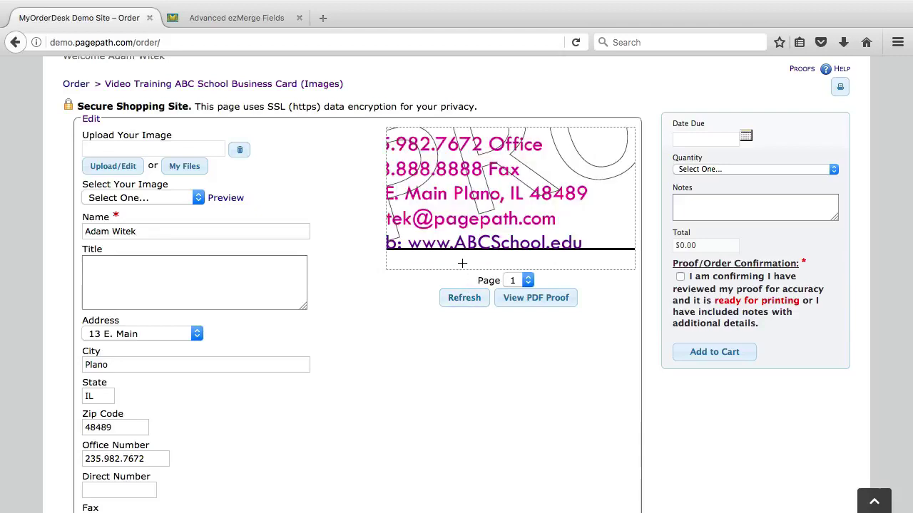
# - Set the Address_Block height to 73.72, save, and refresh the proof
pyautogui.click(236, 18)
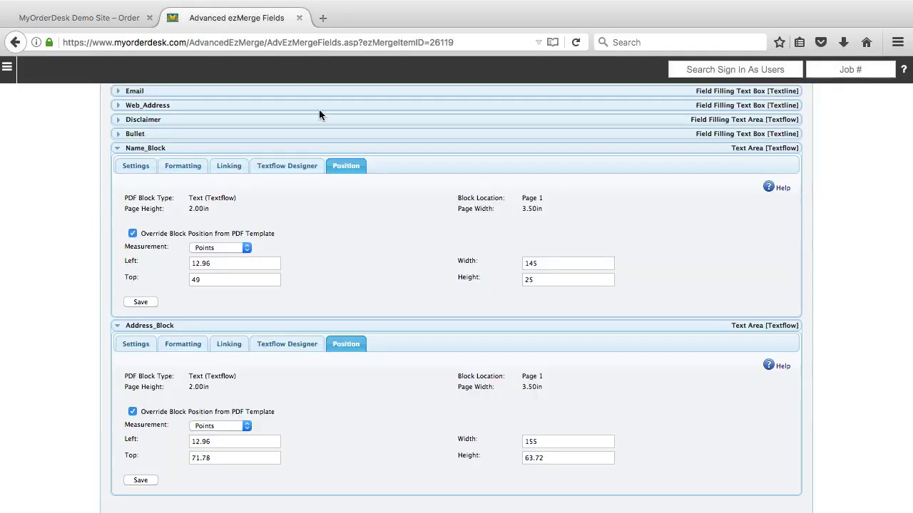
pyautogui.click(530, 457)
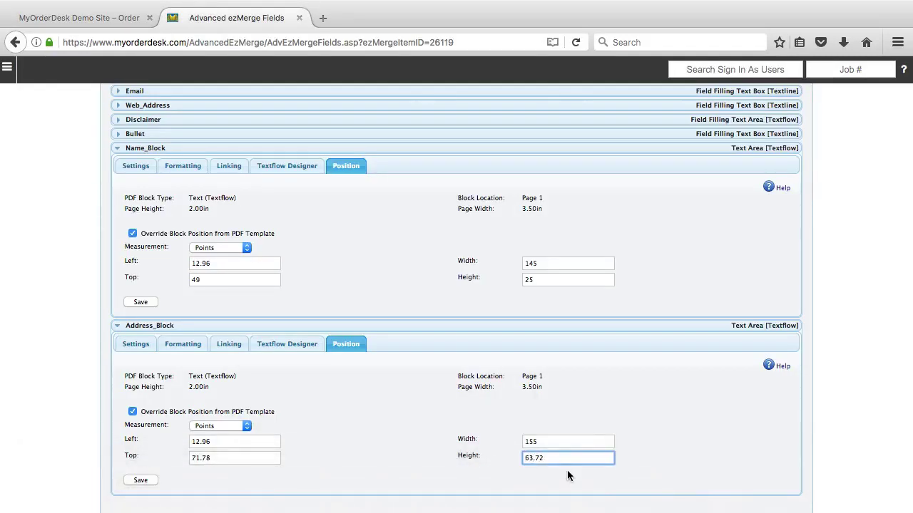
pyautogui.press('BackSpace')
pyautogui.press('BackSpace')
pyautogui.write('73')
pyautogui.click(141, 480)
pyautogui.click(96, 26)
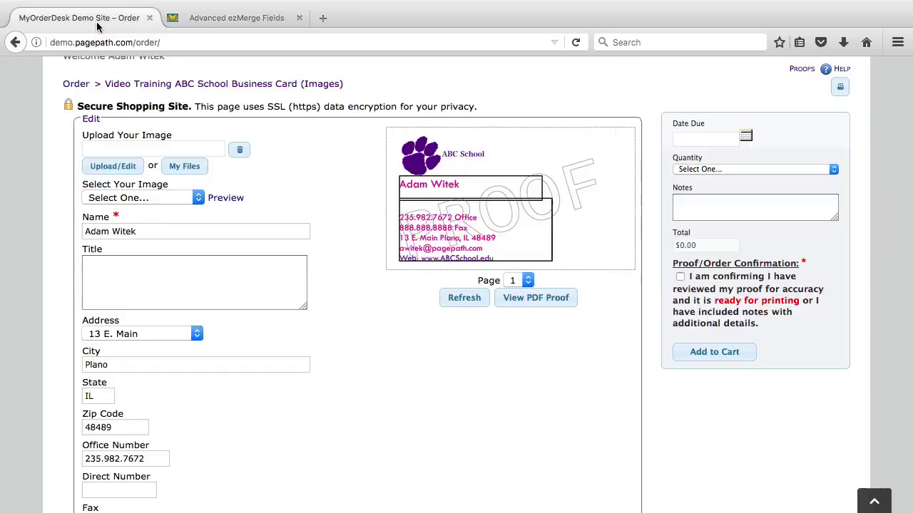
pyautogui.click(460, 304)
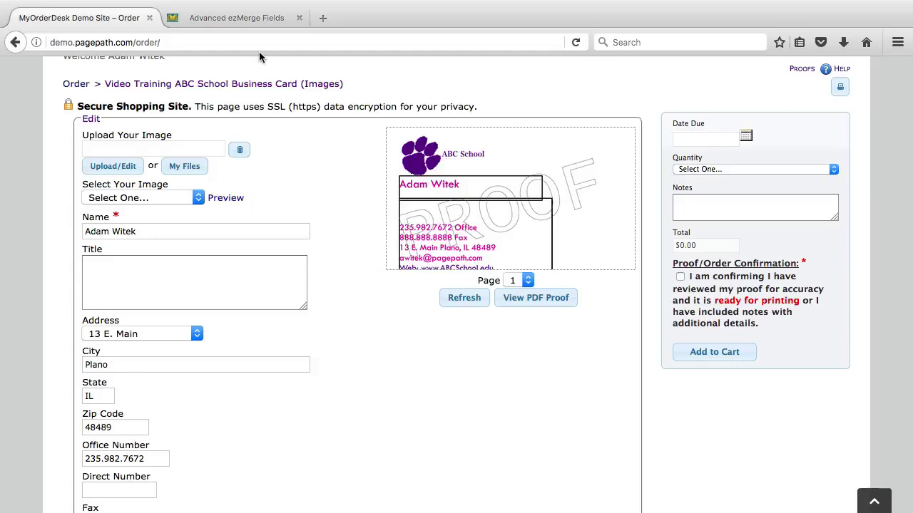
# - Uncheck Debug Mode Enabled on the Template tab, save, and refresh the proof
pyautogui.click(232, 20)
pyautogui.scroll(5, 137, 201)
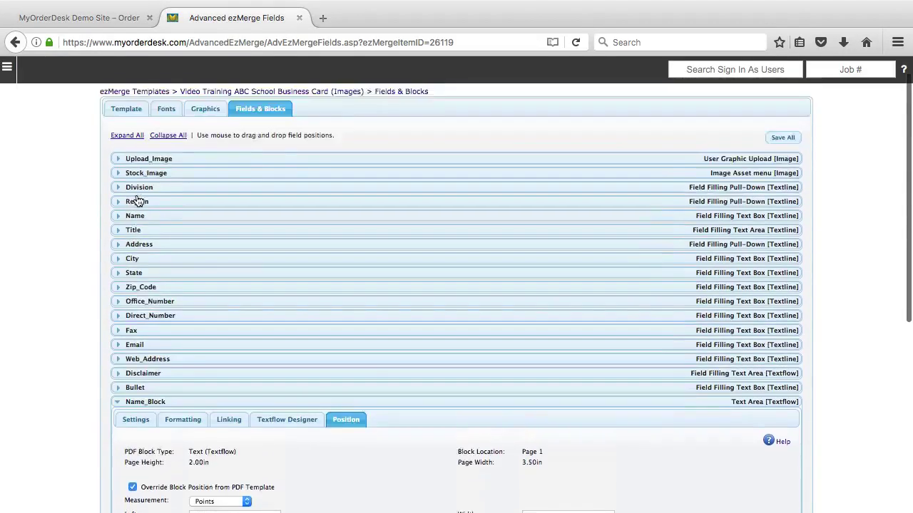
pyautogui.scroll(2, 136, 200)
pyautogui.click(135, 135)
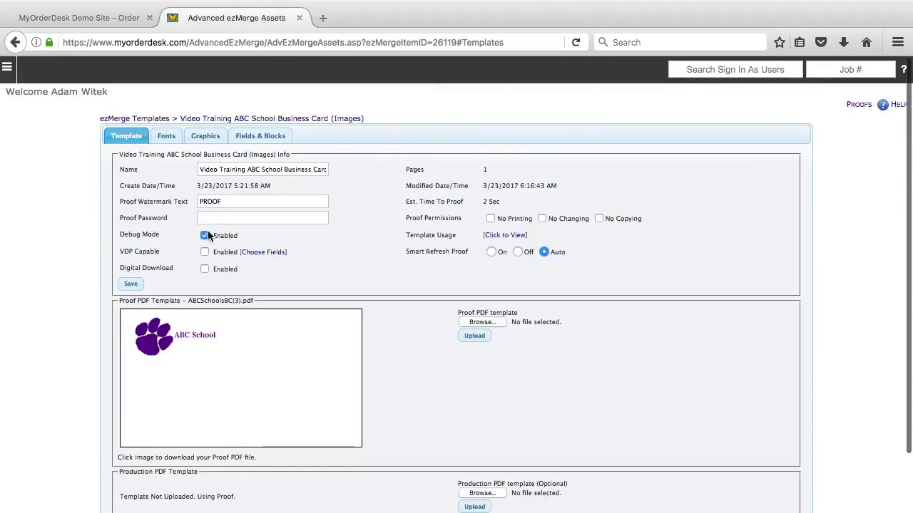
pyautogui.click(205, 236)
pyautogui.click(134, 286)
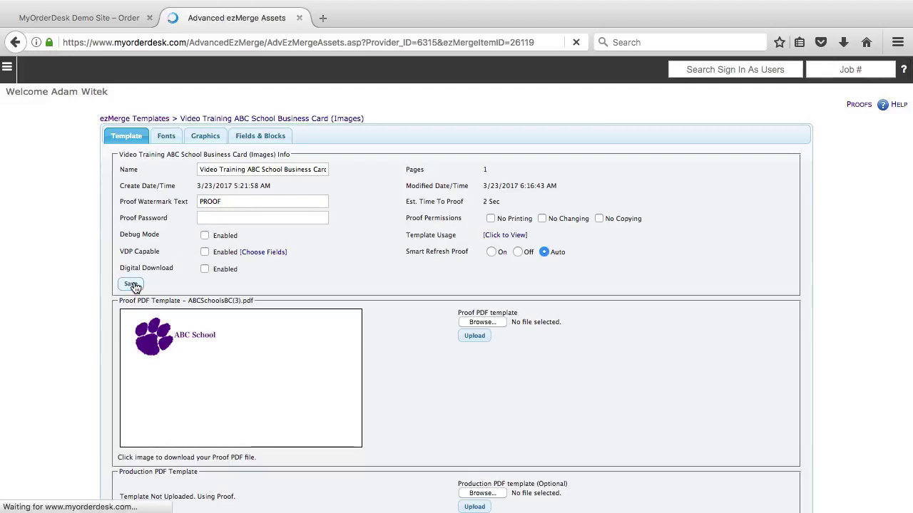
pyautogui.click(85, 19)
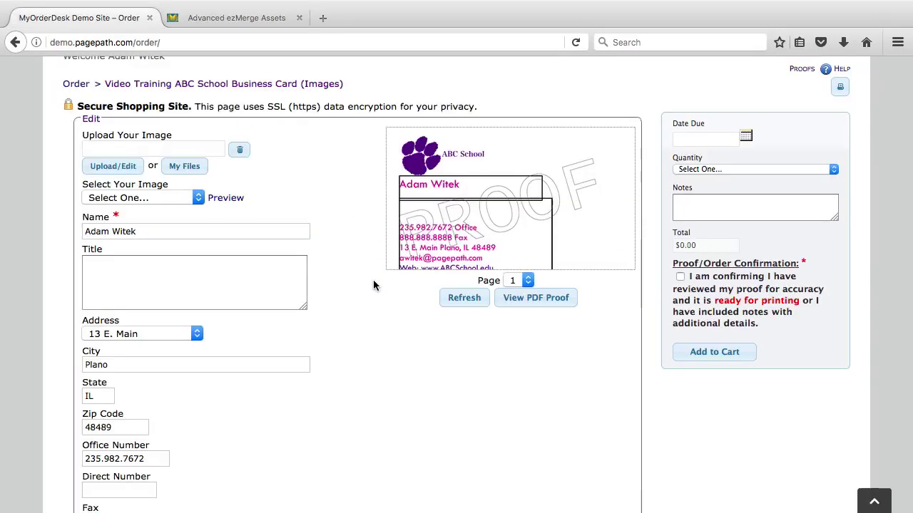
pyautogui.click(464, 300)
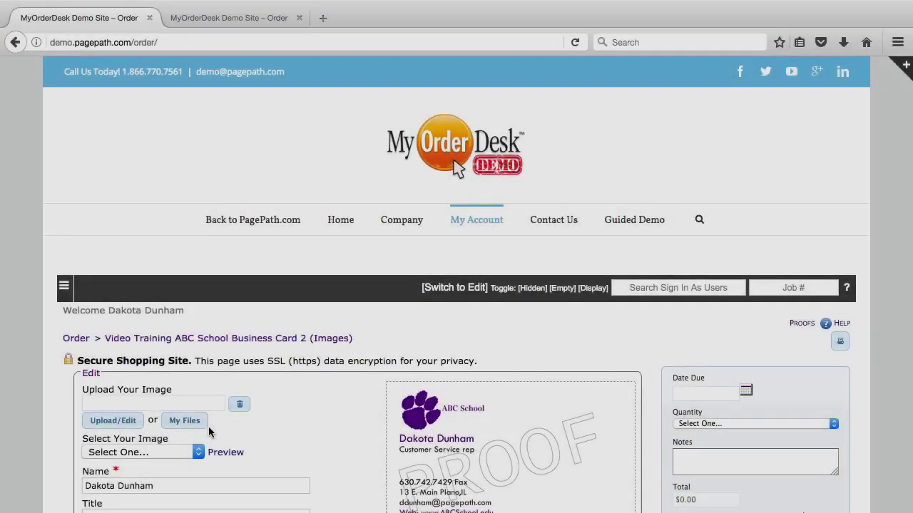
# - Open the template's Font Library and start, then cancel, a font file upload
pyautogui.scroll(-5, 208, 426)
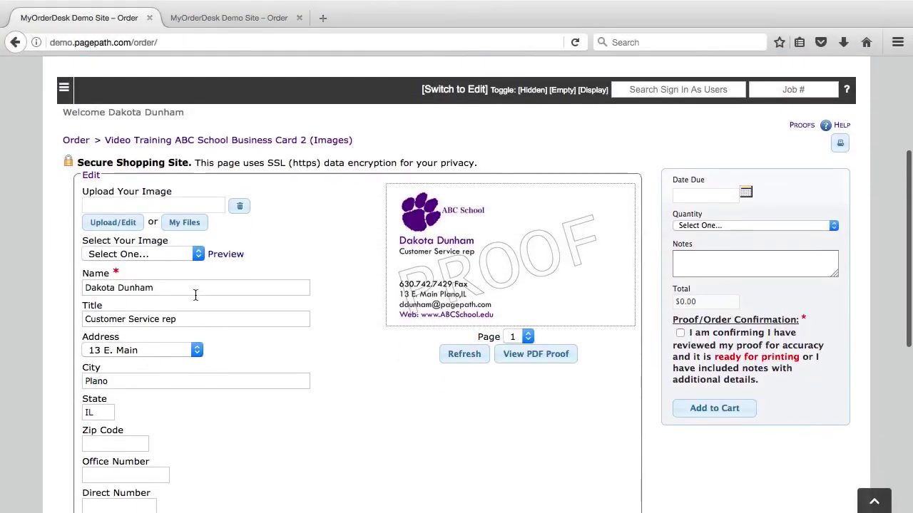
pyautogui.scroll(-1, 196, 296)
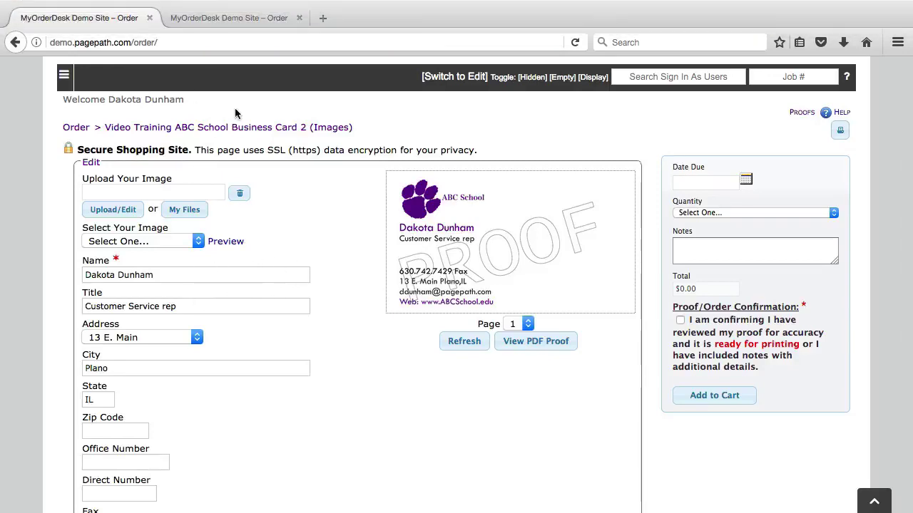
pyautogui.click(208, 18)
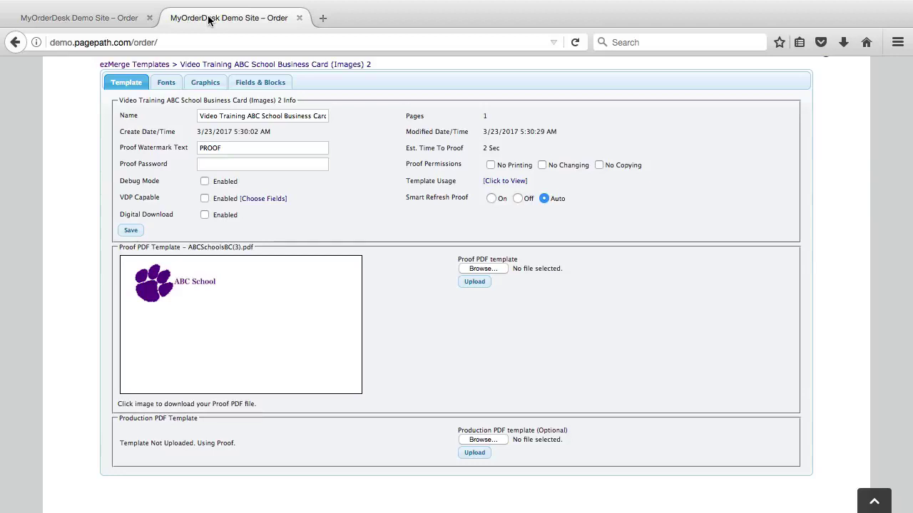
pyautogui.click(158, 83)
pyautogui.scroll(2, 99, 149)
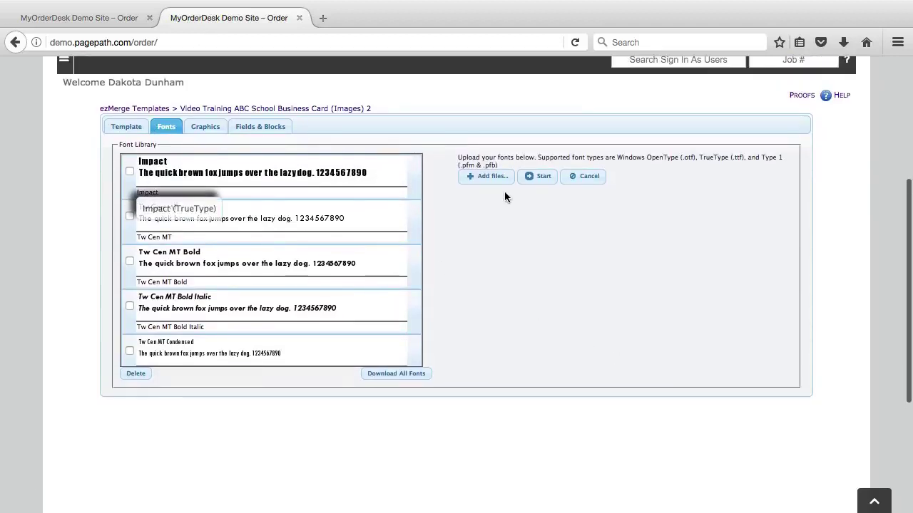
pyautogui.click(479, 180)
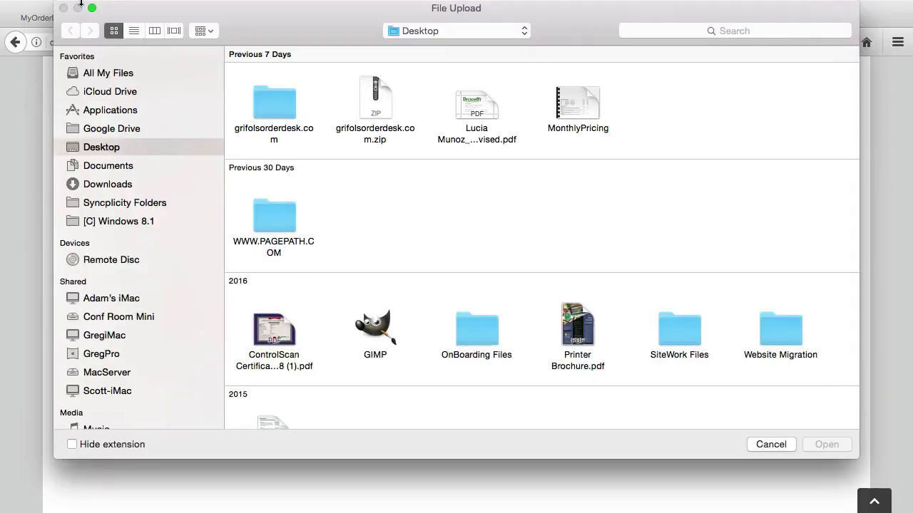
pyautogui.click(760, 443)
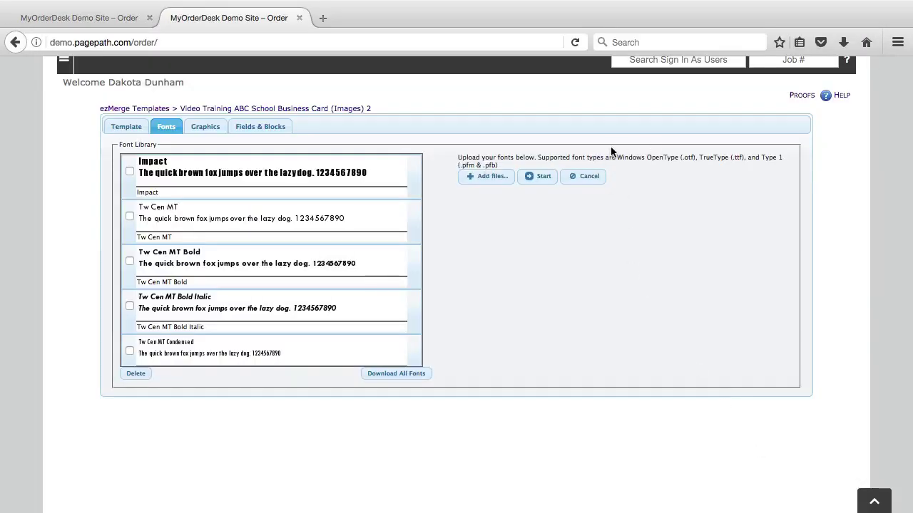
# - Review the supported font types, then go to the Fields & Blocks list
pyautogui.moveTo(616, 156); pyautogui.dragTo(783, 159)
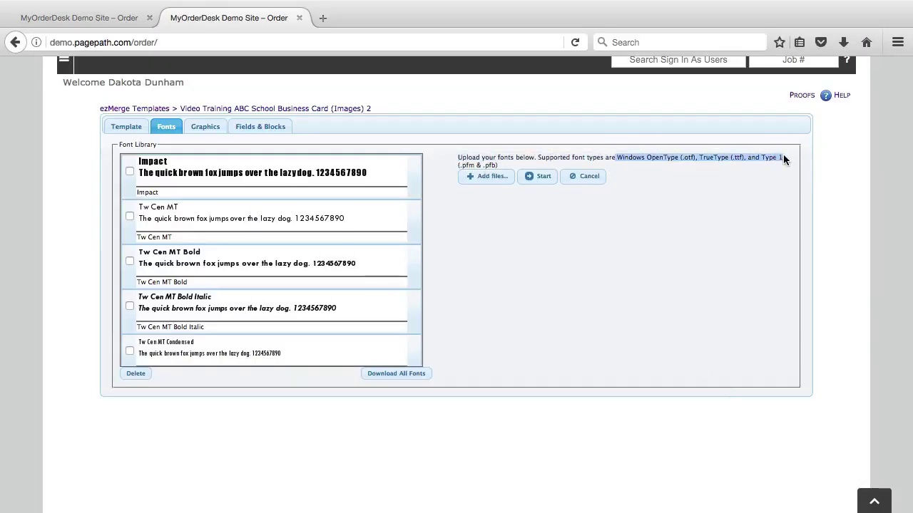
pyautogui.click(776, 191)
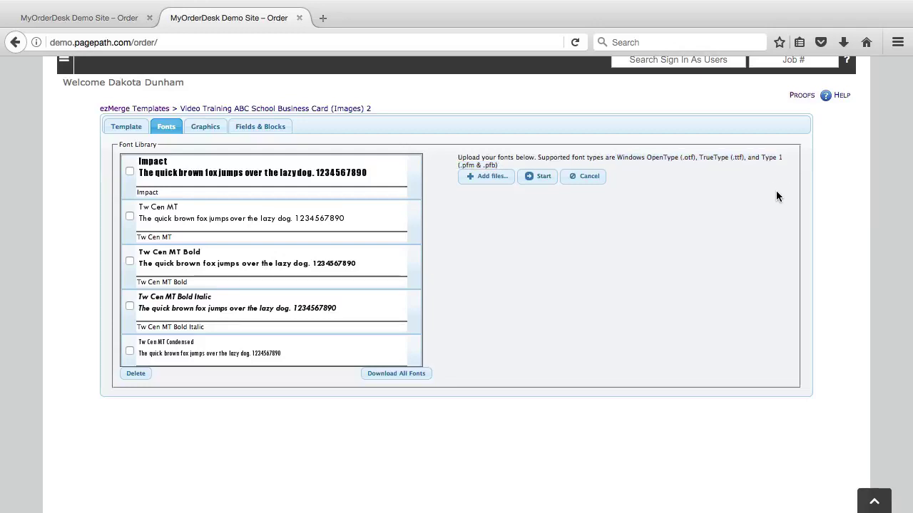
pyautogui.scroll(-5, 259, 288)
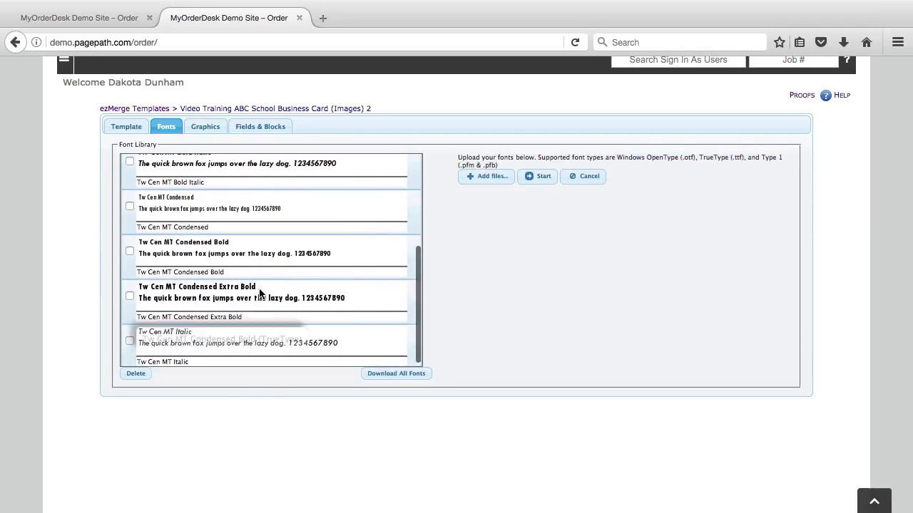
pyautogui.scroll(5, 259, 288)
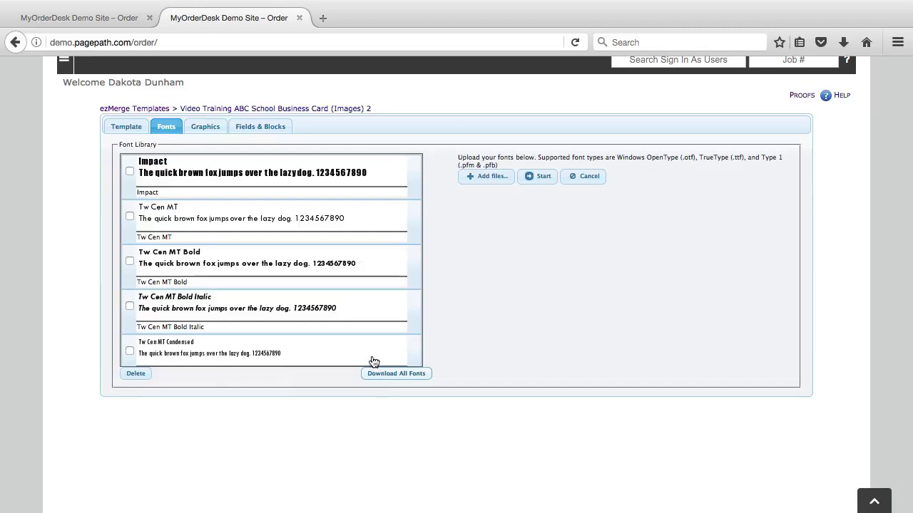
pyautogui.click(246, 126)
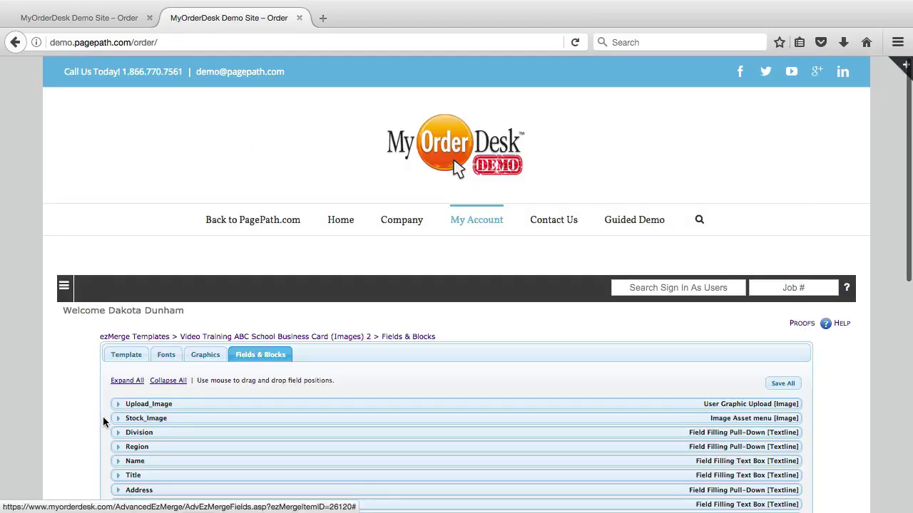
# - Give the Division field the Tw Cen MT Condensed Bold font and save its formatting
pyautogui.scroll(-2, 104, 421)
pyautogui.click(118, 371)
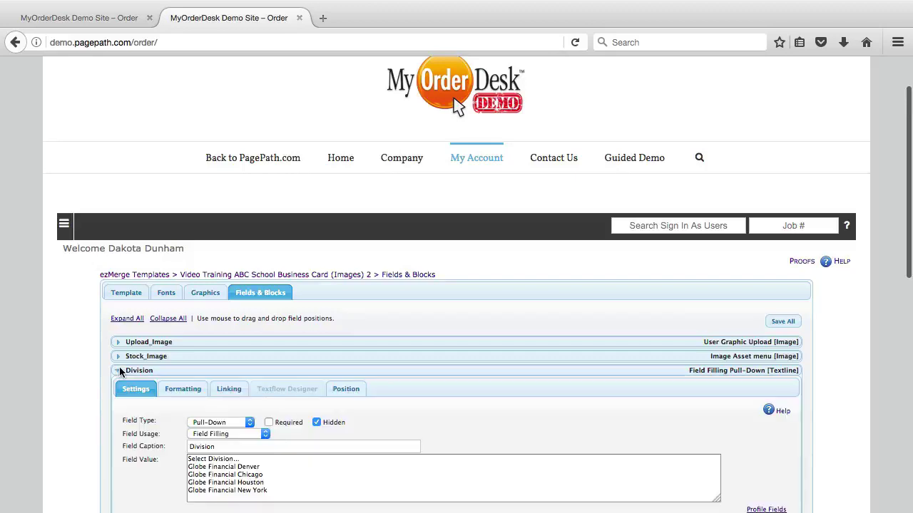
pyautogui.scroll(-2, 91, 389)
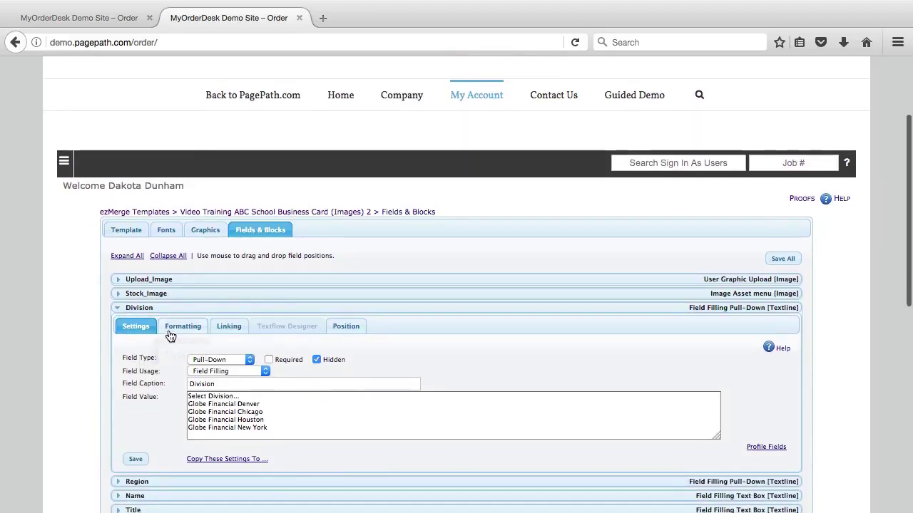
pyautogui.click(171, 328)
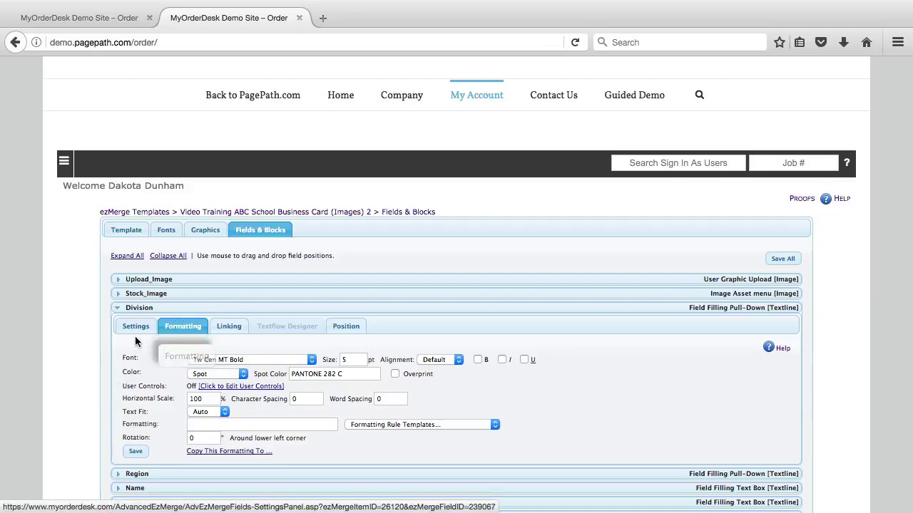
pyautogui.scroll(-2, 139, 332)
pyautogui.click(226, 305)
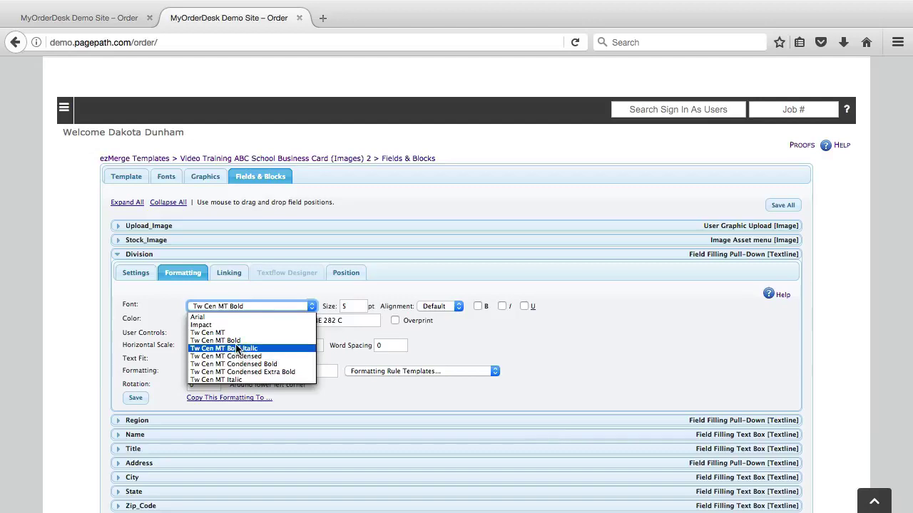
pyautogui.click(271, 363)
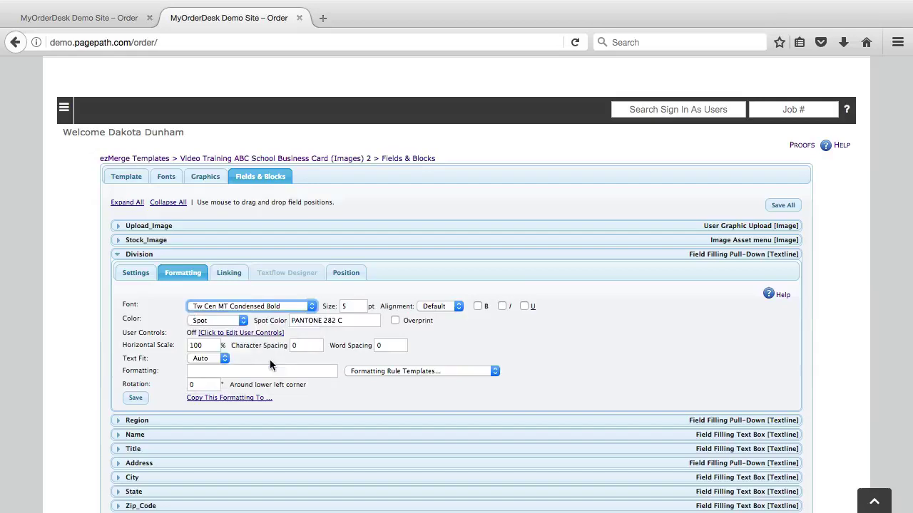
pyautogui.click(133, 404)
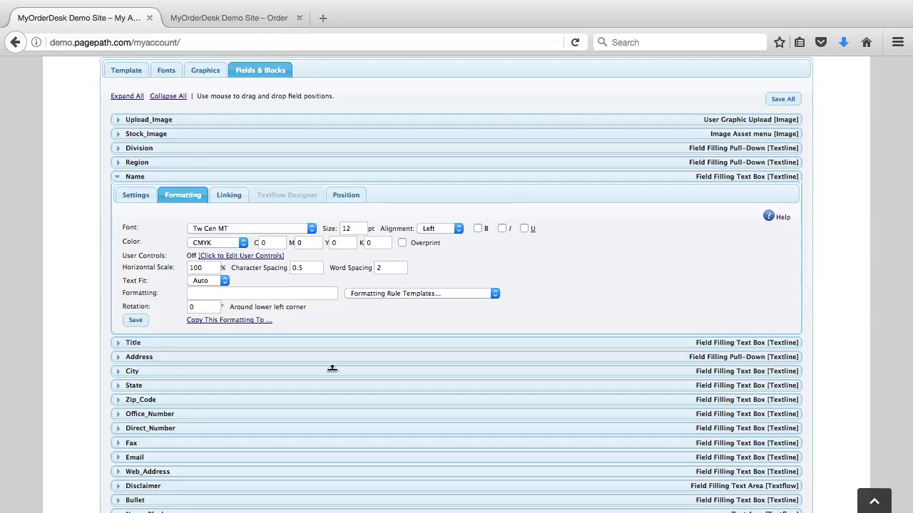
# - Switch the Name colour from CMYK to PDF Default, keep Left alignment, and save
pyautogui.click(203, 243)
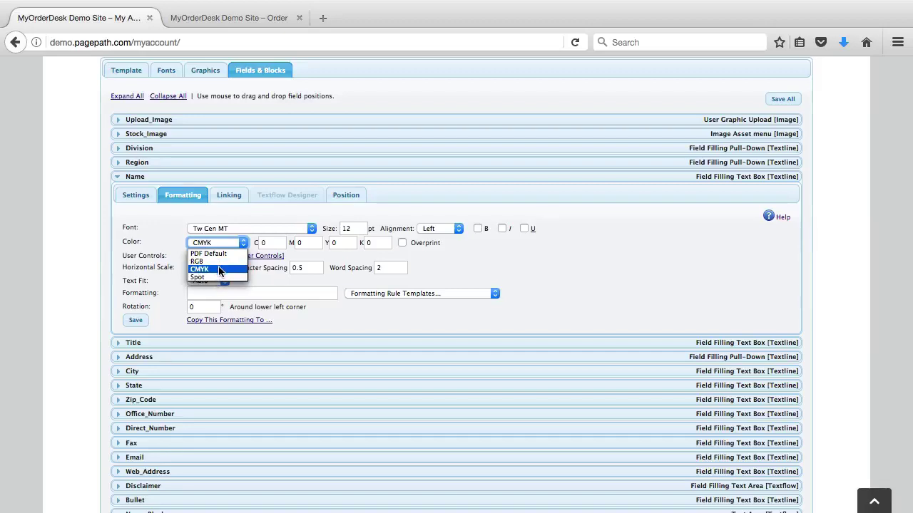
pyautogui.click(218, 269)
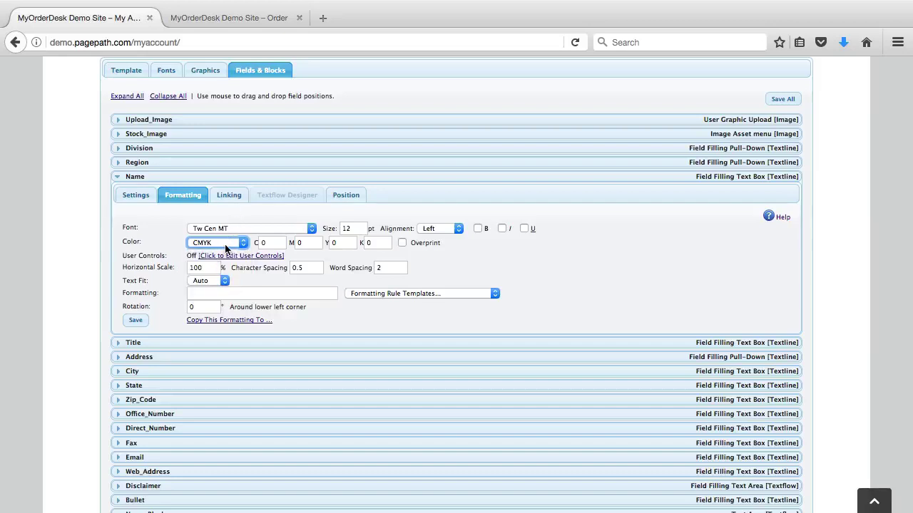
pyautogui.click(223, 244)
pyautogui.click(216, 276)
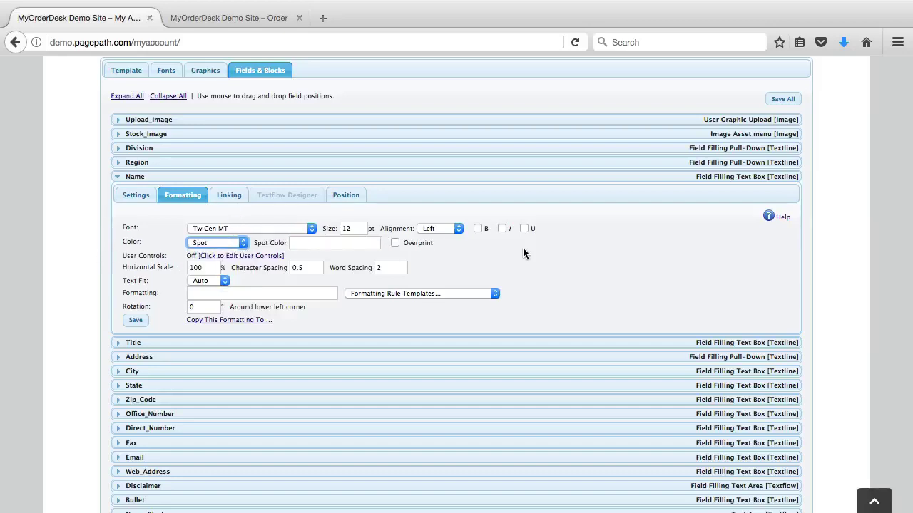
pyautogui.click(425, 229)
pyautogui.click(427, 229)
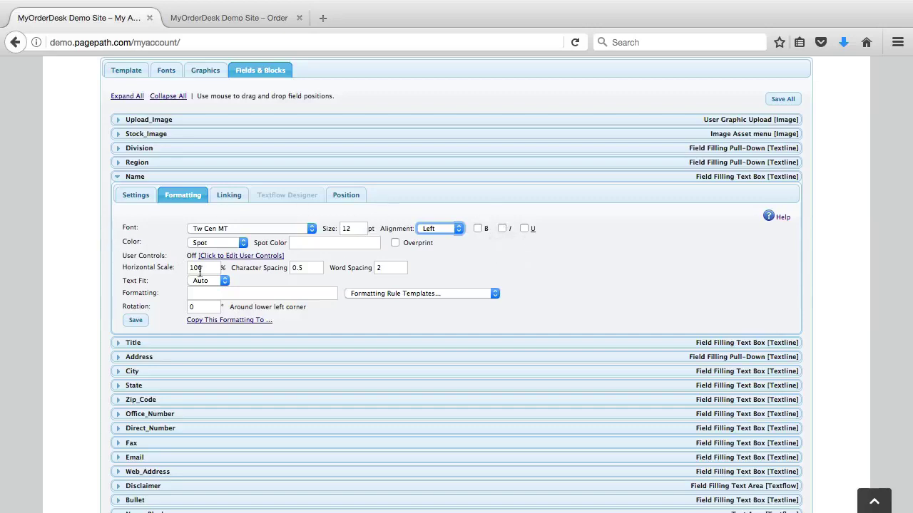
pyautogui.click(307, 270)
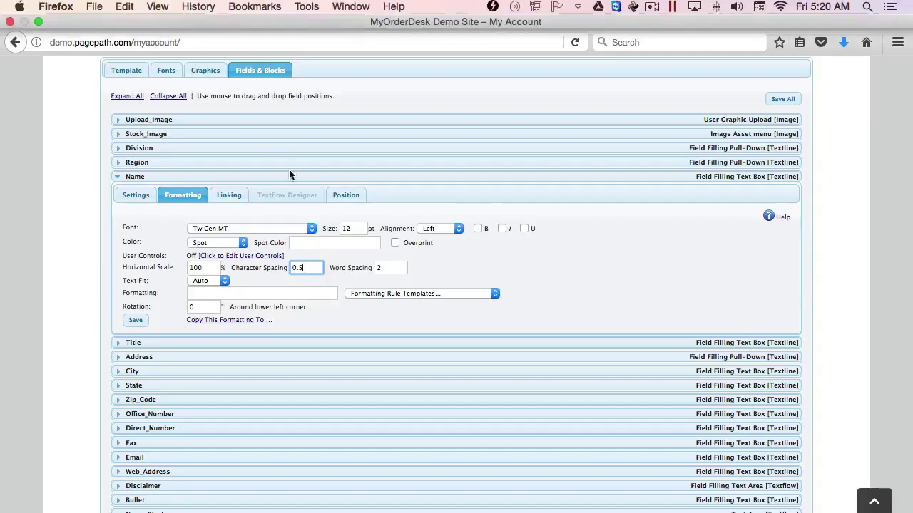
pyautogui.click(135, 320)
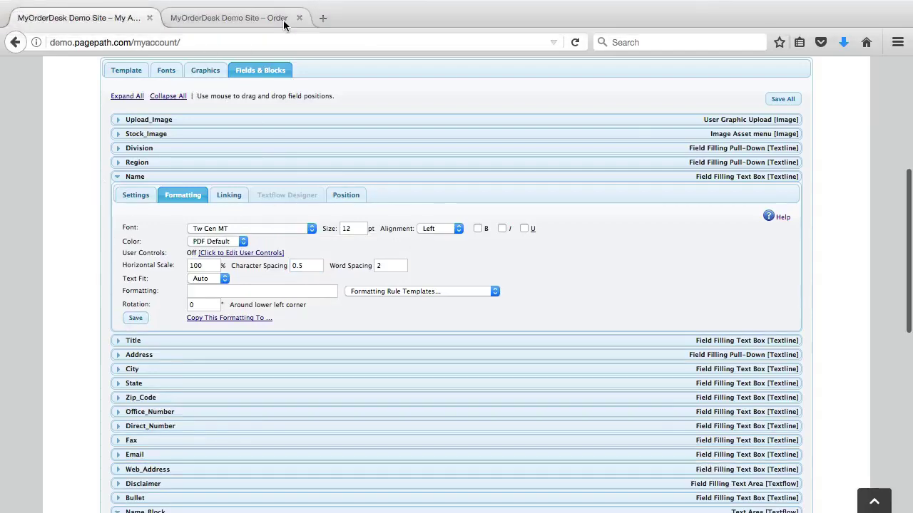
# - Refresh the proof, set Name character spacing to 0, save, and refresh again
pyautogui.click(225, 25)
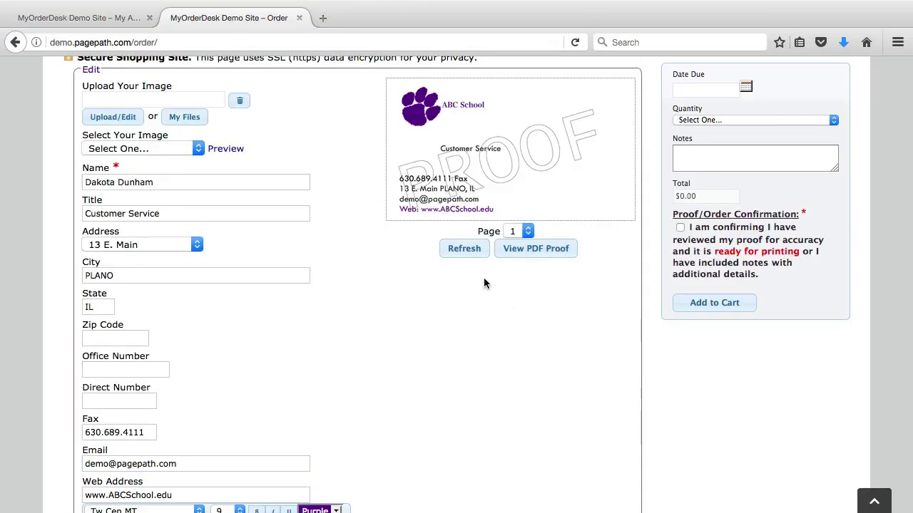
pyautogui.click(479, 250)
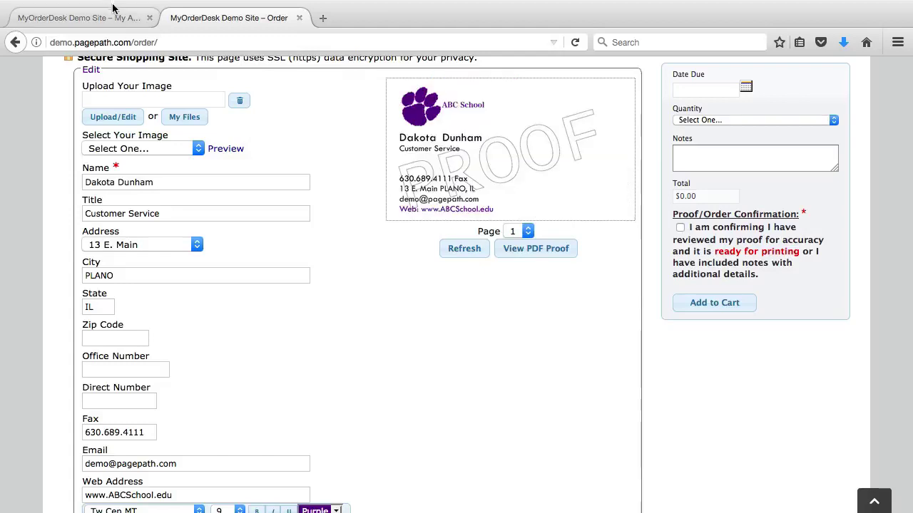
pyautogui.click(82, 18)
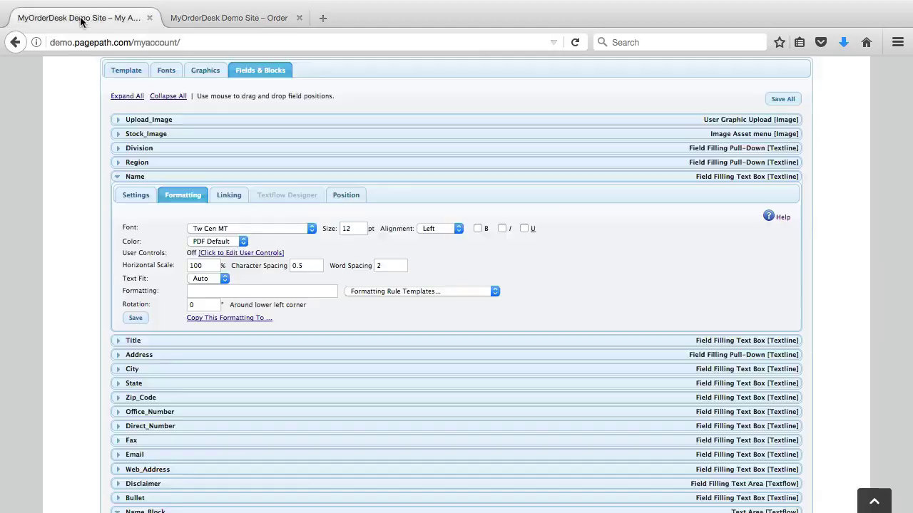
pyautogui.click(304, 265)
pyautogui.press('BackSpace')
pyautogui.press('BackSpace')
pyautogui.press('BackSpace')
pyautogui.write('0')
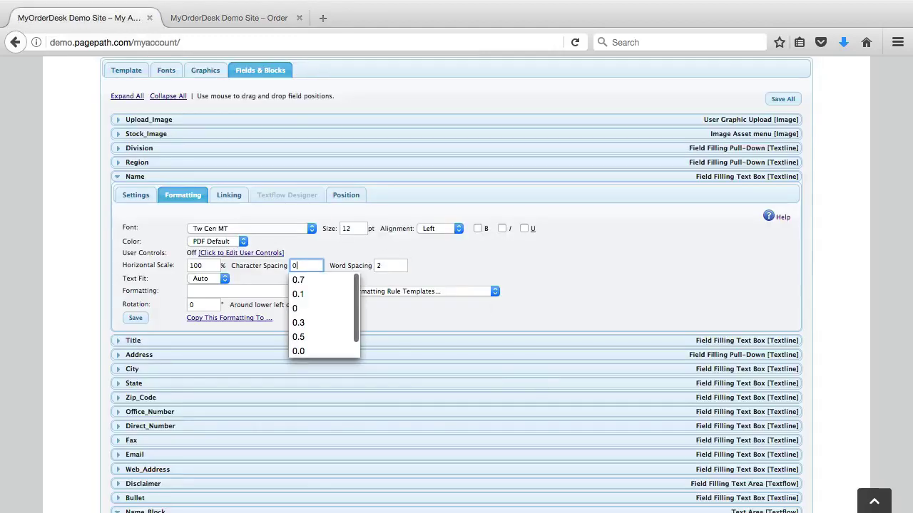
pyautogui.click(134, 321)
pyautogui.click(209, 18)
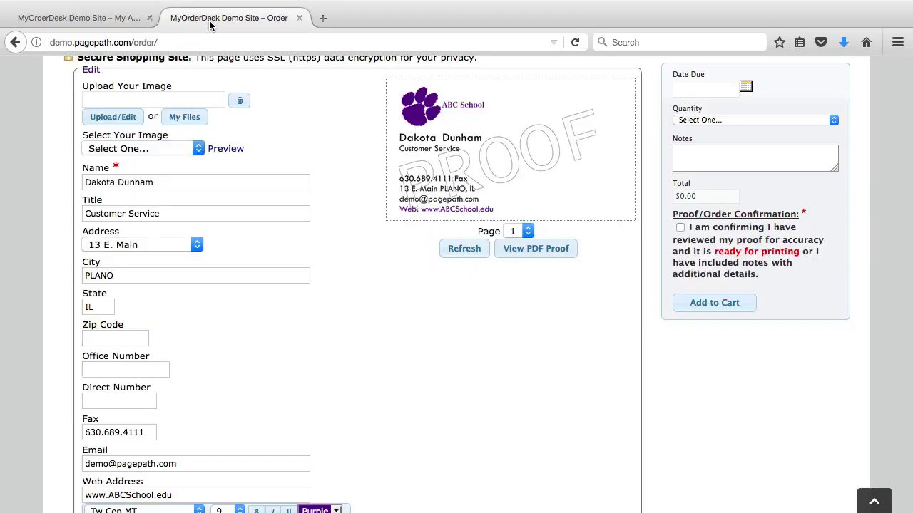
pyautogui.click(464, 249)
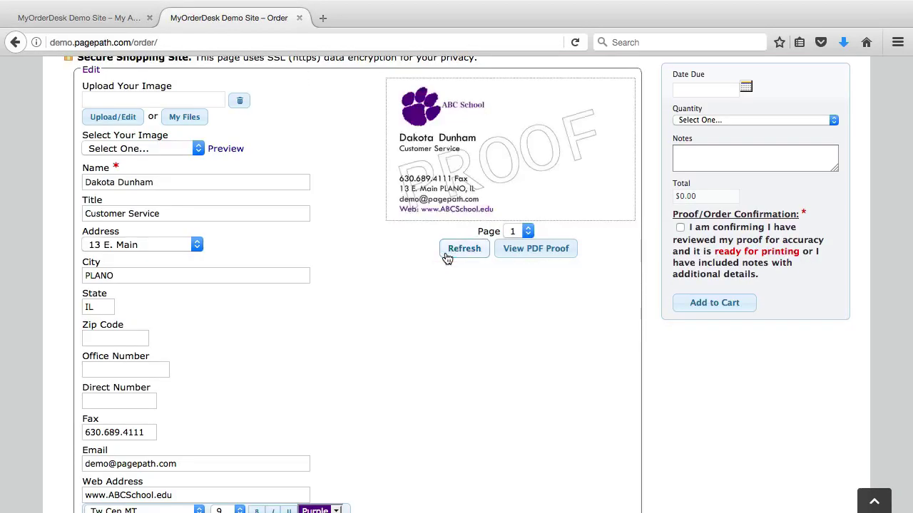
# - Set Name word spacing to 1, save, and refresh the proof
pyautogui.click(84, 19)
pyautogui.doubleClick(380, 263)
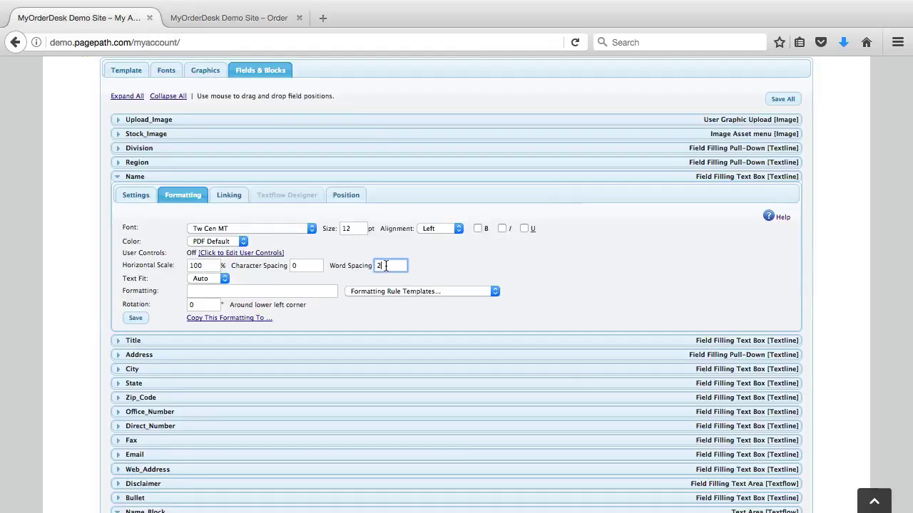
pyautogui.press('BackSpace')
pyautogui.write('1')
pyautogui.click(133, 320)
pyautogui.click(264, 15)
pyautogui.click(444, 246)
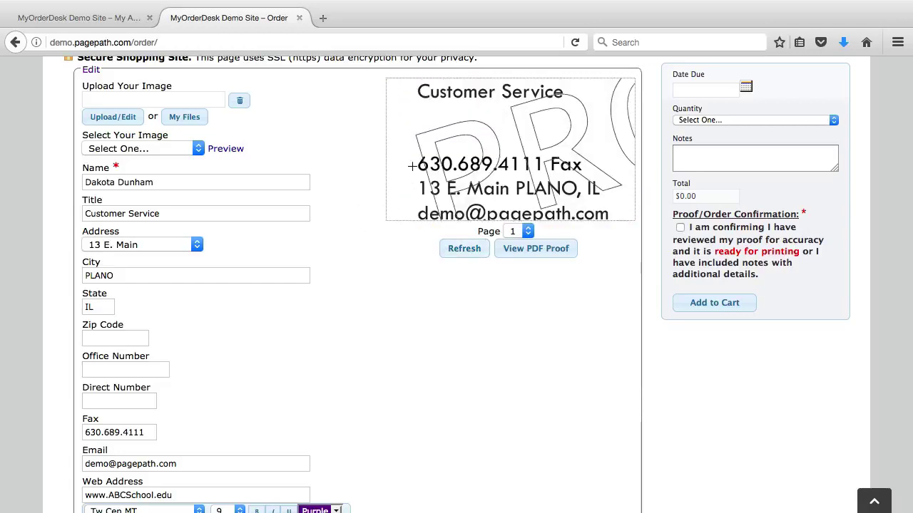
pyautogui.click(83, 24)
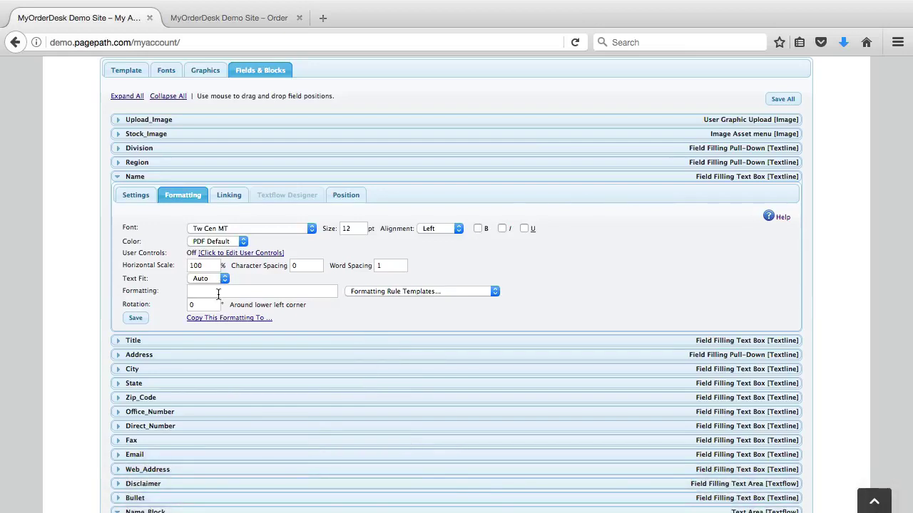
pyautogui.scroll(-2, 218, 293)
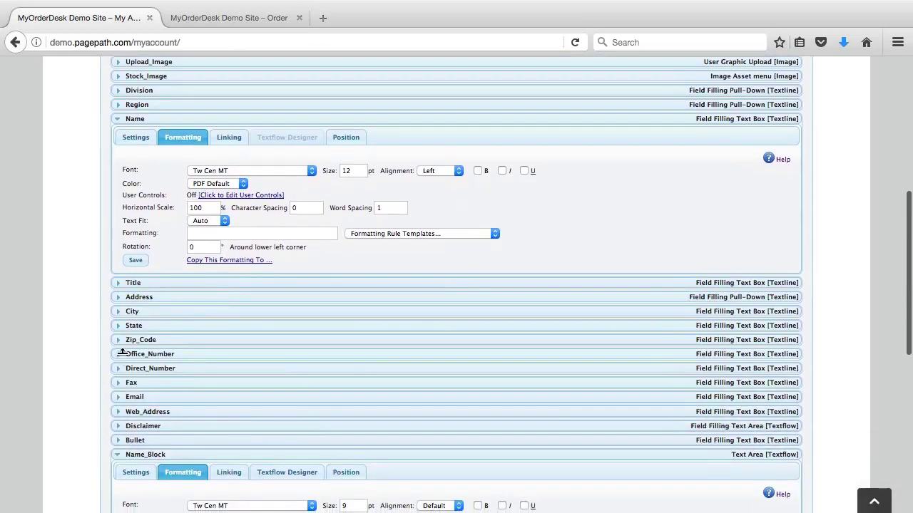
pyautogui.click(116, 354)
pyautogui.click(183, 373)
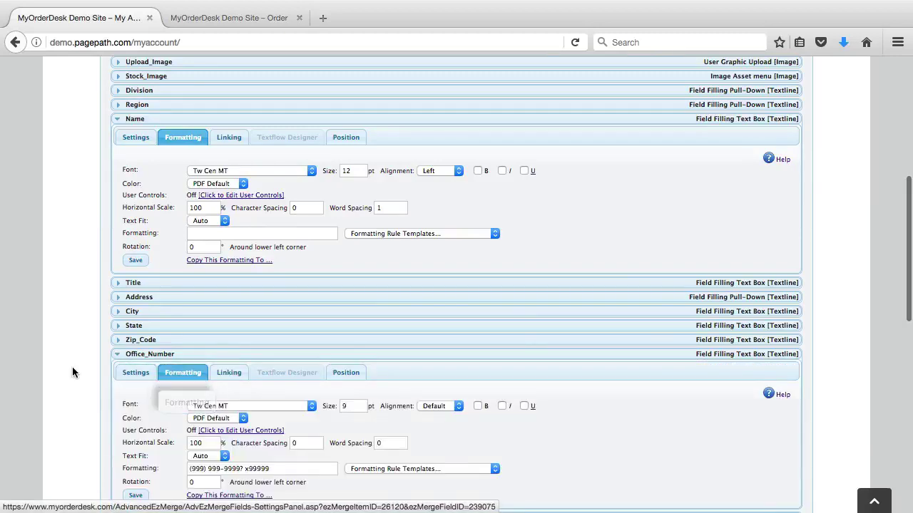
pyautogui.scroll(-2, 72, 368)
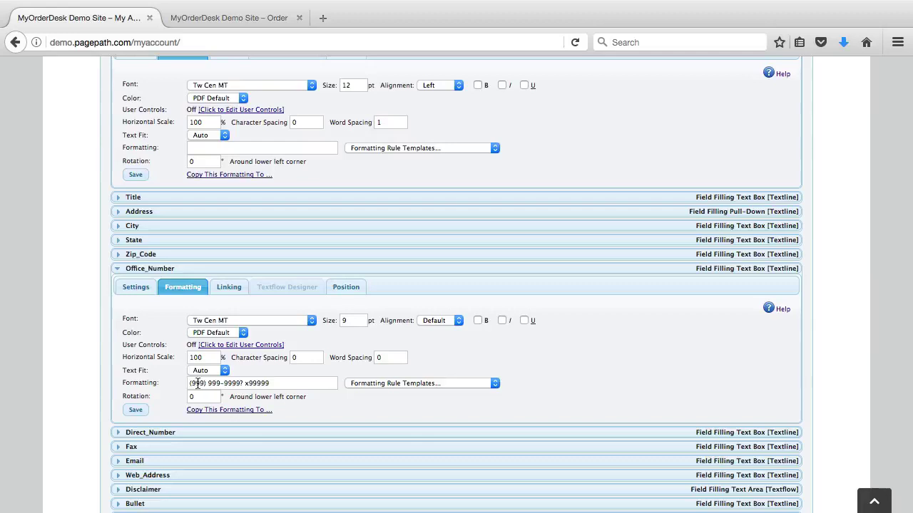
pyautogui.click(214, 383)
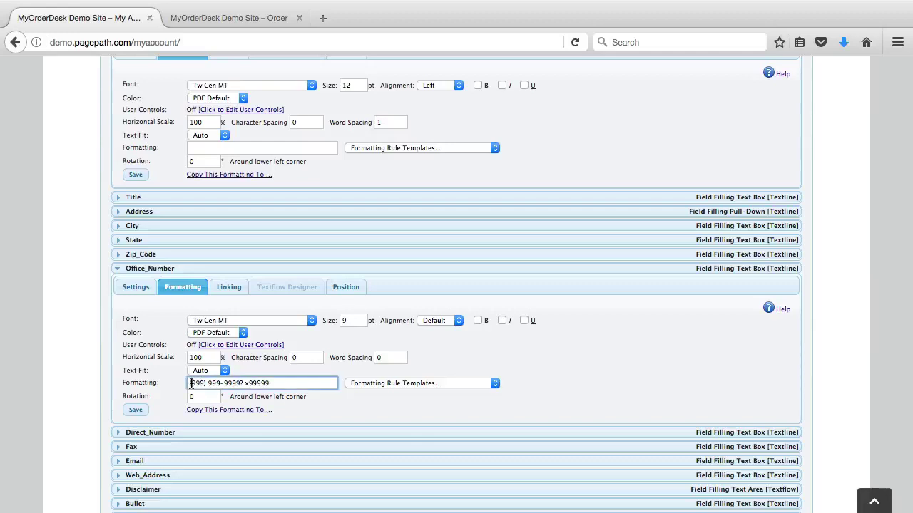
pyautogui.click(227, 383)
pyautogui.click(217, 383)
pyautogui.press('BackSpace')
pyautogui.press('BackSpace')
pyautogui.write(')')
pyautogui.press('BackSpace')
pyautogui.press('BackSpace')
# - Apply the Phone formatting rule template to Office_Number instead of Date, then collapse it
pyautogui.click(368, 381)
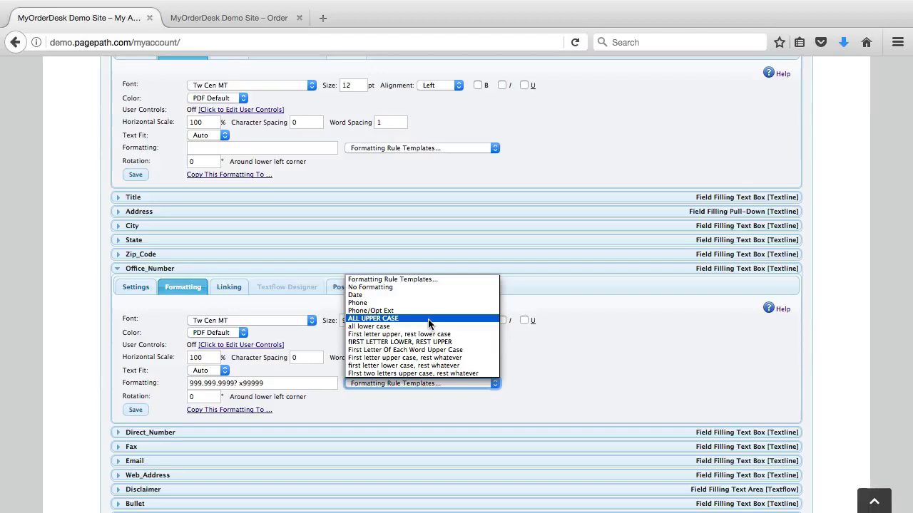
pyautogui.click(407, 294)
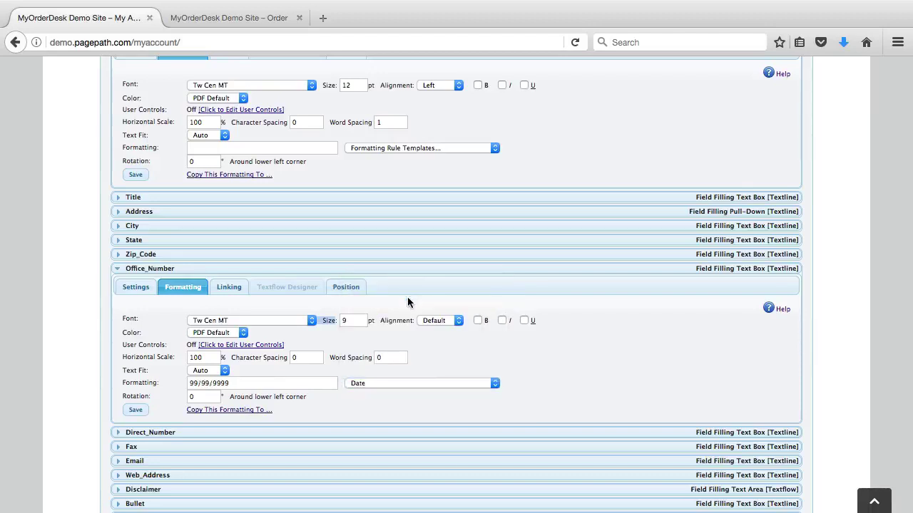
pyautogui.click(362, 384)
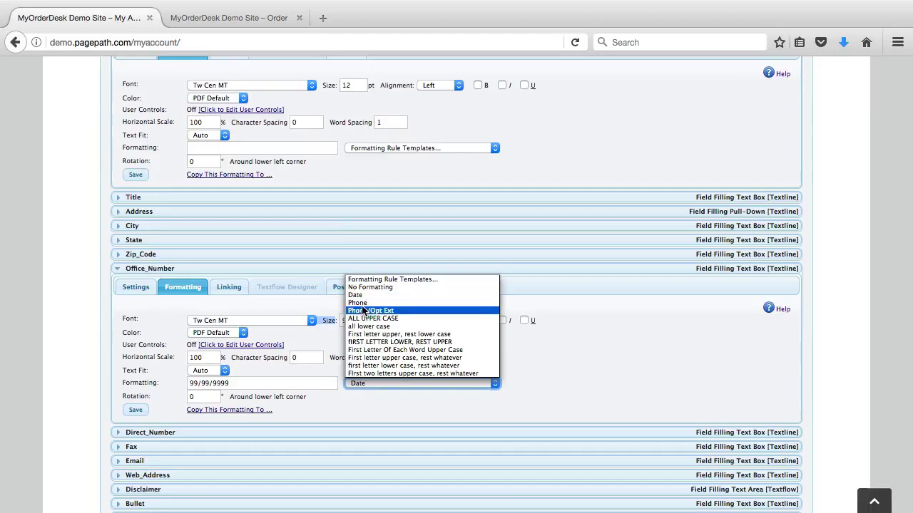
pyautogui.click(362, 304)
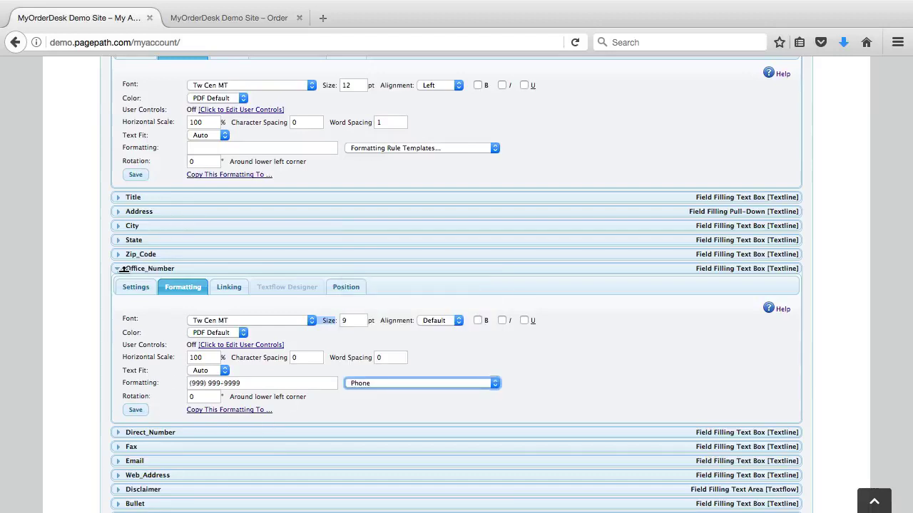
pyautogui.click(122, 269)
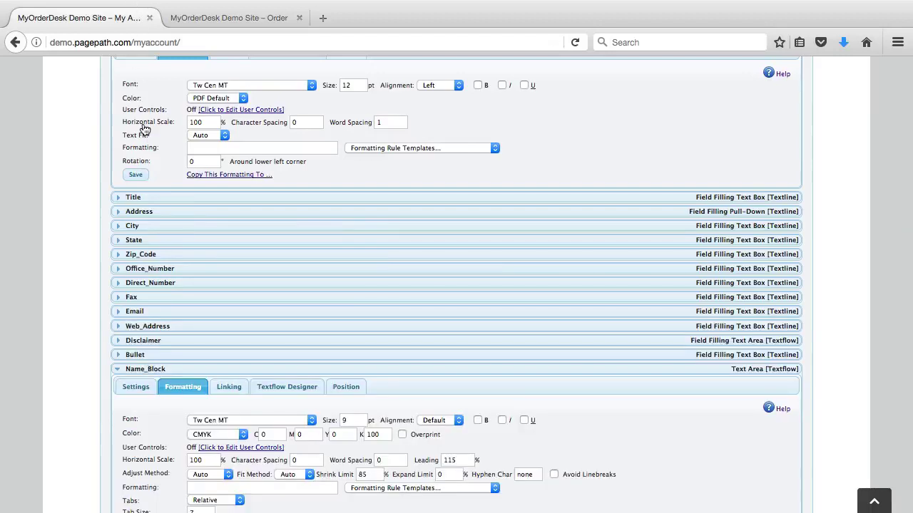
# - Change the Name_Block leading from 115 to 130 percent and save the formatting
pyautogui.scroll(5, 144, 128)
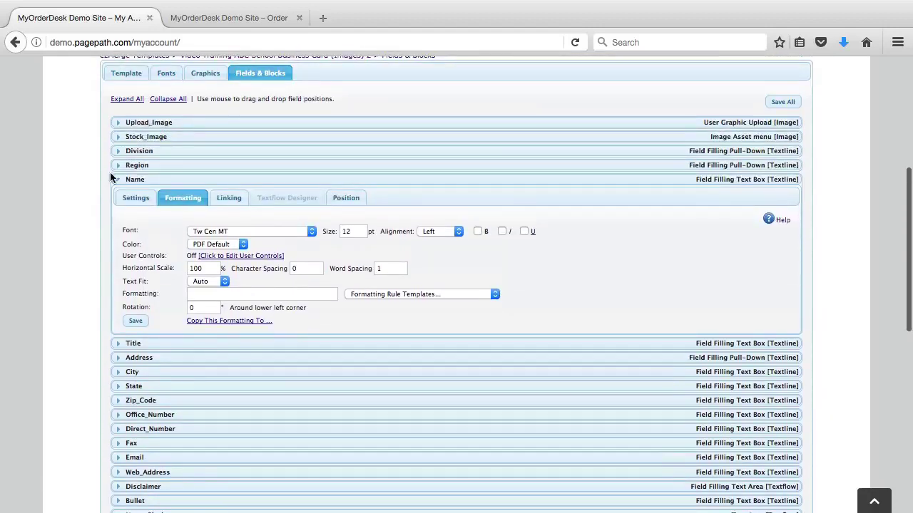
pyautogui.click(112, 179)
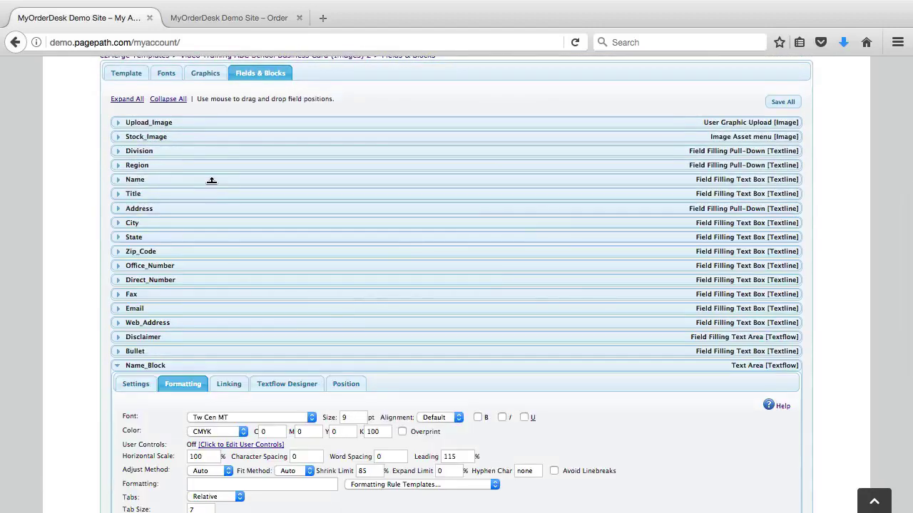
pyautogui.scroll(-9, 210, 180)
pyautogui.scroll(5, 214, 306)
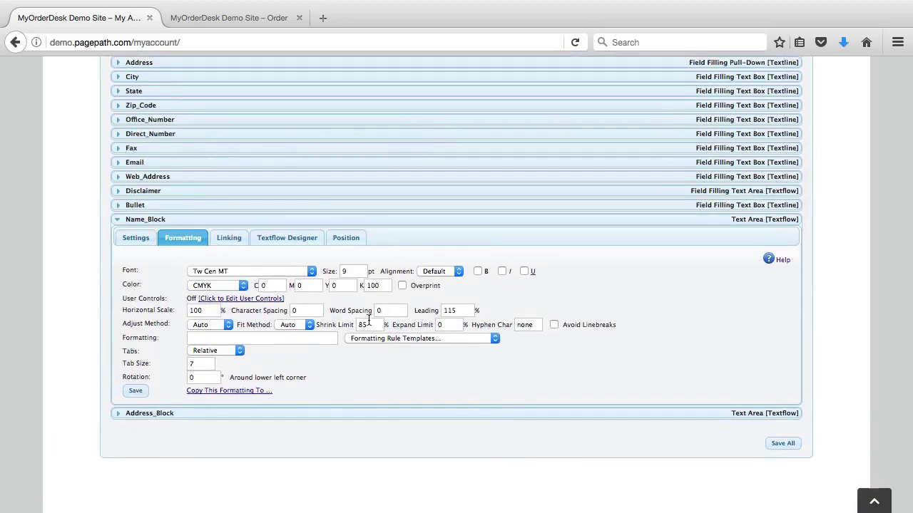
pyautogui.doubleClick(454, 311)
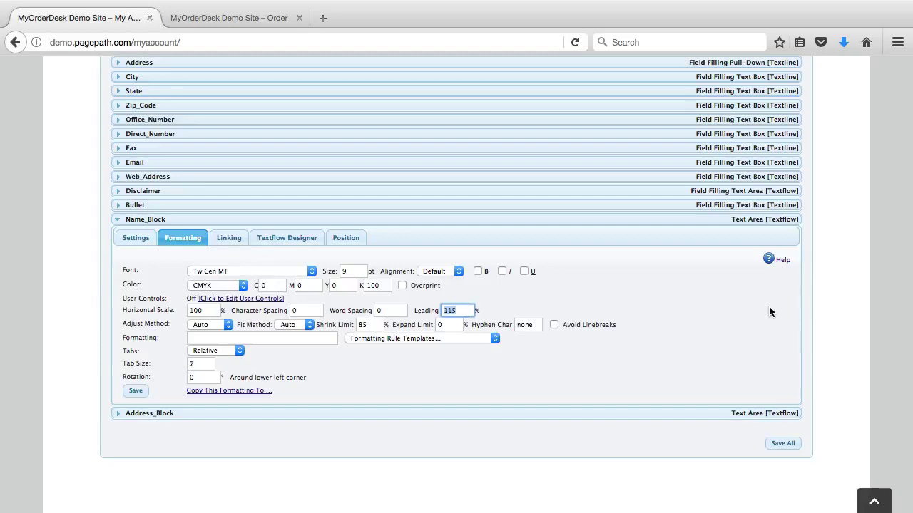
pyautogui.press('BackSpace')
pyautogui.write('130')
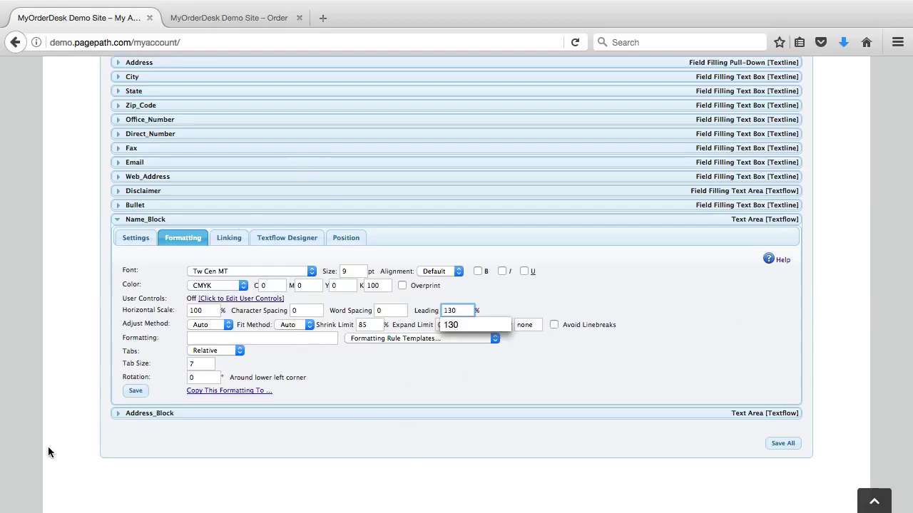
pyautogui.click(135, 391)
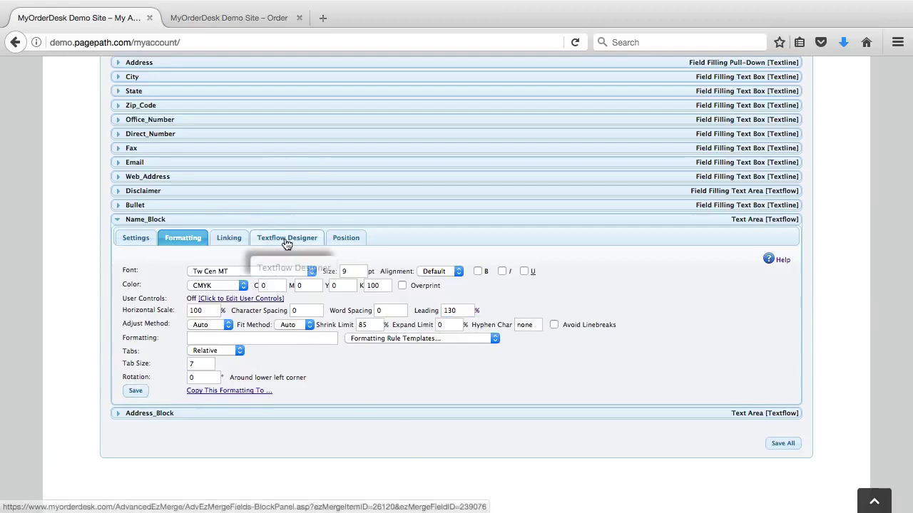
# - Check the Name_Block's {Name} and {Title} text layout, then bring up the order page
pyautogui.click(286, 240)
pyautogui.click(213, 266)
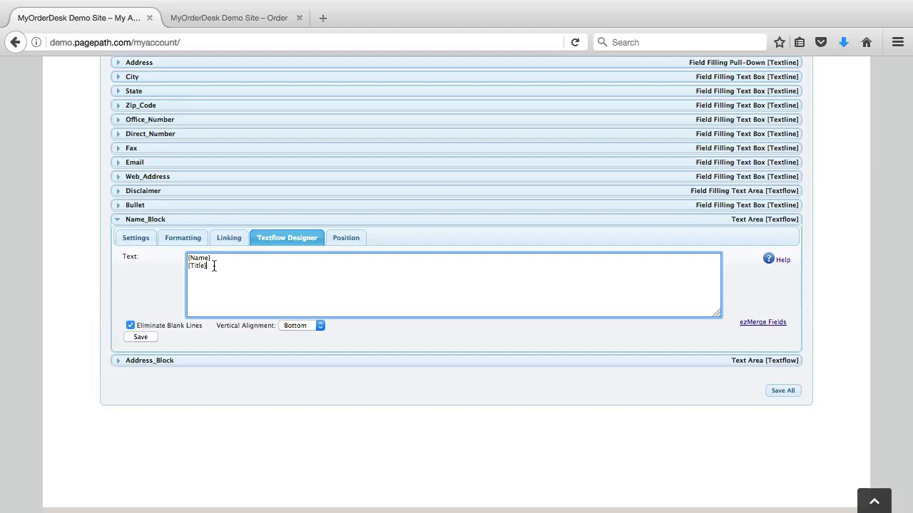
pyautogui.moveTo(214, 264); pyautogui.dragTo(160, 255)
pyautogui.click(142, 236)
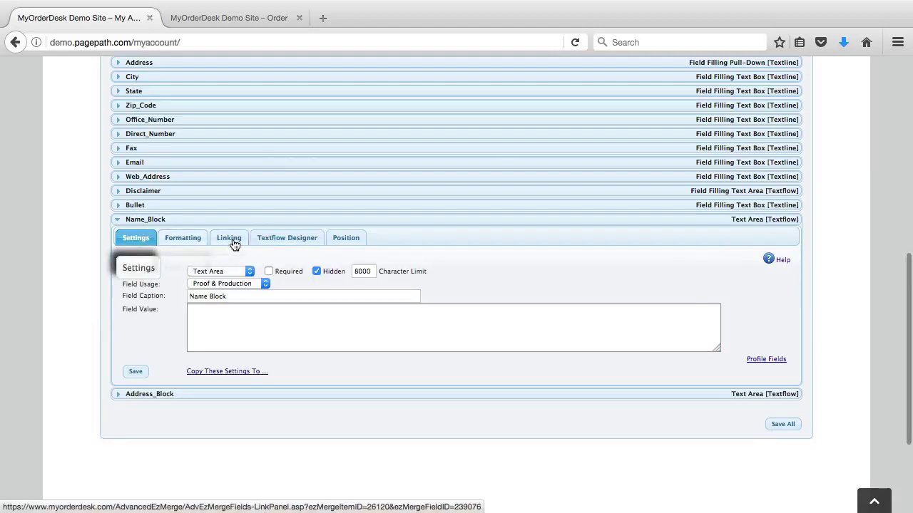
pyautogui.click(183, 238)
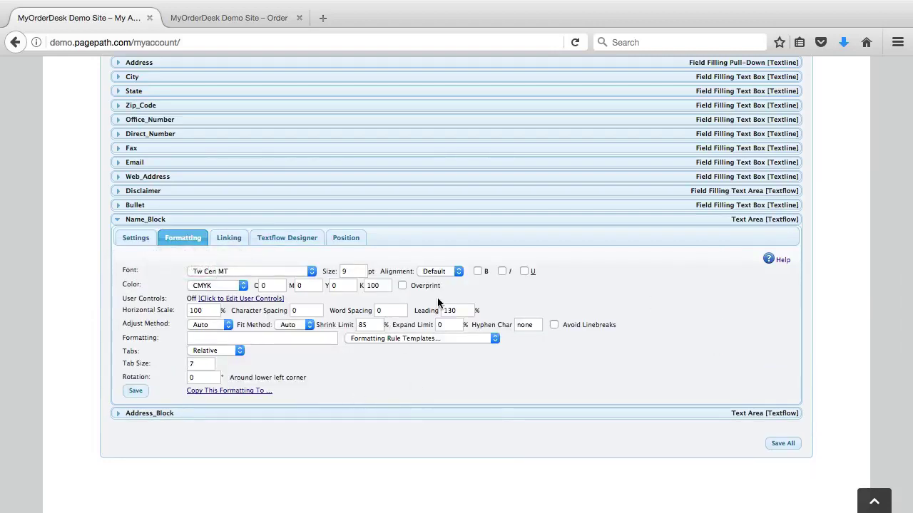
pyautogui.click(240, 23)
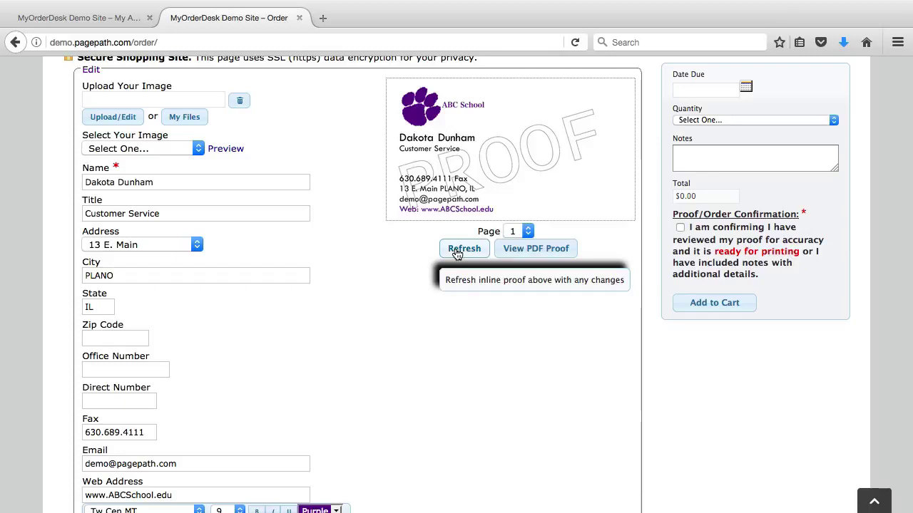
# - Refresh the business card proof and return to the template's field settings page
pyautogui.click(457, 251)
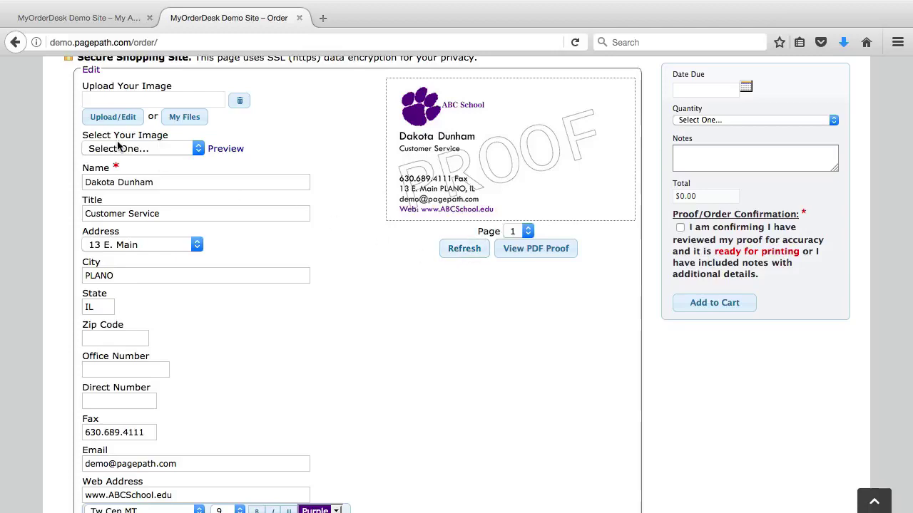
pyautogui.click(73, 19)
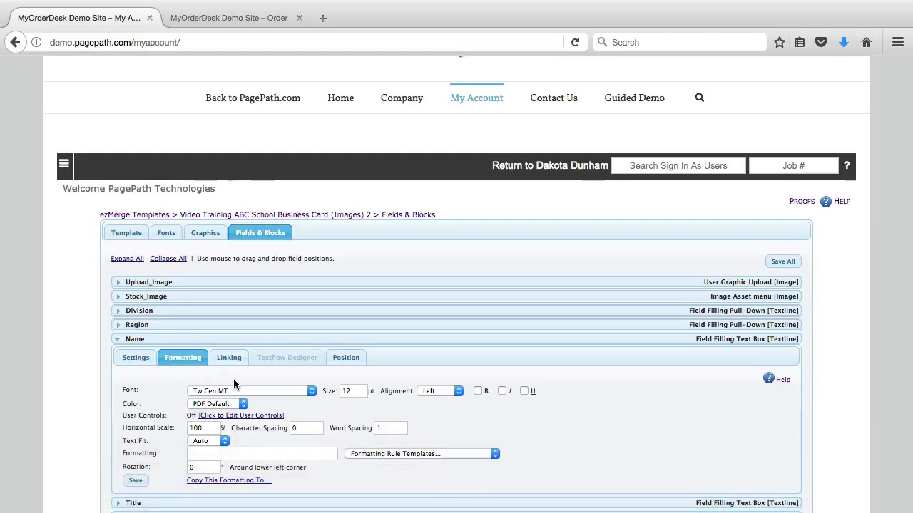
# - Enable user font controls for the Name field and add allowed sizes 15, 16, 17, 28
pyautogui.click(251, 415)
pyautogui.scroll(-5, 226, 405)
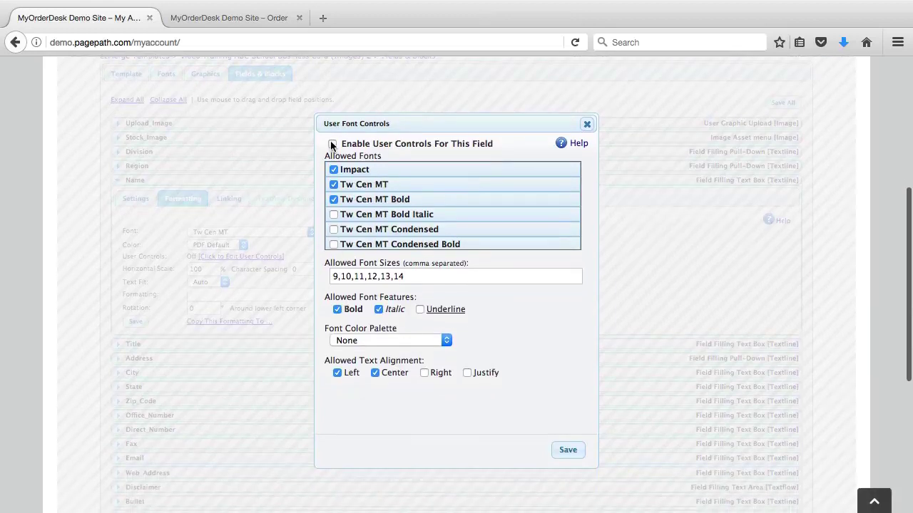
pyautogui.click(332, 145)
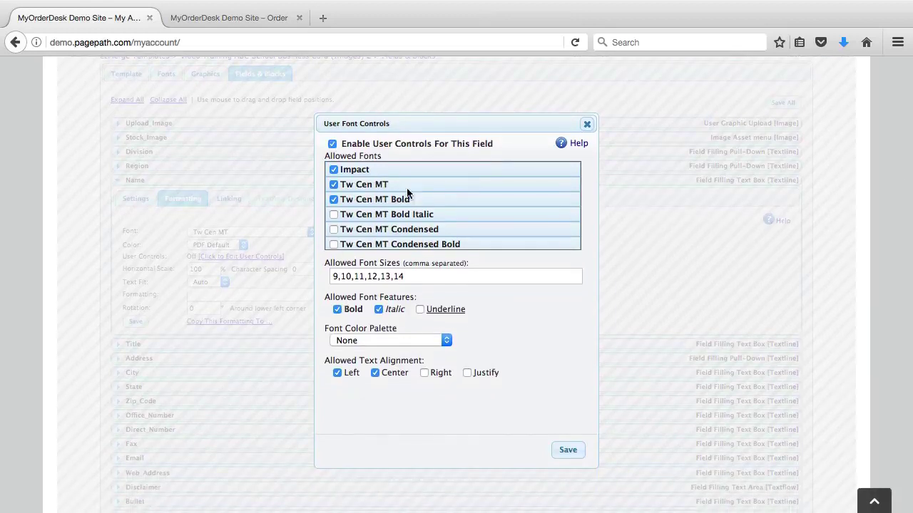
pyautogui.scroll(-2, 417, 227)
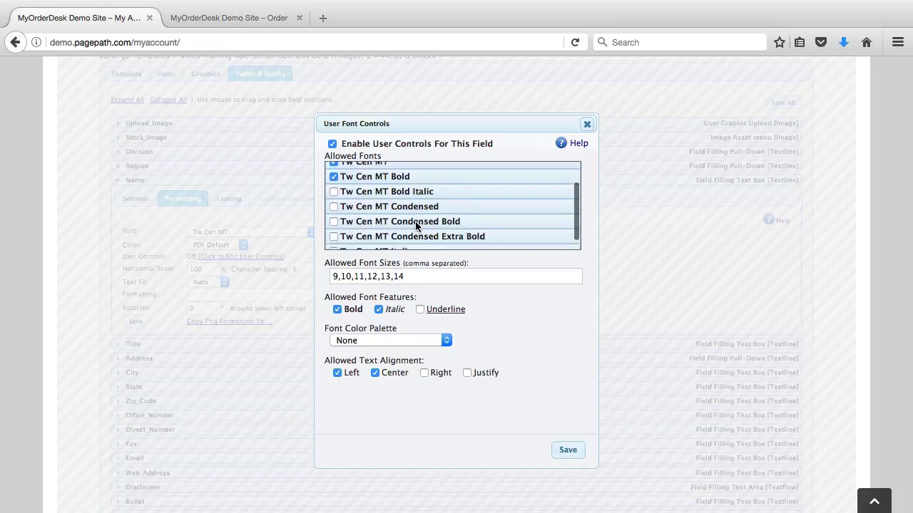
pyautogui.scroll(2, 417, 223)
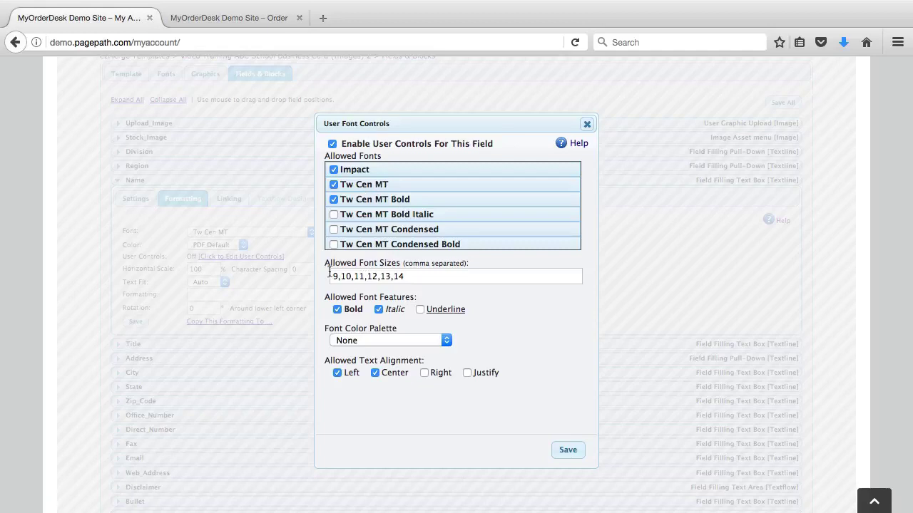
pyautogui.moveTo(335, 278); pyautogui.dragTo(481, 272)
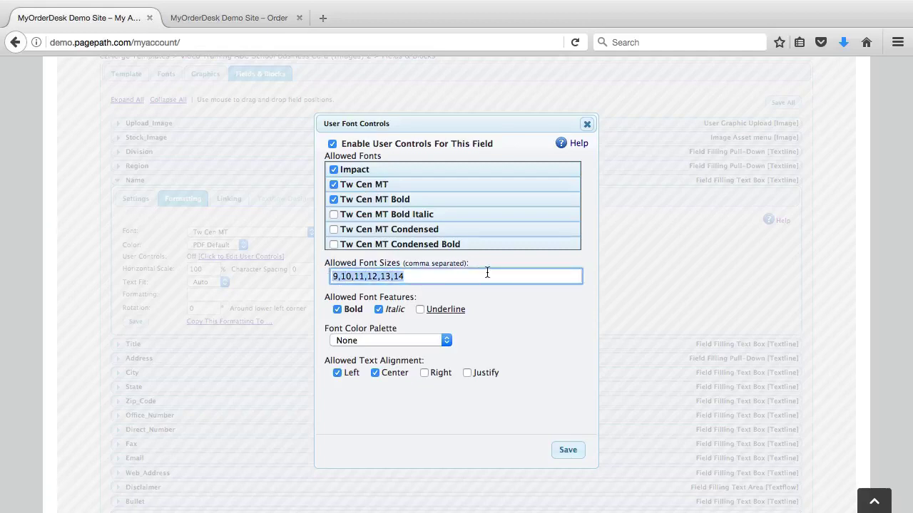
pyautogui.click(487, 273)
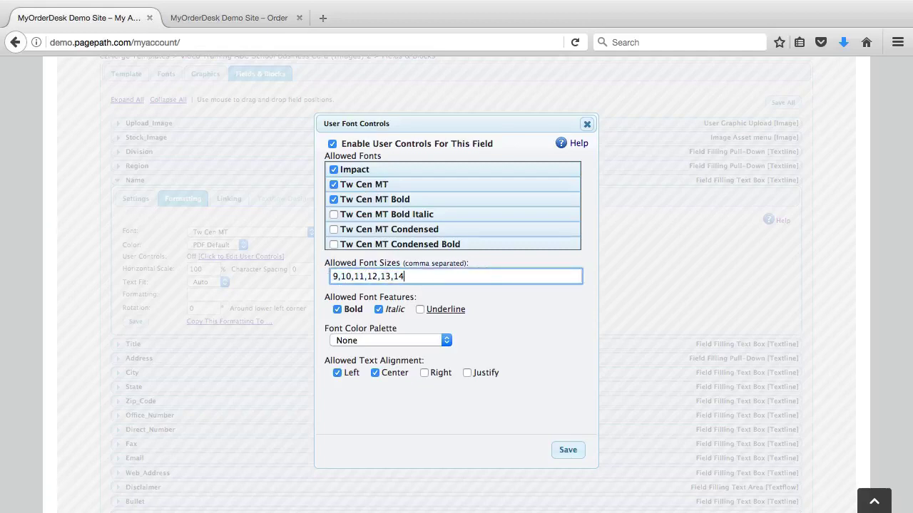
pyautogui.write(',15,16,17,28')
pyautogui.click(551, 322)
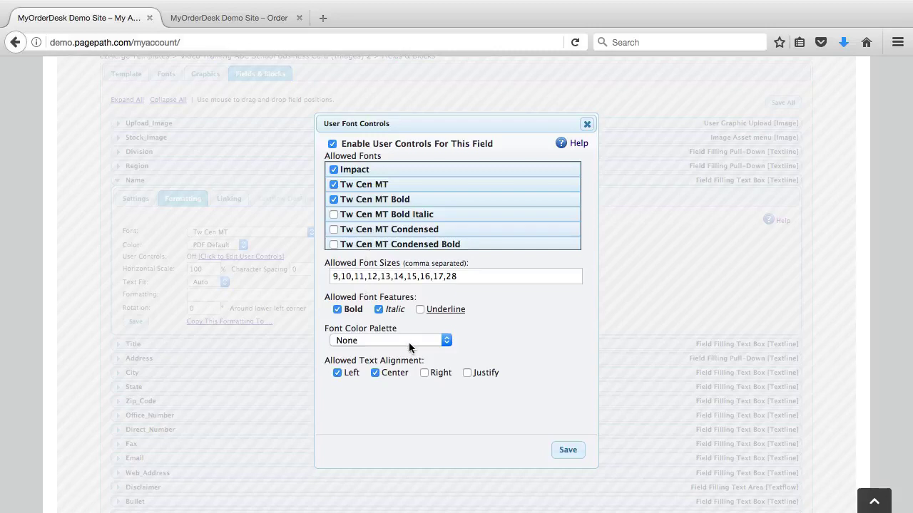
# - Choose the Purple, Red, Blue, Green colour palette and allow Left alignment
pyautogui.click(409, 342)
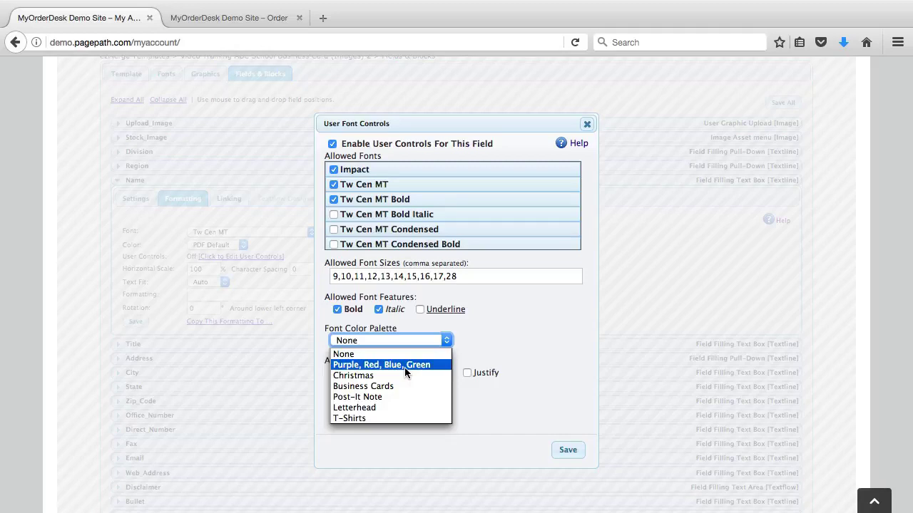
pyautogui.click(404, 365)
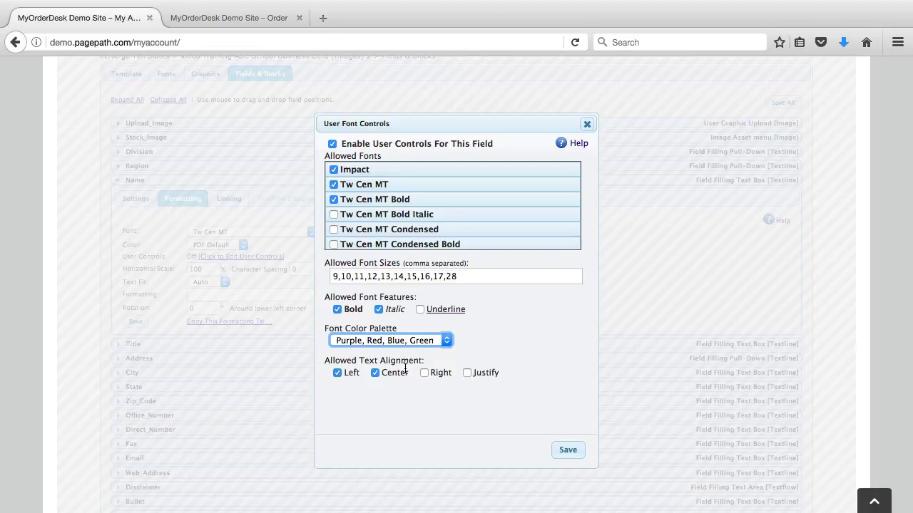
pyautogui.click(368, 405)
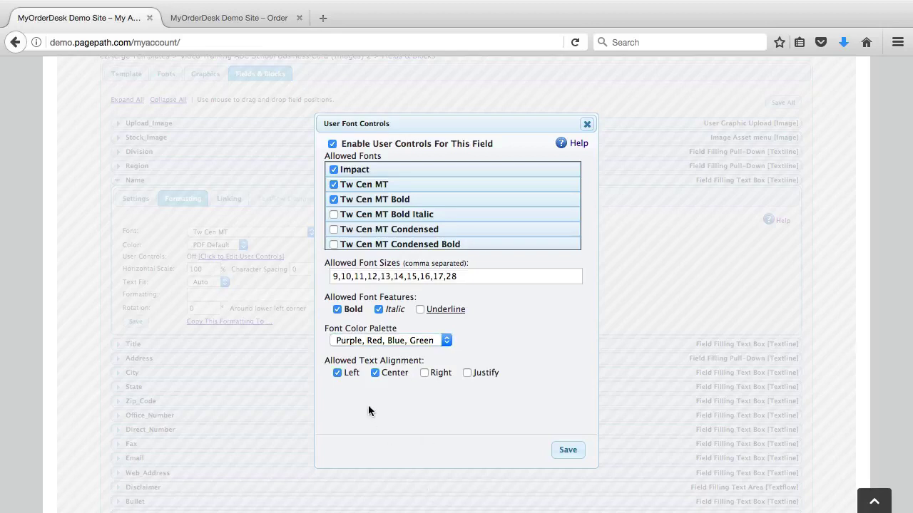
pyautogui.click(336, 372)
# - Save the Name field's user font control settings and return to the order page
pyautogui.click(567, 450)
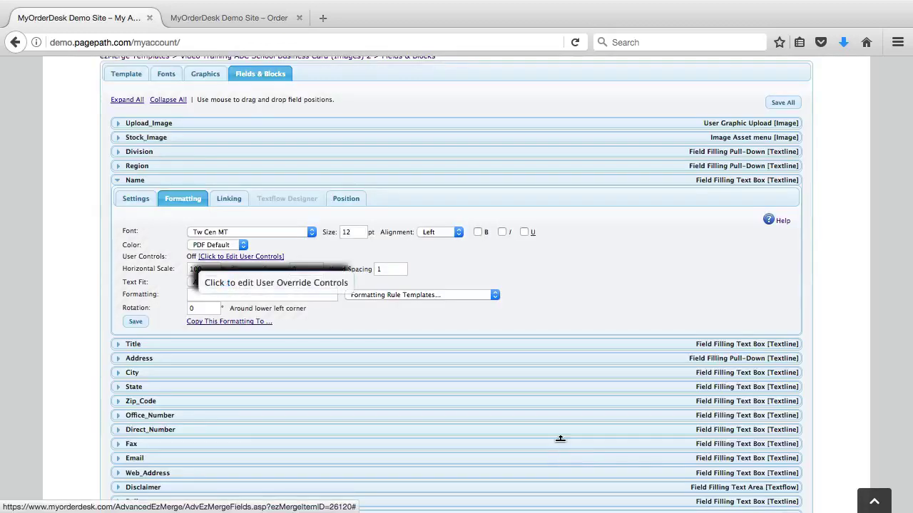
pyautogui.click(227, 18)
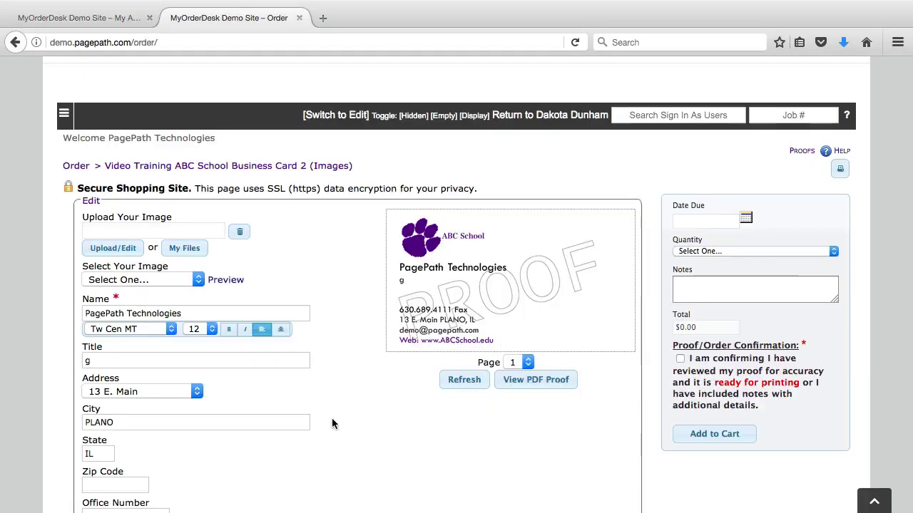
pyautogui.rightClick(333, 424)
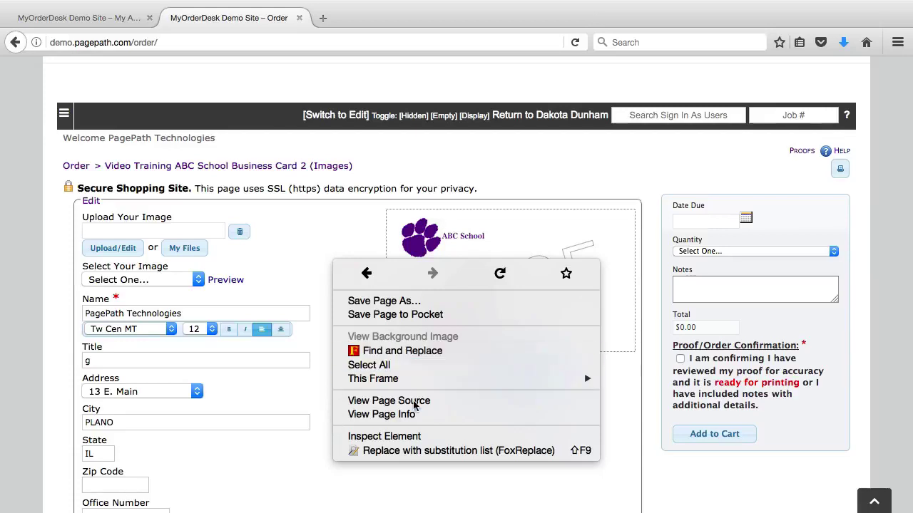
pyautogui.click(208, 308)
# - Make the company name size 11 and bold, trying centred then left alignment
pyautogui.click(128, 329)
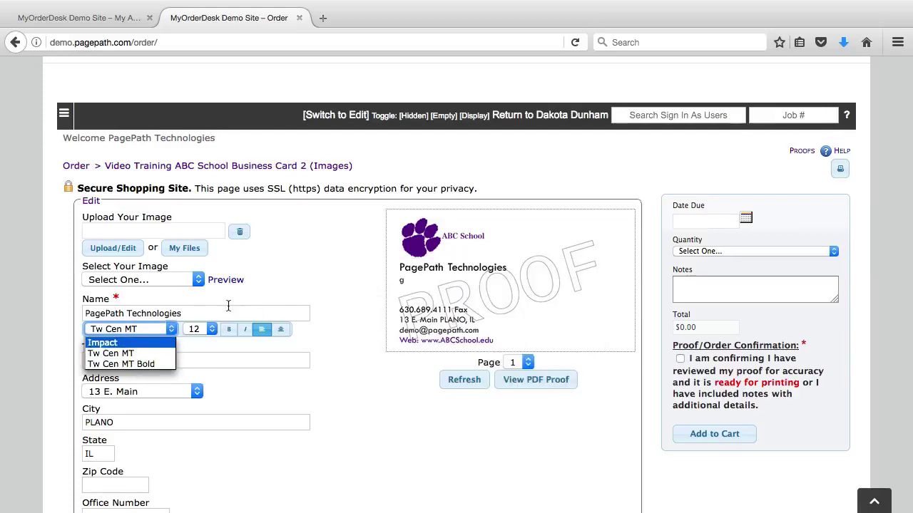
pyautogui.click(213, 332)
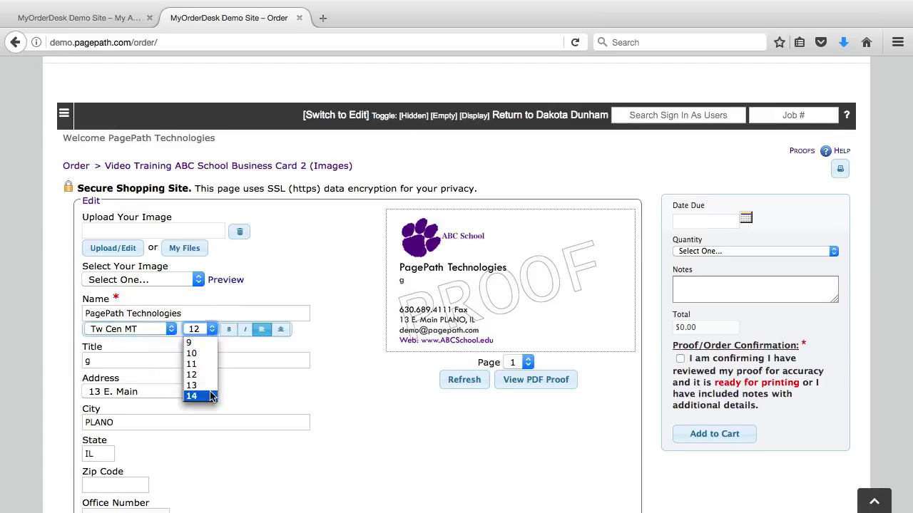
pyautogui.click(202, 364)
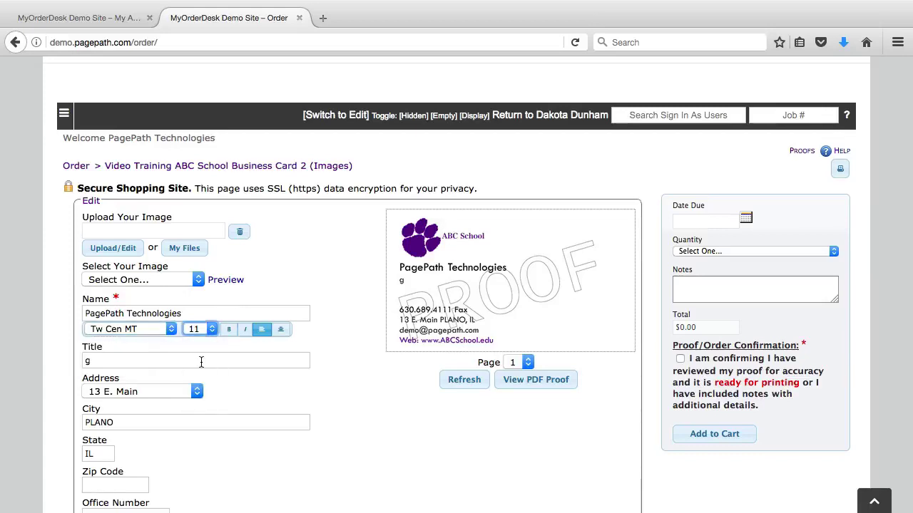
pyautogui.click(228, 331)
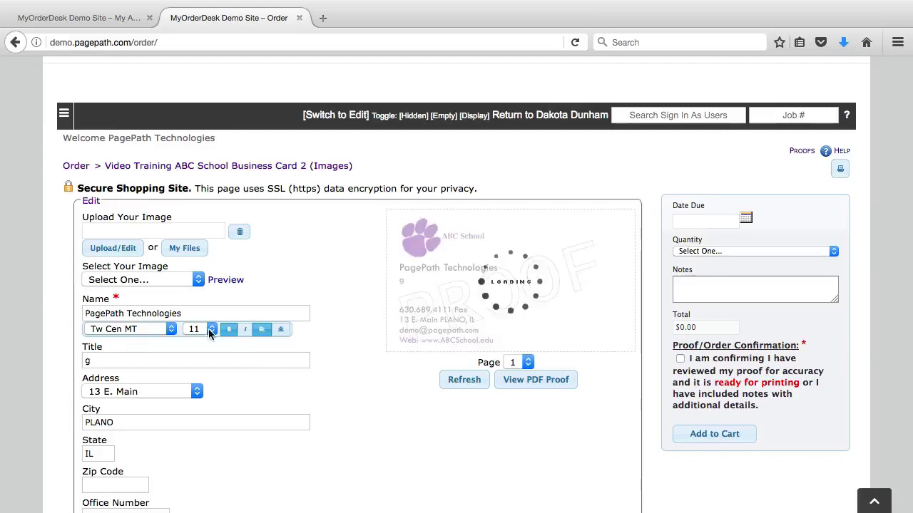
pyautogui.click(280, 331)
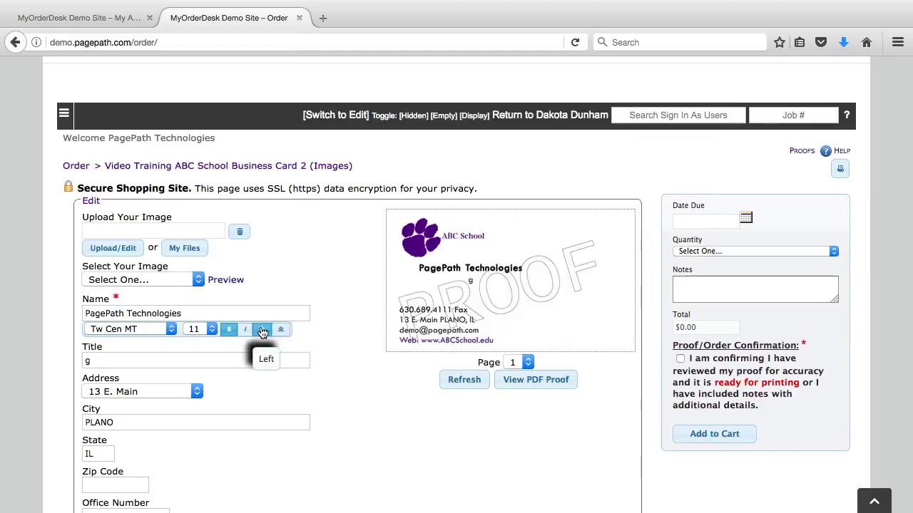
pyautogui.click(258, 330)
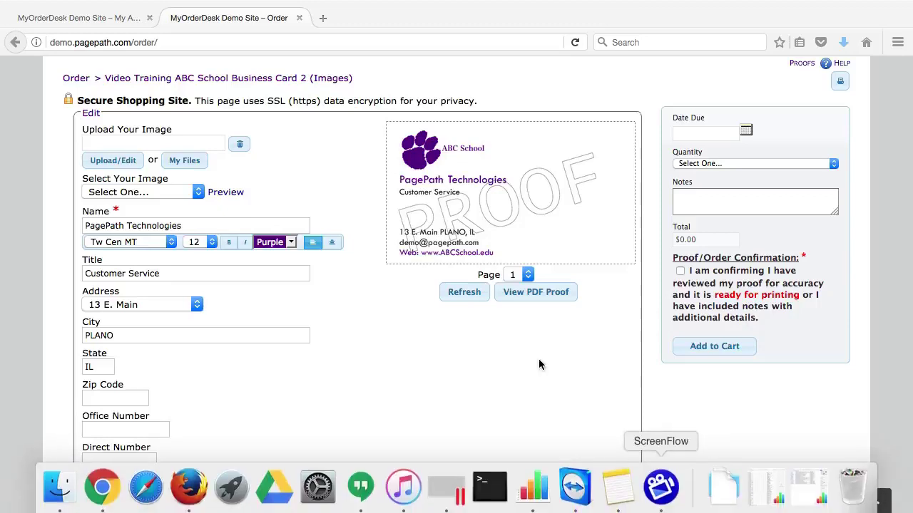
# - Enter a fax number in the order's Fax field and refresh the card proof
pyautogui.scroll(-1, 369, 426)
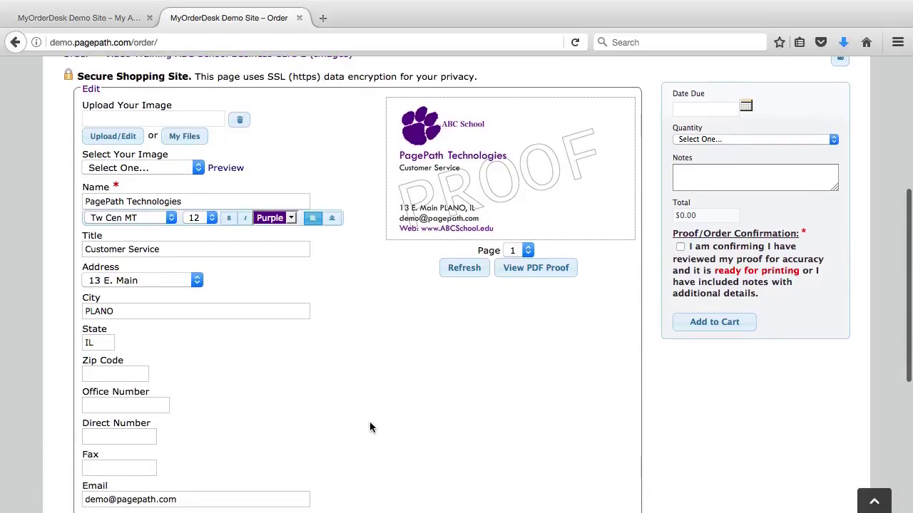
pyautogui.click(100, 466)
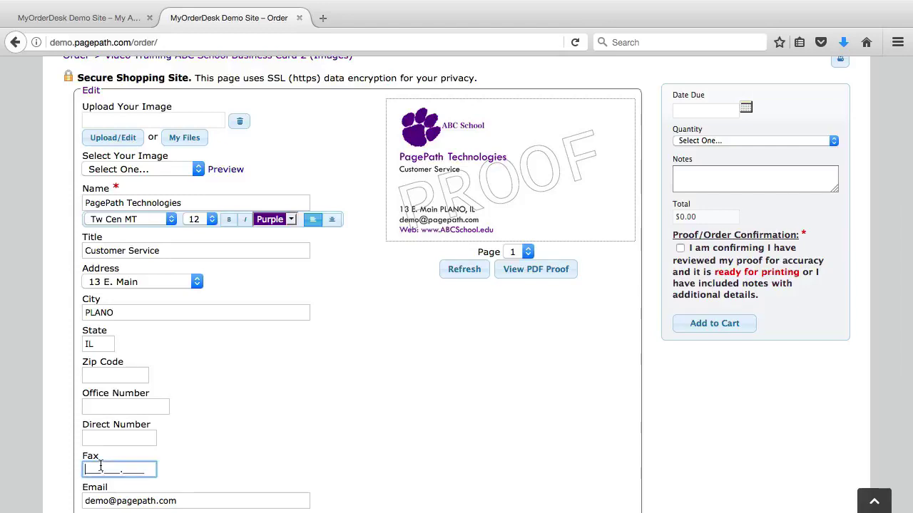
pyautogui.click(451, 277)
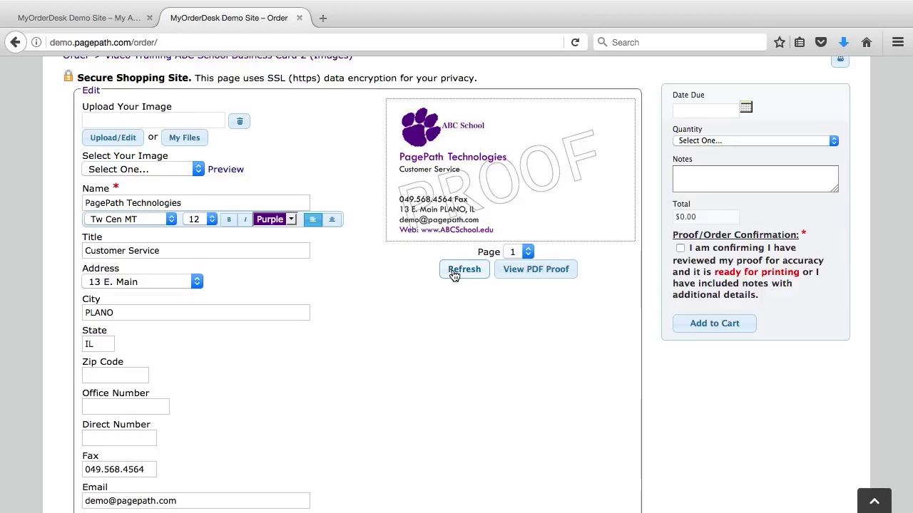
pyautogui.click(57, 22)
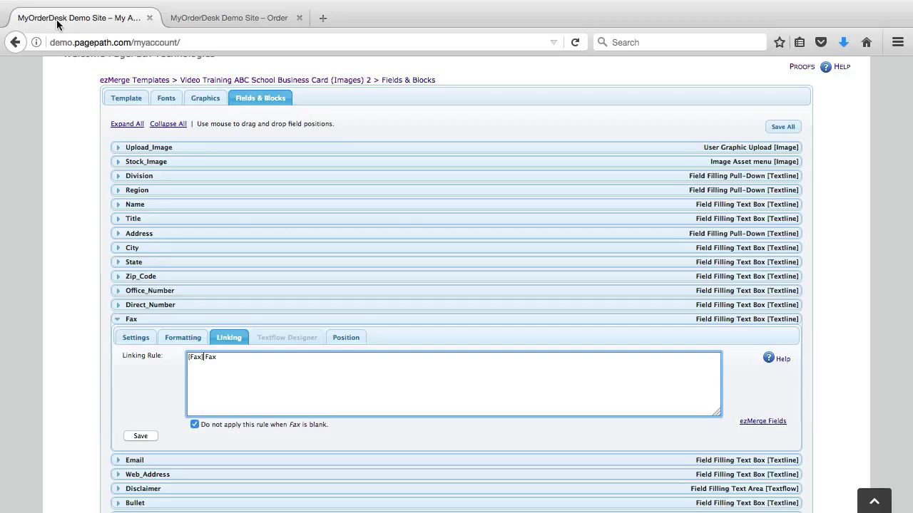
# - Open the Fax field's linking rule and select its {Fax} Fax text
pyautogui.click(105, 407)
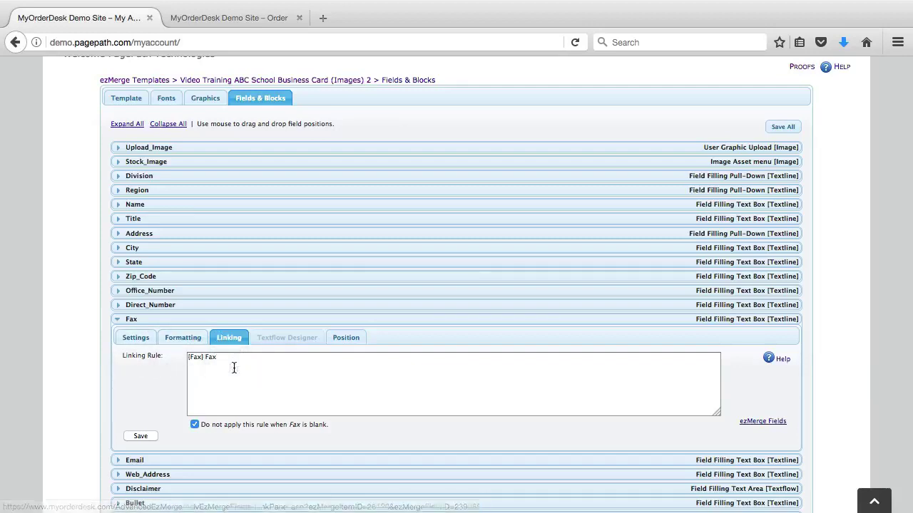
pyautogui.moveTo(204, 360); pyautogui.dragTo(179, 359)
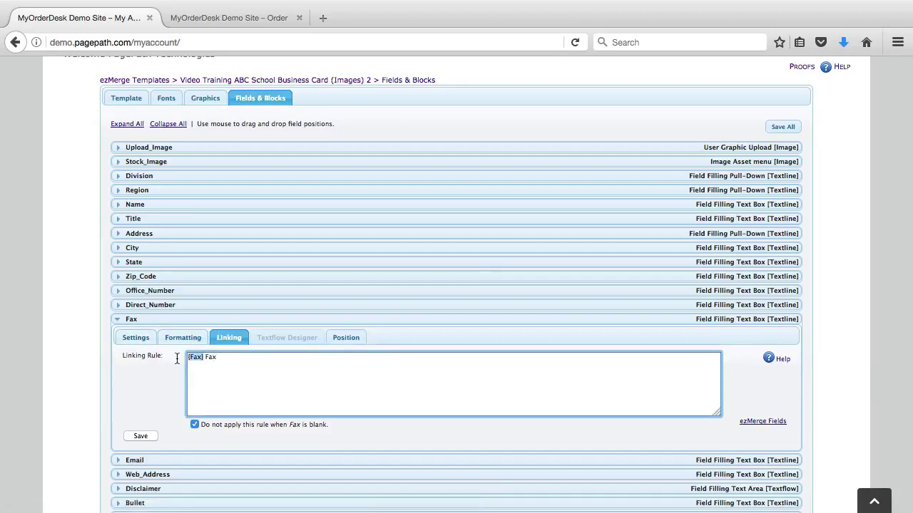
pyautogui.click(244, 365)
pyautogui.doubleClick(204, 359)
pyautogui.click(290, 380)
pyautogui.moveTo(219, 359); pyautogui.dragTo(165, 358)
pyautogui.click(286, 374)
pyautogui.moveTo(219, 358); pyautogui.dragTo(206, 359)
# - Delete the remaining Fax text from the linking rule and save it empty
pyautogui.click(184, 339)
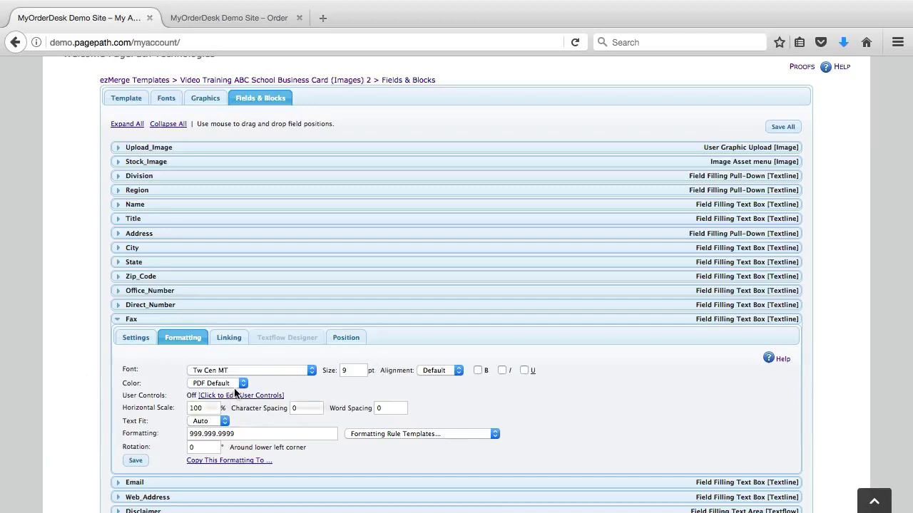
pyautogui.click(229, 338)
pyautogui.doubleClick(208, 358)
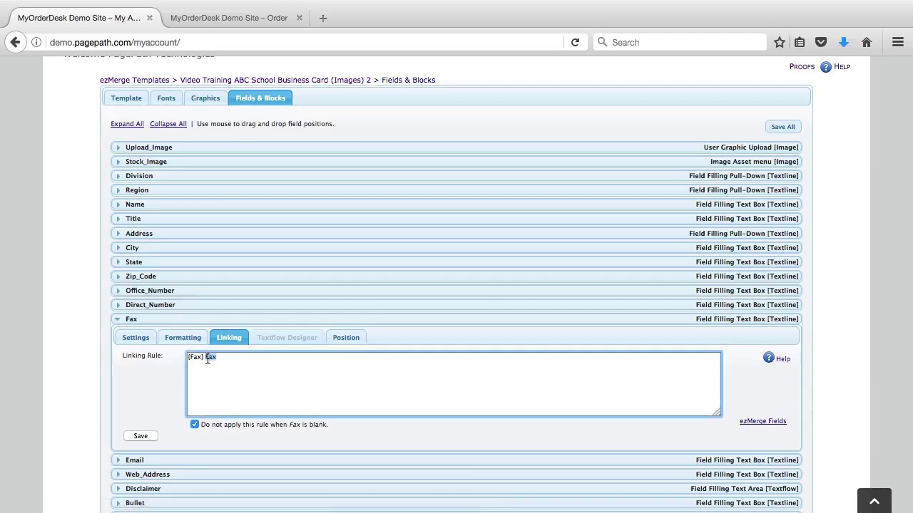
pyautogui.press('BackSpace')
pyautogui.click(146, 438)
# - Add the label Fax after {Fax} in Address_Block's text and save it
pyautogui.scroll(-4, 147, 439)
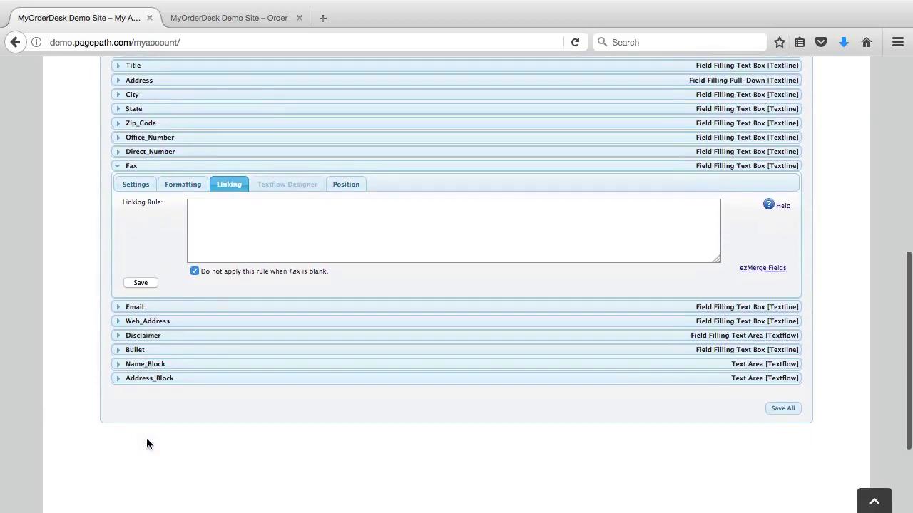
pyautogui.click(118, 370)
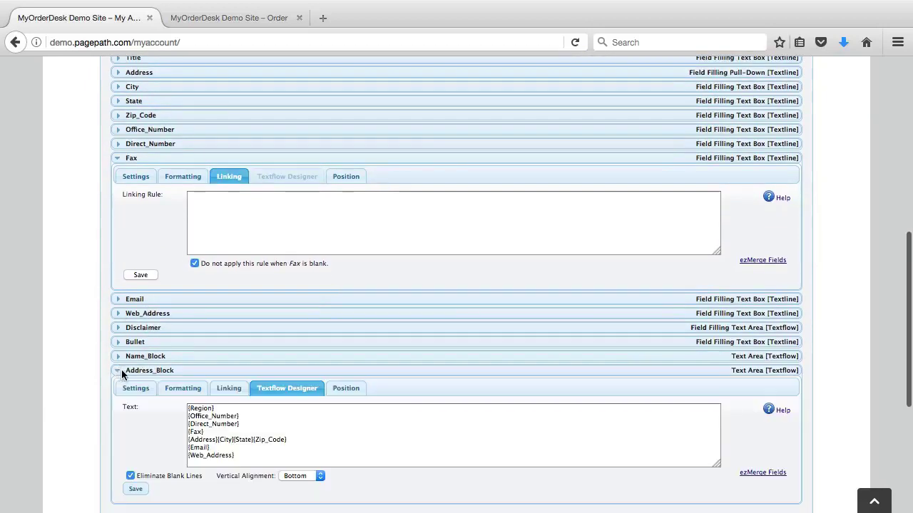
pyautogui.click(188, 432)
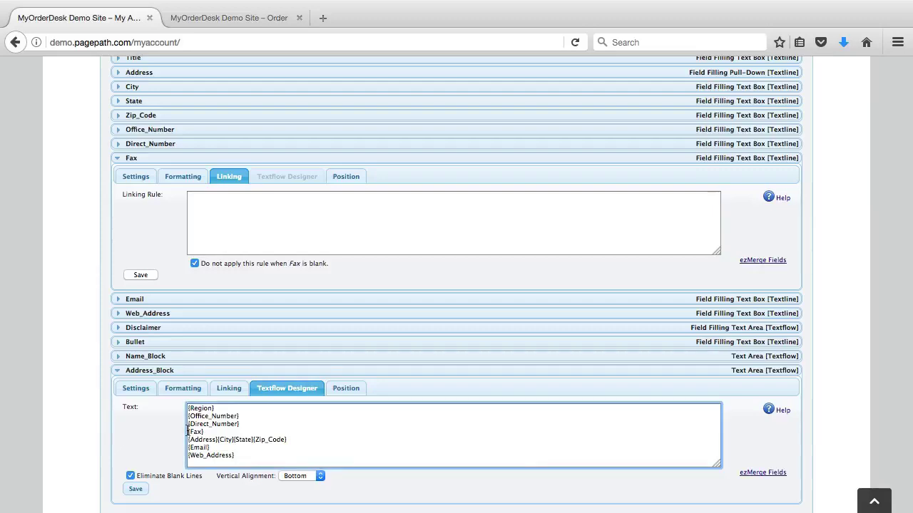
pyautogui.write('Fax')
pyautogui.press('BackSpace')
pyautogui.press('BackSpace')
pyautogui.press('BackSpace')
pyautogui.press('BackSpace')
pyautogui.press('Return')
pyautogui.click(135, 489)
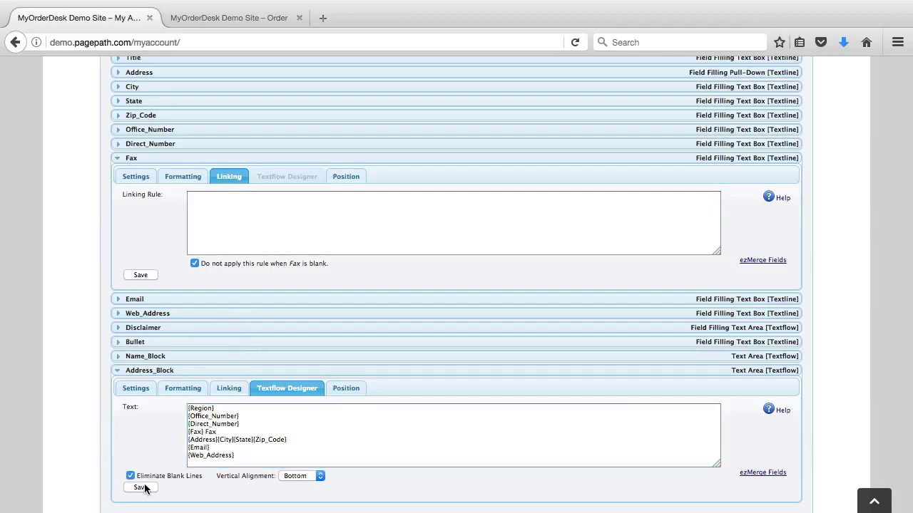
# - Compare Address_Block's formatting and text views, then select the Fax label after {Fax}
pyautogui.click(175, 394)
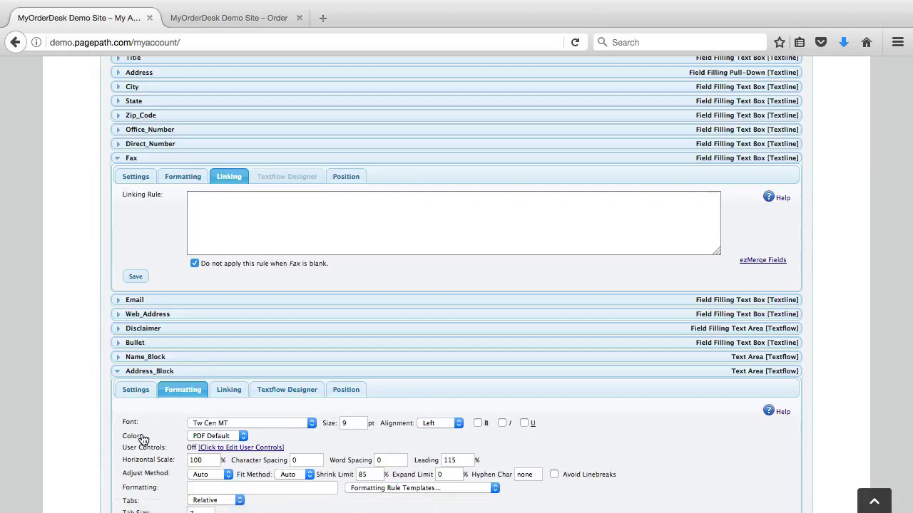
pyautogui.click(286, 390)
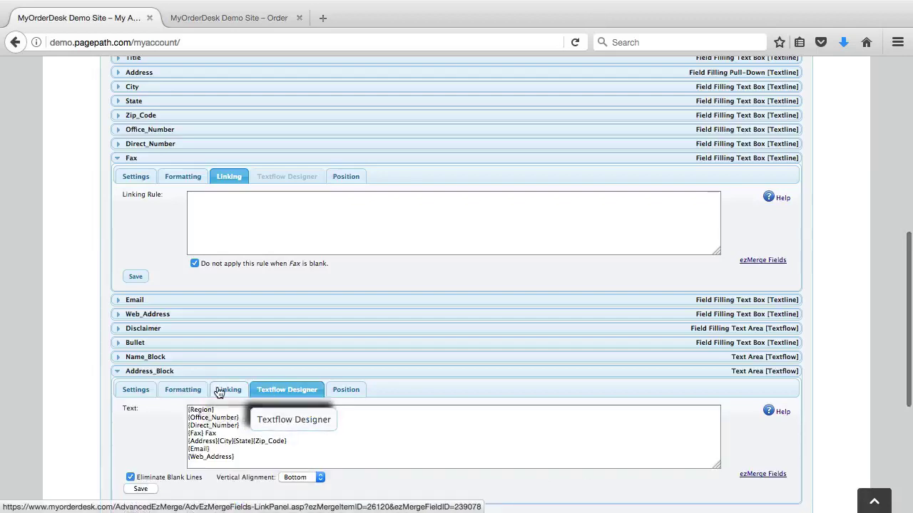
pyautogui.click(182, 390)
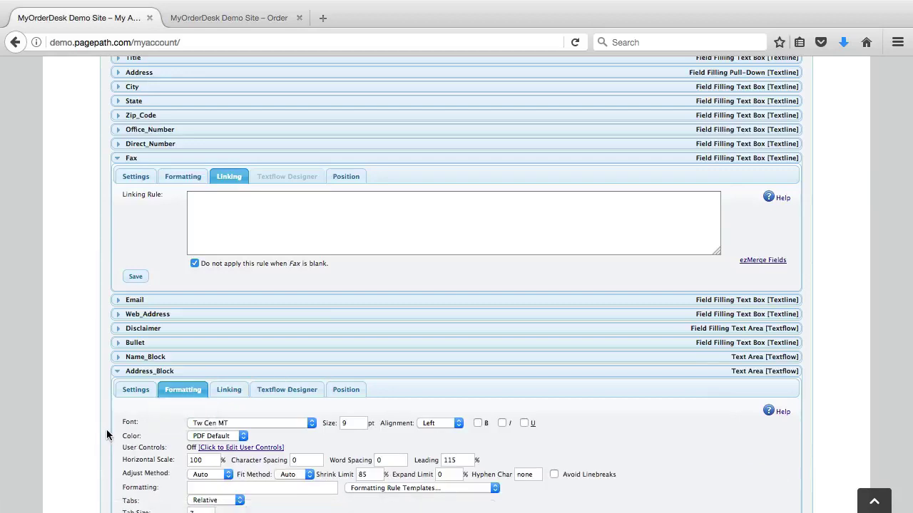
pyautogui.scroll(-1, 105, 433)
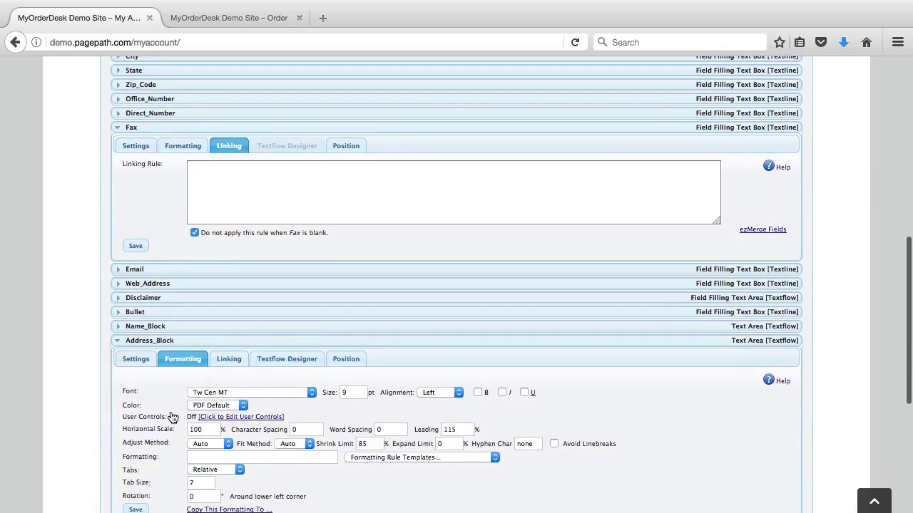
pyautogui.click(284, 361)
pyautogui.moveTo(231, 402); pyautogui.dragTo(206, 403)
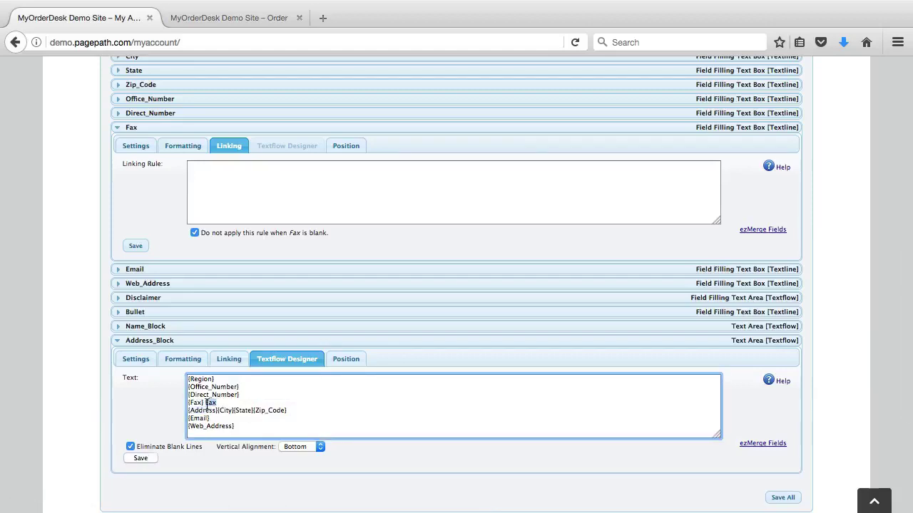
# - Format the Fax label in Tw Cen MT Bold with RGB colour 0, 0, 100
pyautogui.click(180, 359)
pyautogui.click(247, 391)
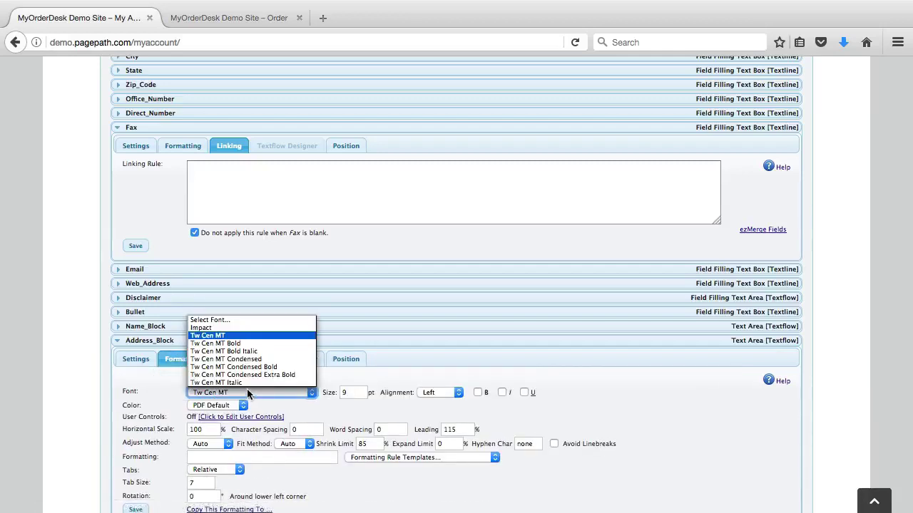
pyautogui.click(215, 343)
pyautogui.click(218, 405)
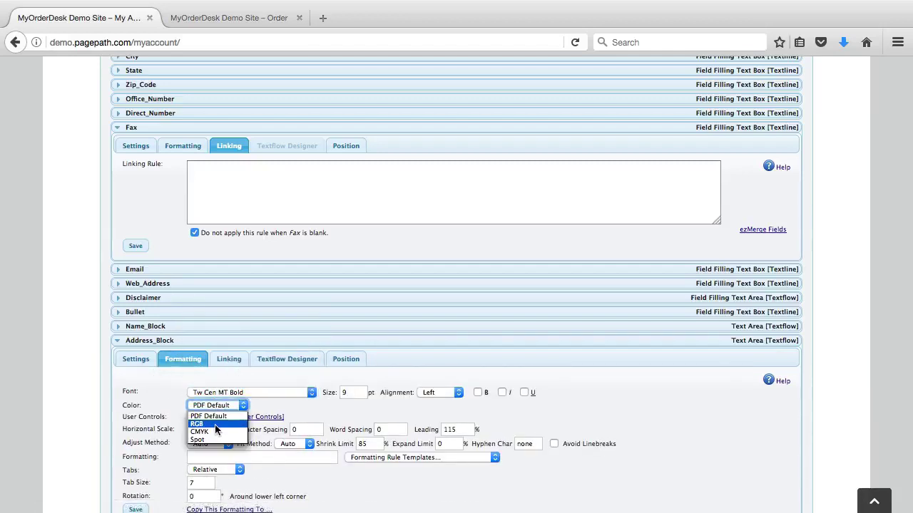
pyautogui.click(214, 425)
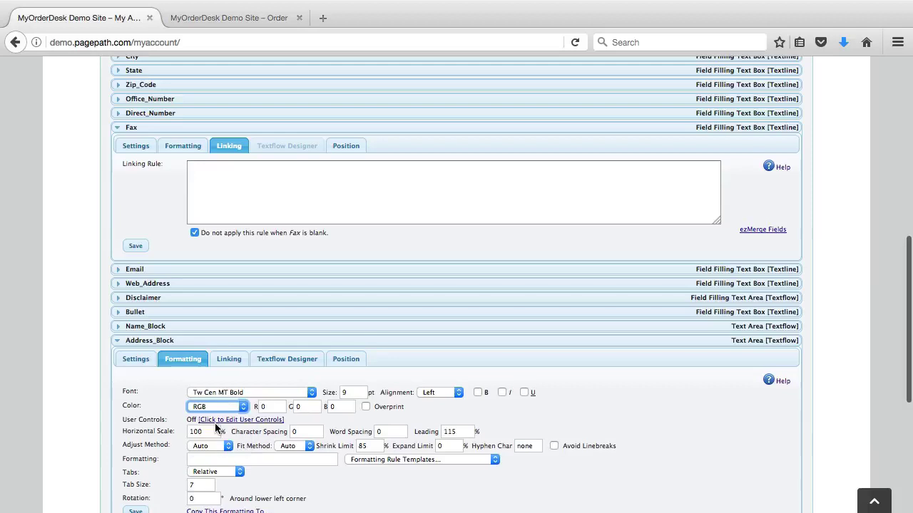
pyautogui.doubleClick(339, 402)
pyautogui.write('100')
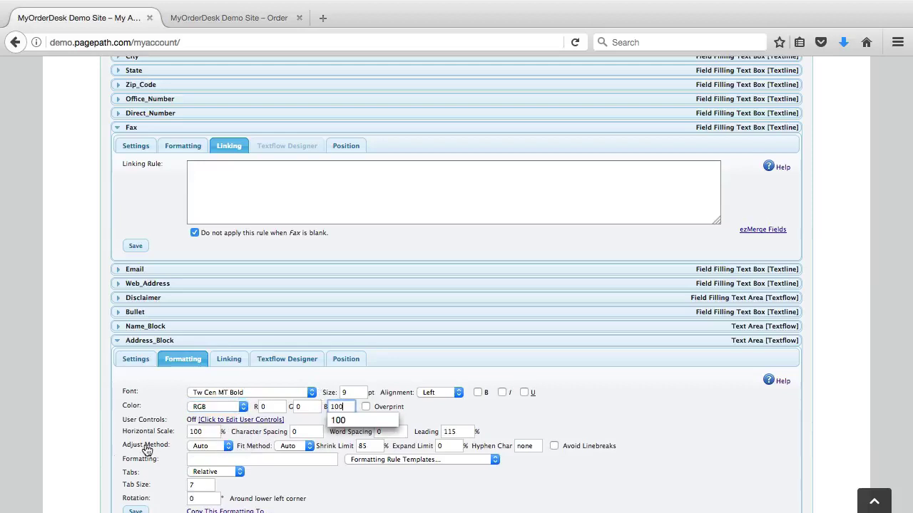
pyautogui.click(80, 463)
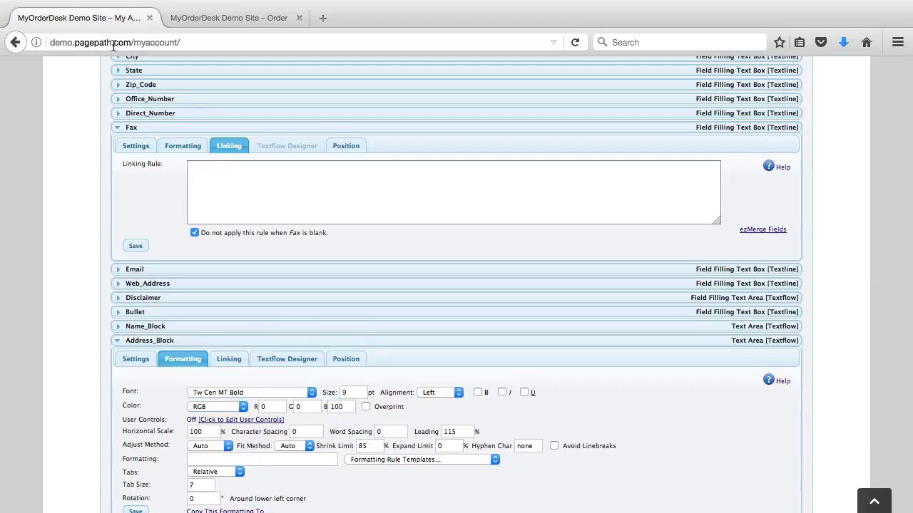
pyautogui.click(204, 20)
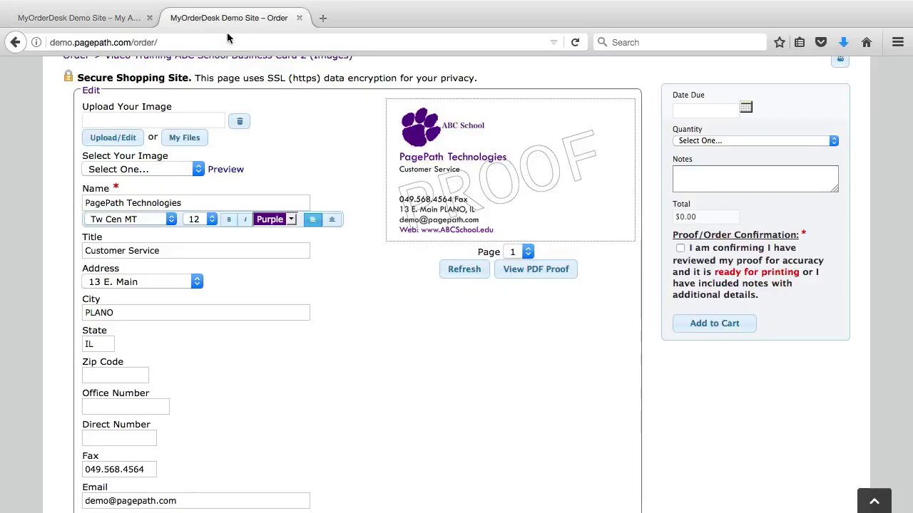
# - Refresh the proof, then delete the whole fax number from the order form's Fax field
pyautogui.click(462, 276)
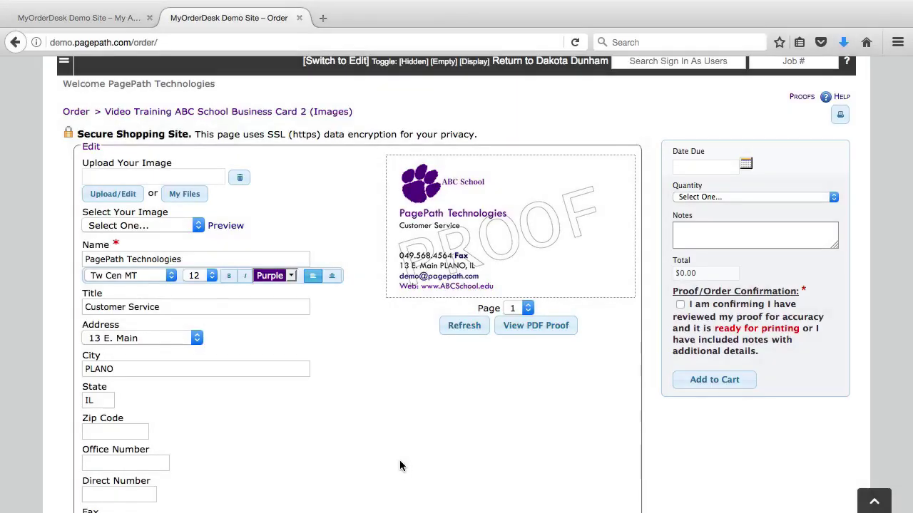
pyautogui.scroll(-4, 403, 474)
pyautogui.scroll(-1, 400, 465)
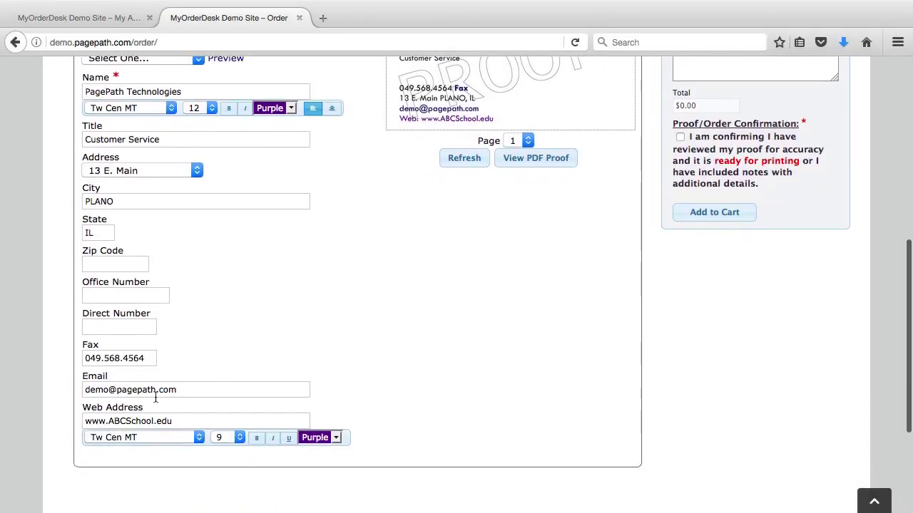
pyautogui.doubleClick(128, 359)
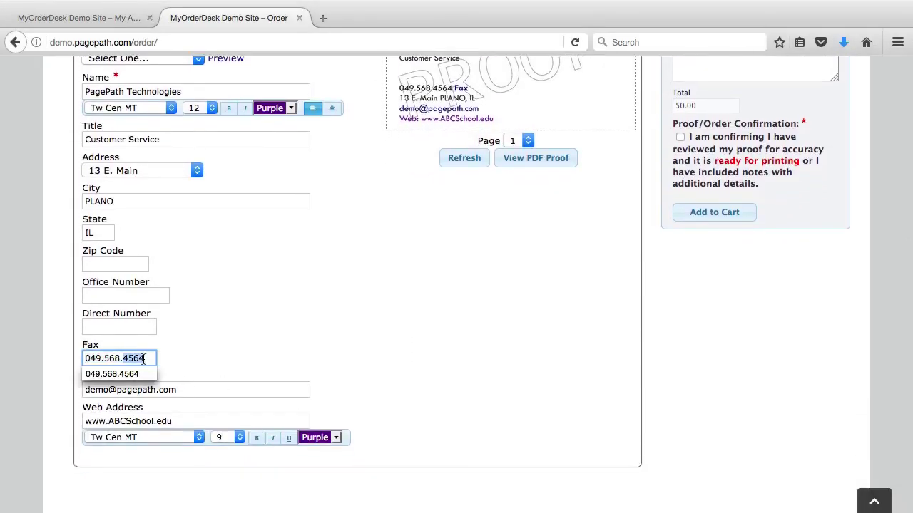
pyautogui.tripleClick(143, 359)
pyautogui.press('BackSpace')
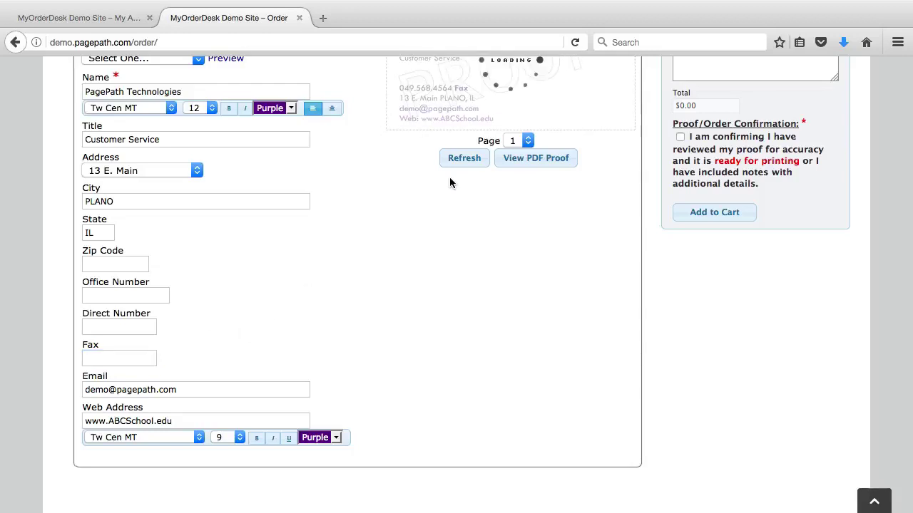
pyautogui.scroll(4, 365, 167)
pyautogui.moveTo(423, 237)
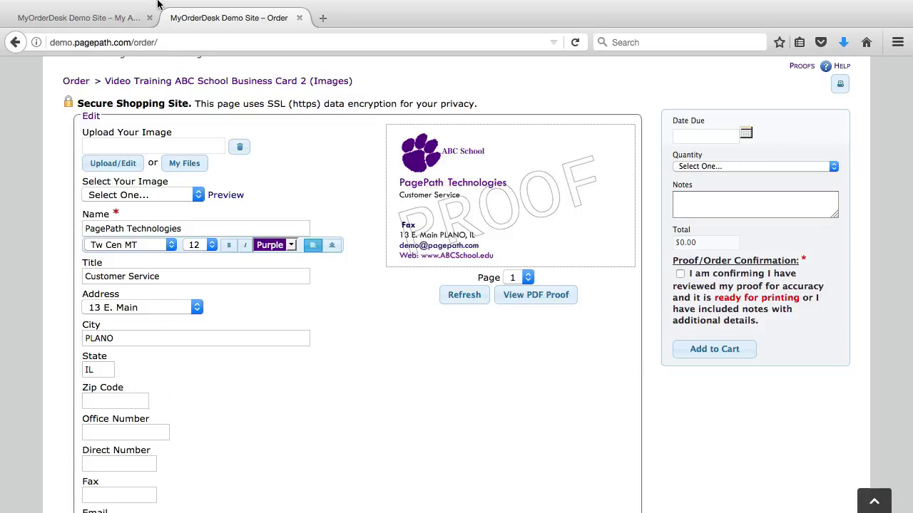
# - Wrap Address_Block's {Fax} Fax line in <optional></optional> tags and save the text
pyautogui.click(100, 19)
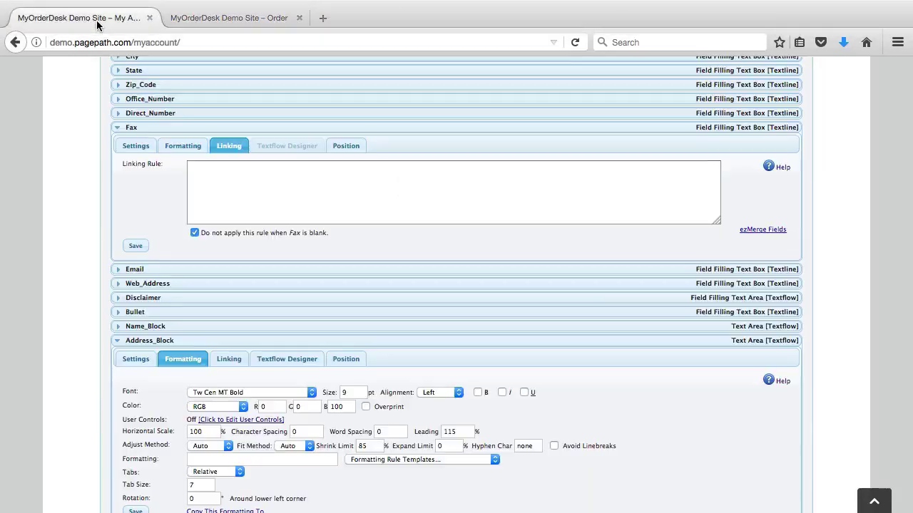
pyautogui.scroll(-1, 162, 335)
pyautogui.scroll(-1, 162, 340)
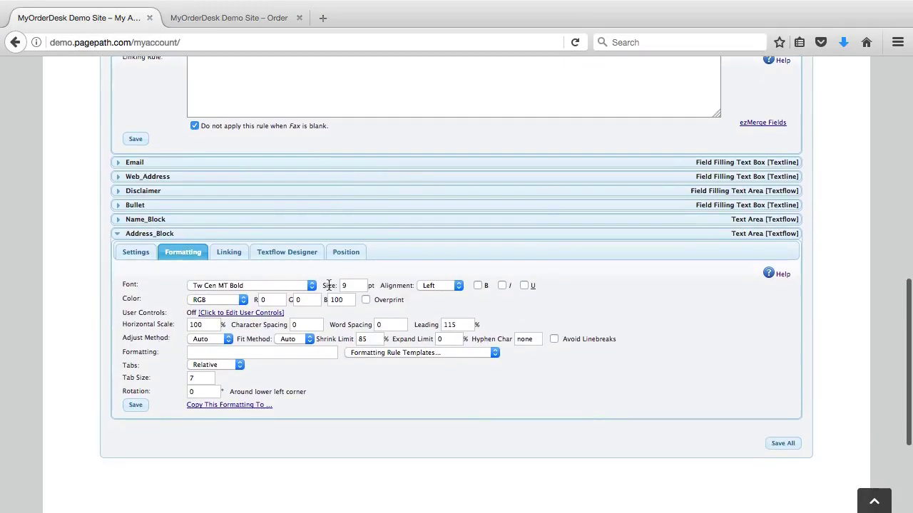
pyautogui.click(289, 254)
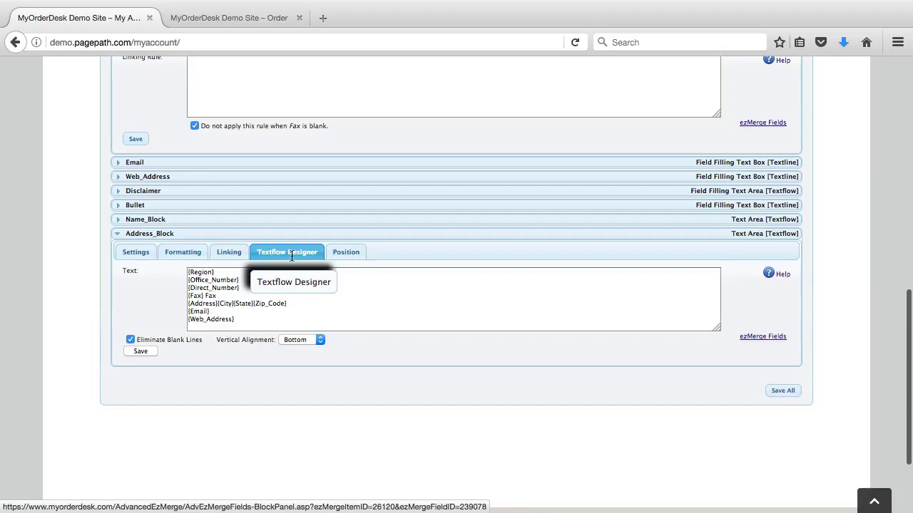
pyautogui.click(188, 295)
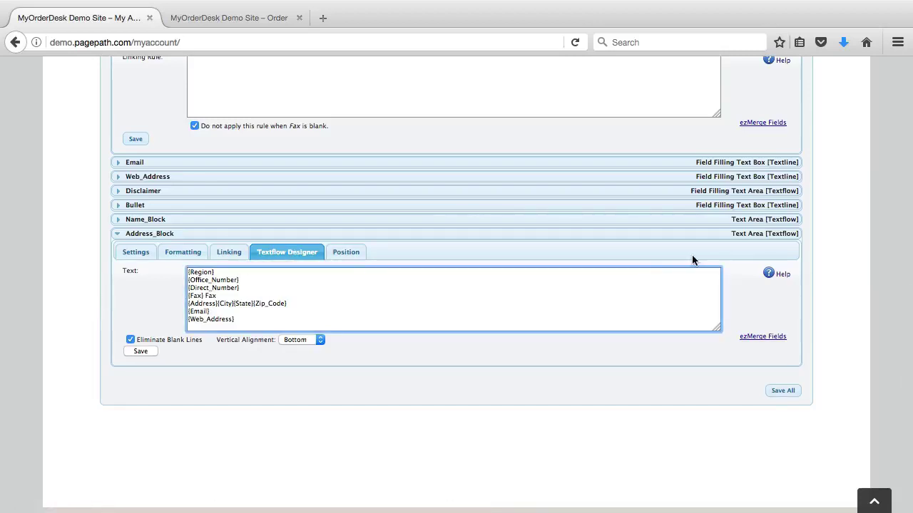
pyautogui.write('<optional>')
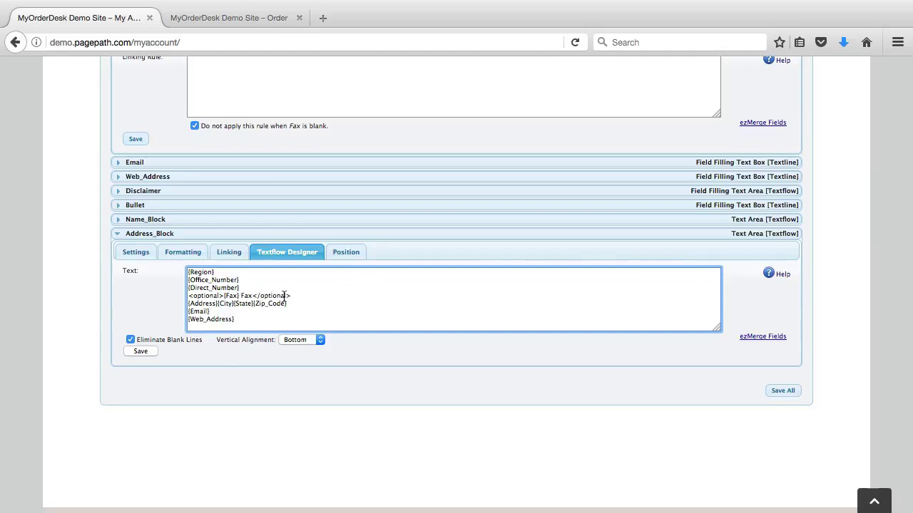
pyautogui.click(239, 296)
pyautogui.moveTo(239, 295); pyautogui.dragTo(222, 295)
pyautogui.click(225, 295)
pyautogui.moveTo(242, 296); pyautogui.dragTo(253, 296)
pyautogui.click(141, 350)
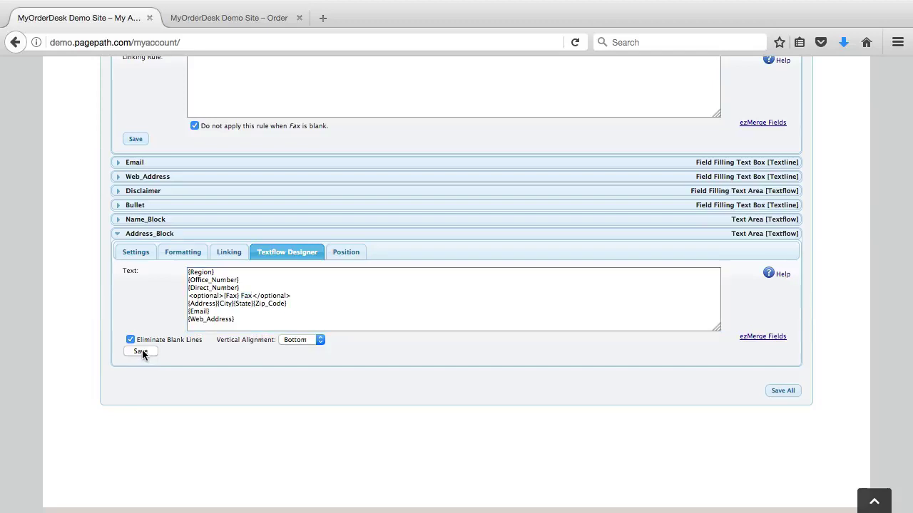
pyautogui.click(202, 18)
pyautogui.click(476, 296)
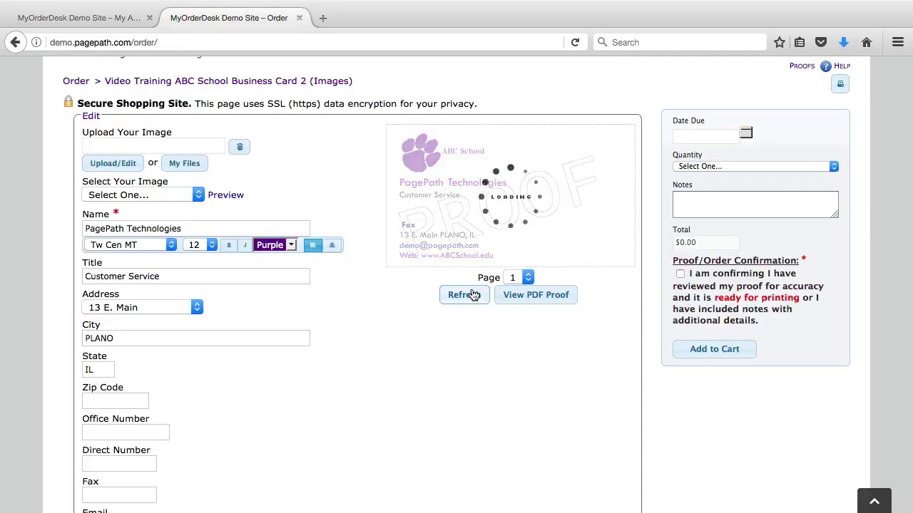
pyautogui.scroll(-2, 290, 410)
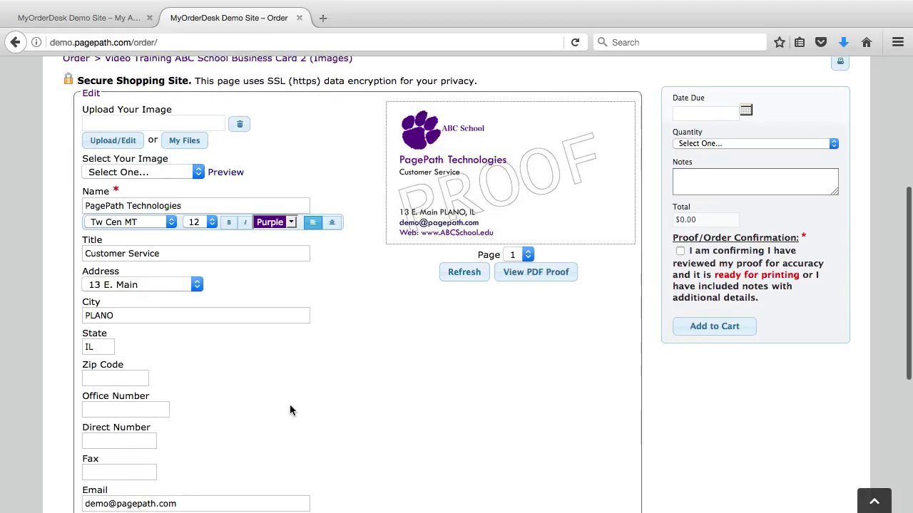
pyautogui.click(95, 469)
pyautogui.write('53454')
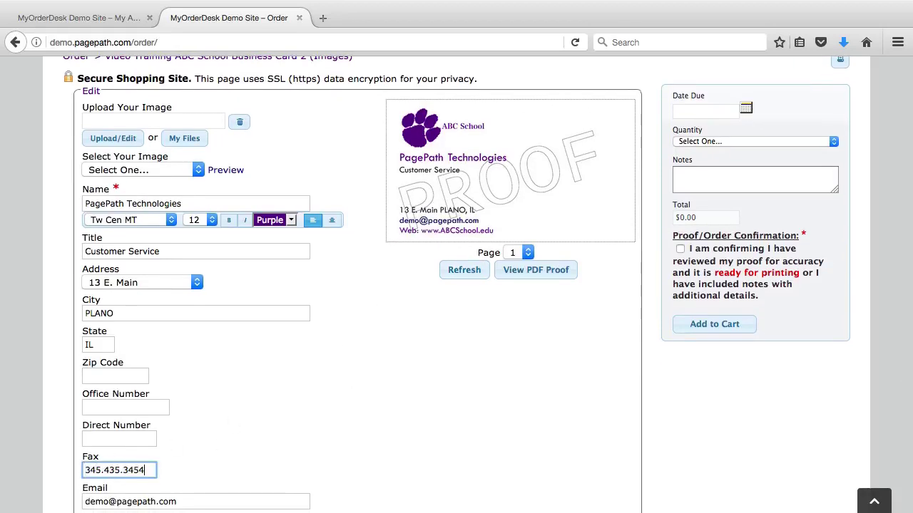
pyautogui.click(460, 274)
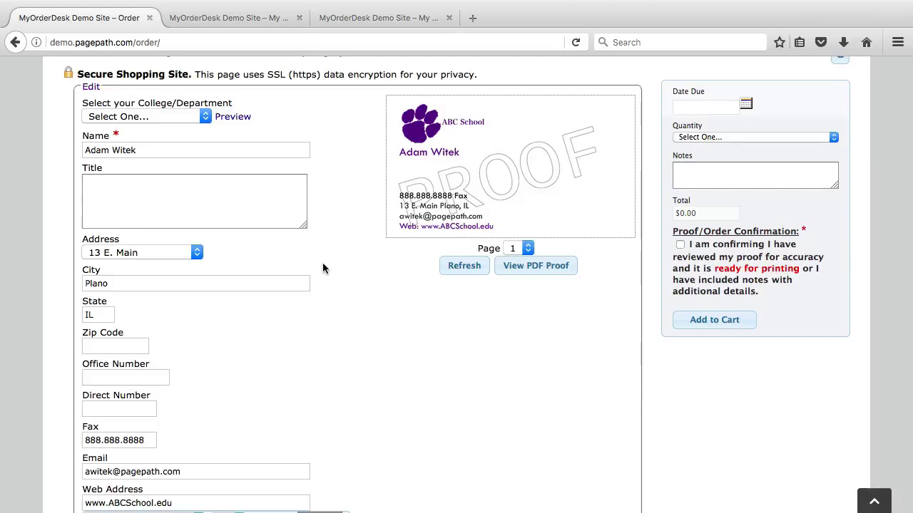
# - Set College/Department to College of Business, then College of Science, to watch the proof logo change
pyautogui.scroll(2, 356, 303)
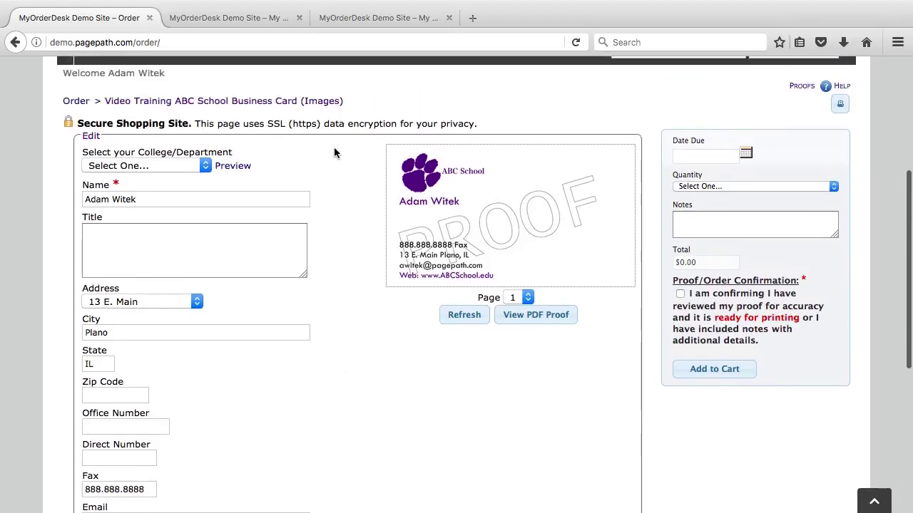
pyautogui.click(205, 167)
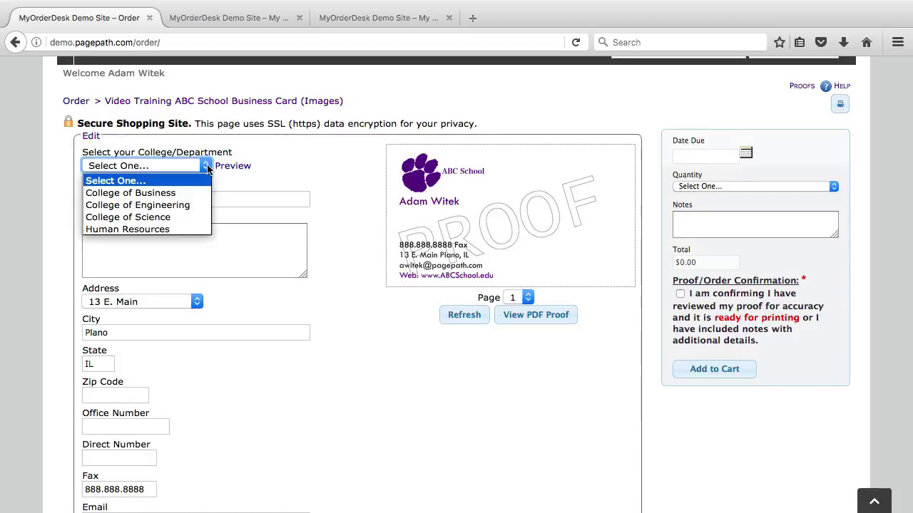
pyautogui.click(165, 193)
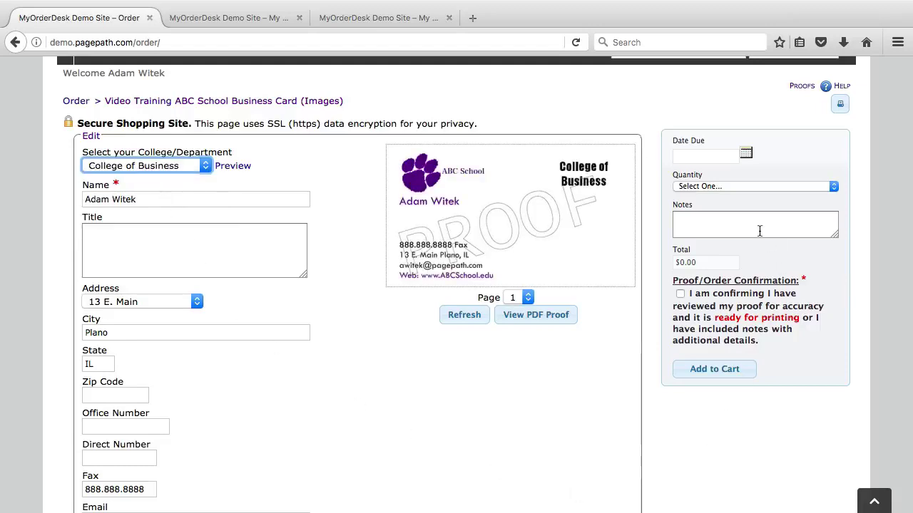
pyautogui.click(175, 165)
pyautogui.click(161, 218)
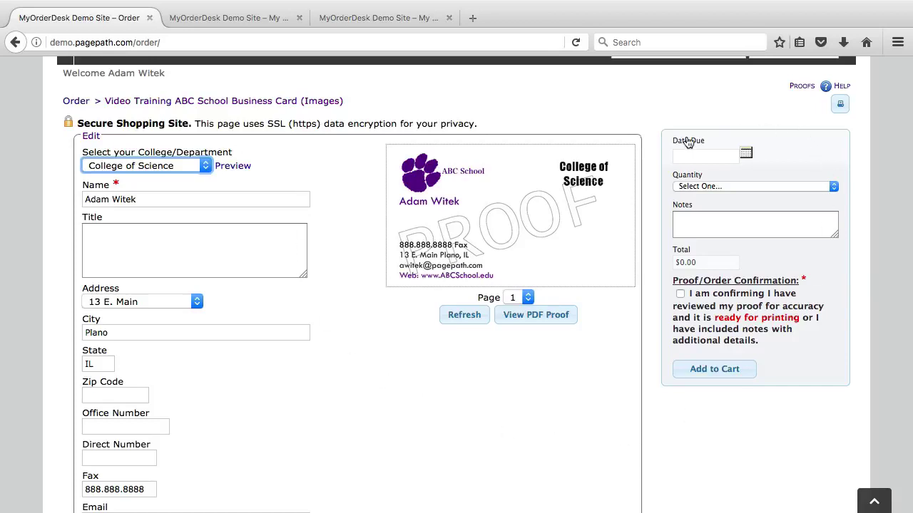
# - Choose College of Engineering and go back to the template's field settings
pyautogui.click(179, 169)
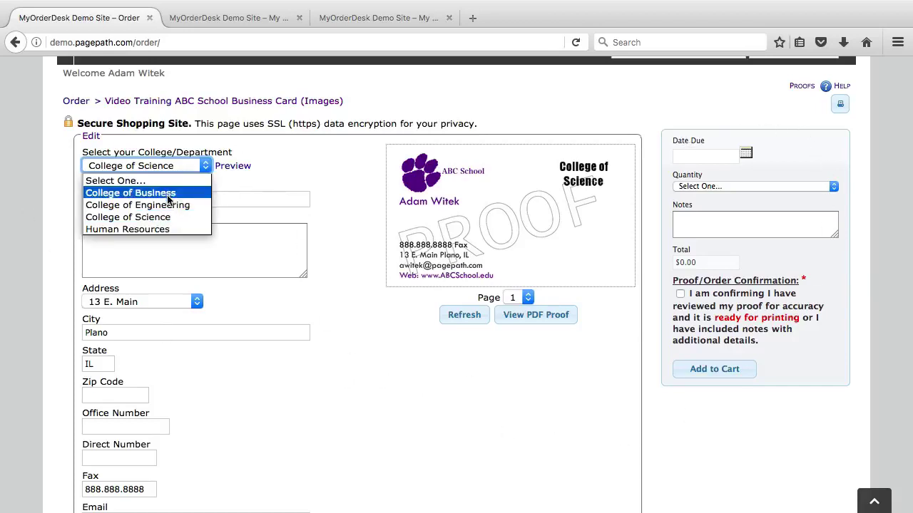
pyautogui.click(128, 205)
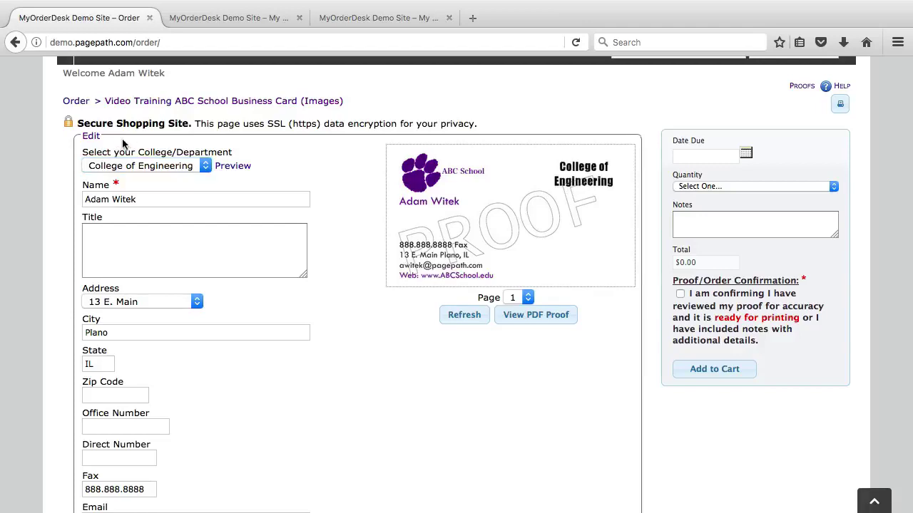
pyautogui.click(238, 18)
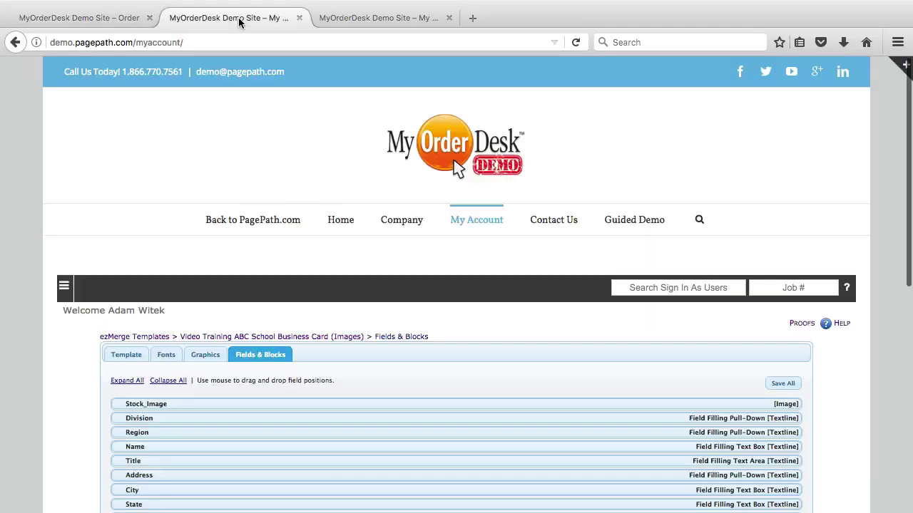
# - Expand the Stock_Image field's settings in Fields & Blocks
pyautogui.scroll(-2, 212, 427)
pyautogui.scroll(-3, 212, 428)
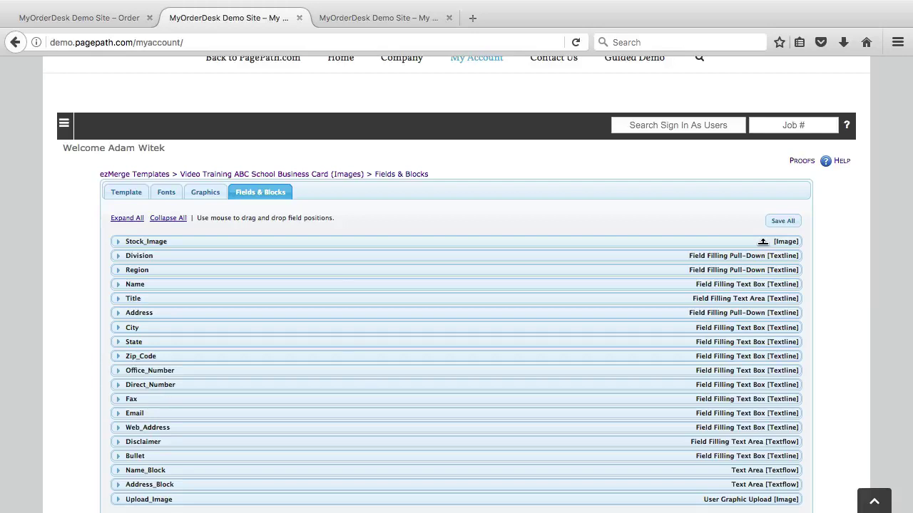
pyautogui.click(119, 242)
pyautogui.scroll(-2, 60, 261)
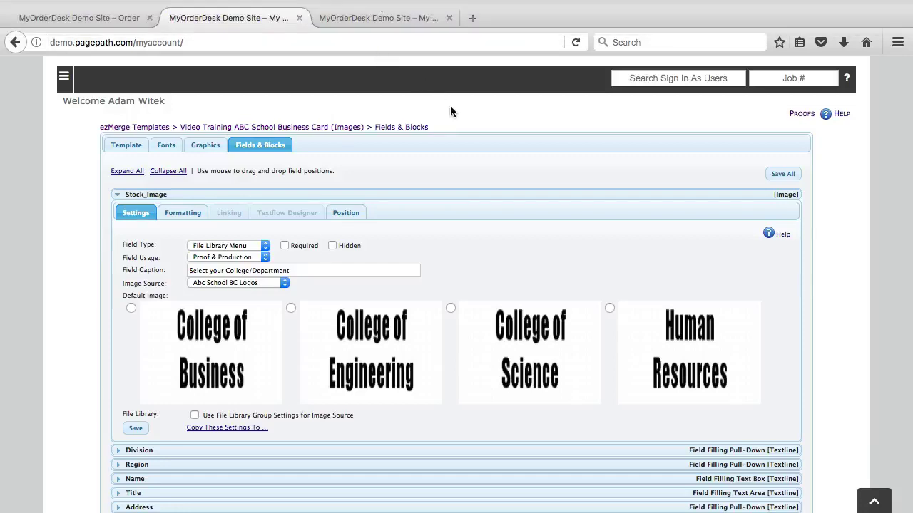
# - Check the four department logos in the Abc School BC Logos file library, then return to Fields & Blocks
pyautogui.click(382, 15)
pyautogui.scroll(-2, 160, 352)
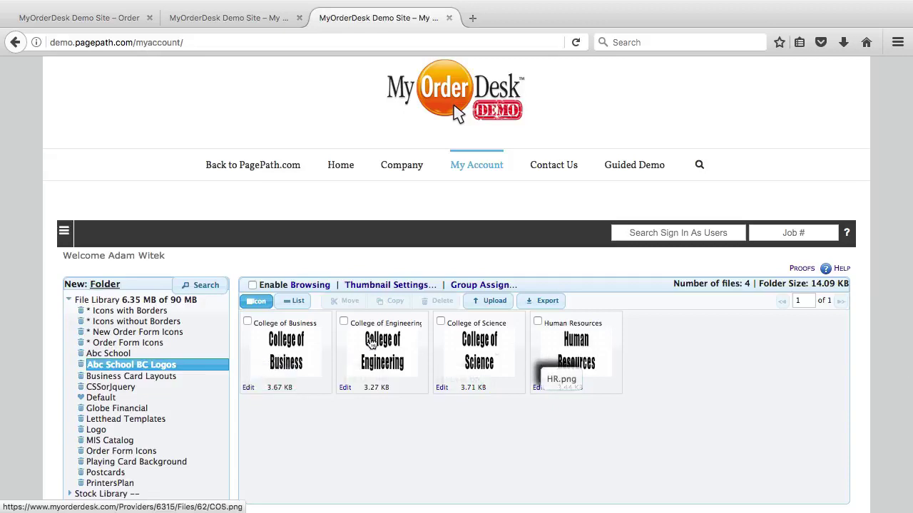
pyautogui.click(224, 19)
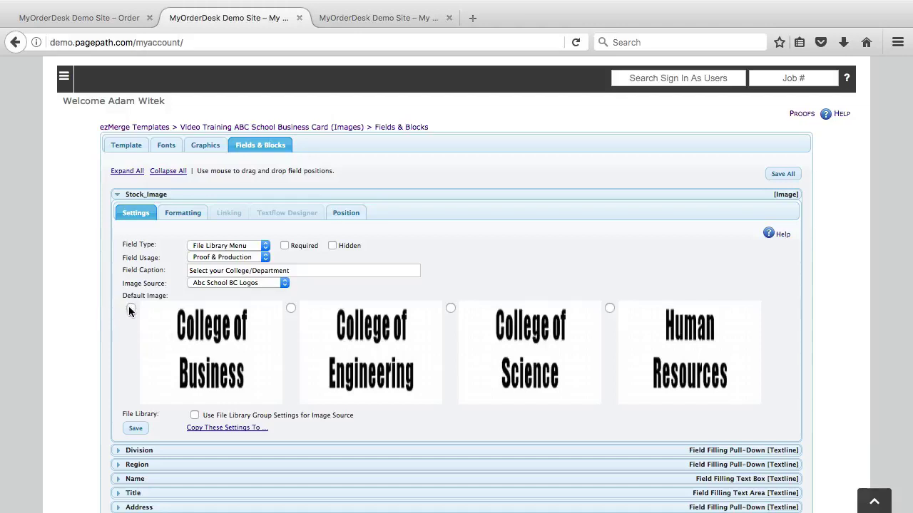
pyautogui.click(230, 247)
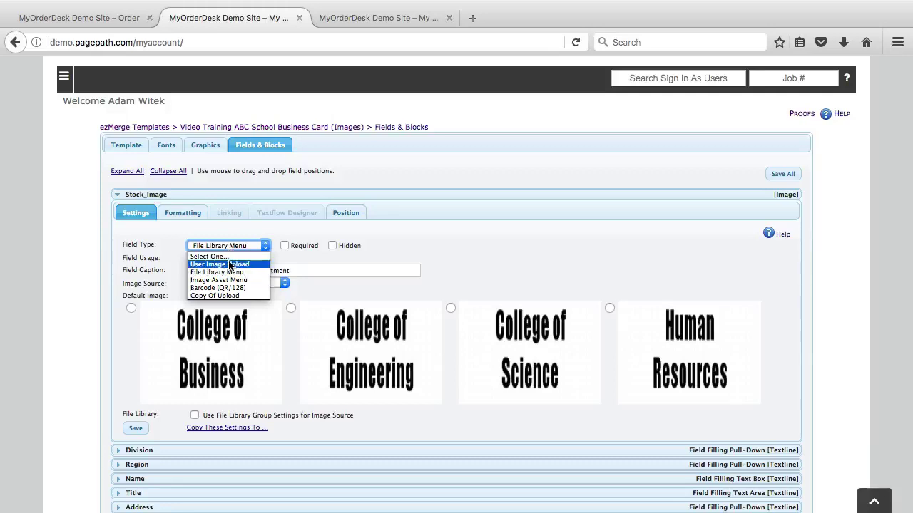
pyautogui.click(228, 265)
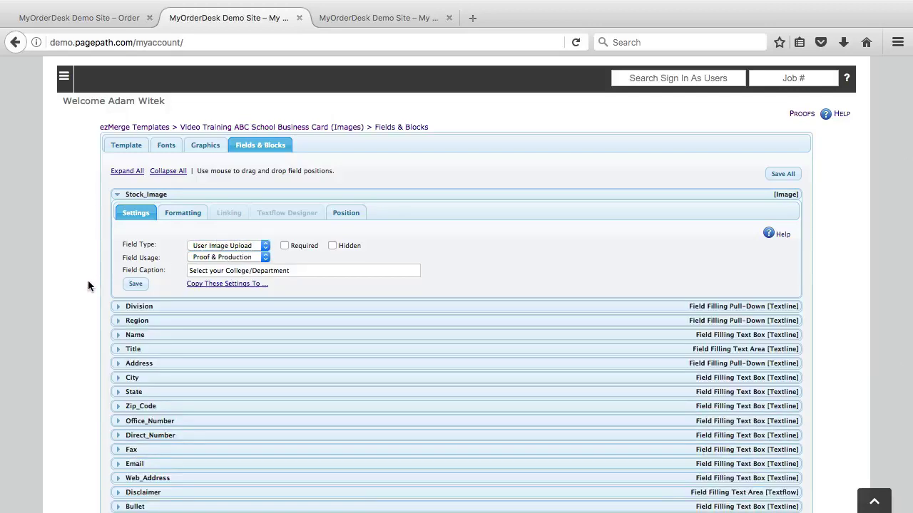
pyautogui.click(102, 17)
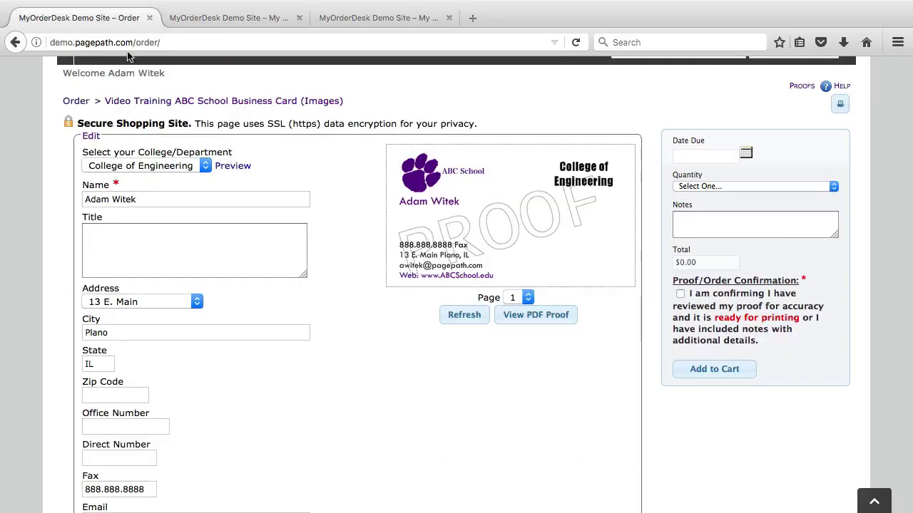
pyautogui.rightClick(383, 365)
pyautogui.moveTo(460, 443)
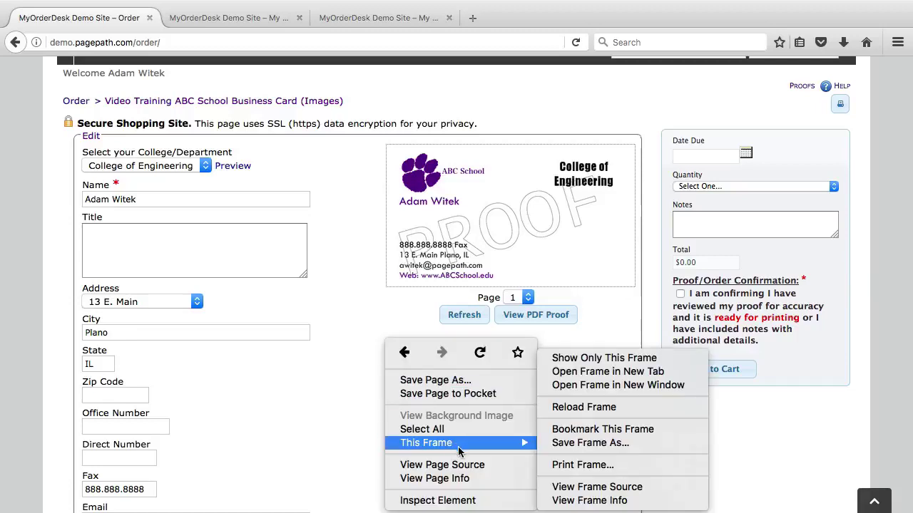
pyautogui.click(611, 411)
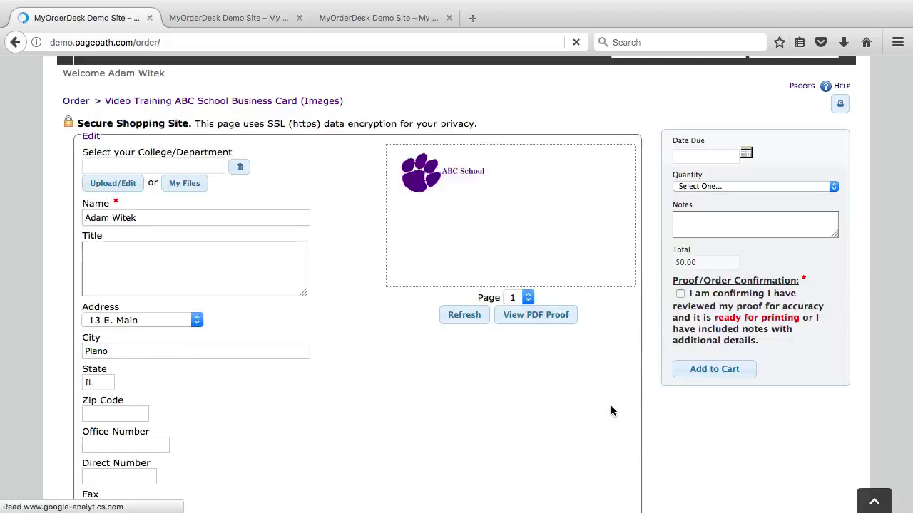
pyautogui.scroll(-1, 163, 349)
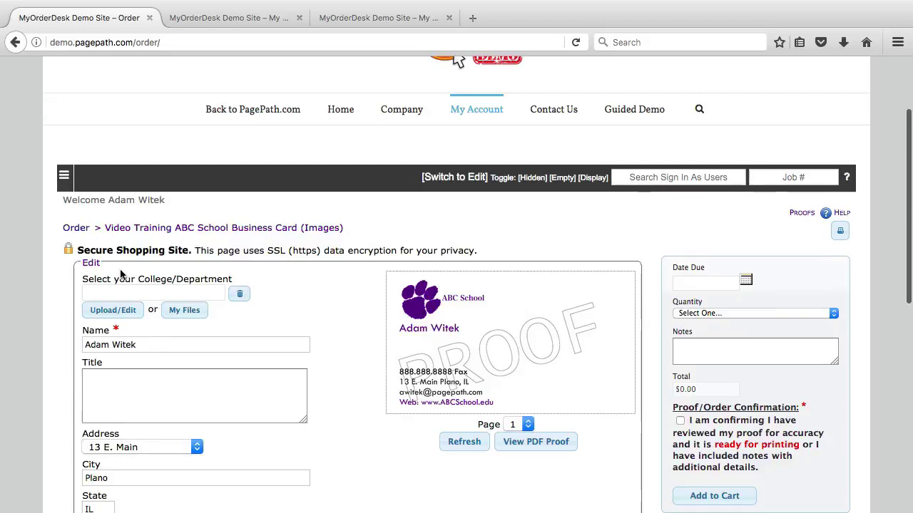
pyautogui.click(124, 293)
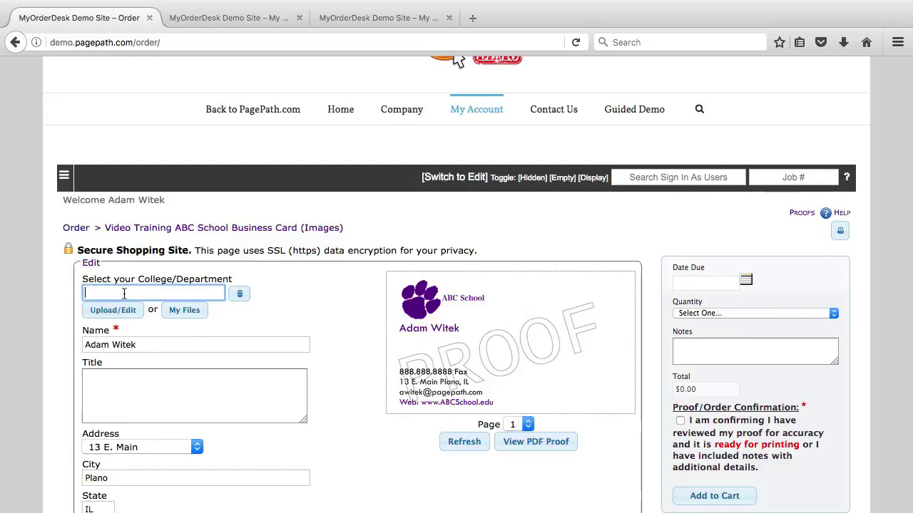
pyautogui.click(117, 311)
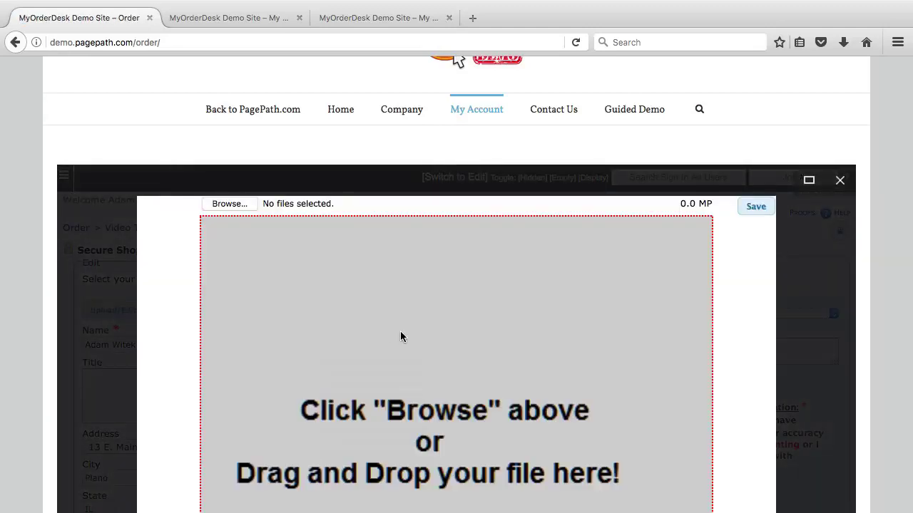
pyautogui.scroll(-4, 400, 330)
pyautogui.scroll(2, 419, 226)
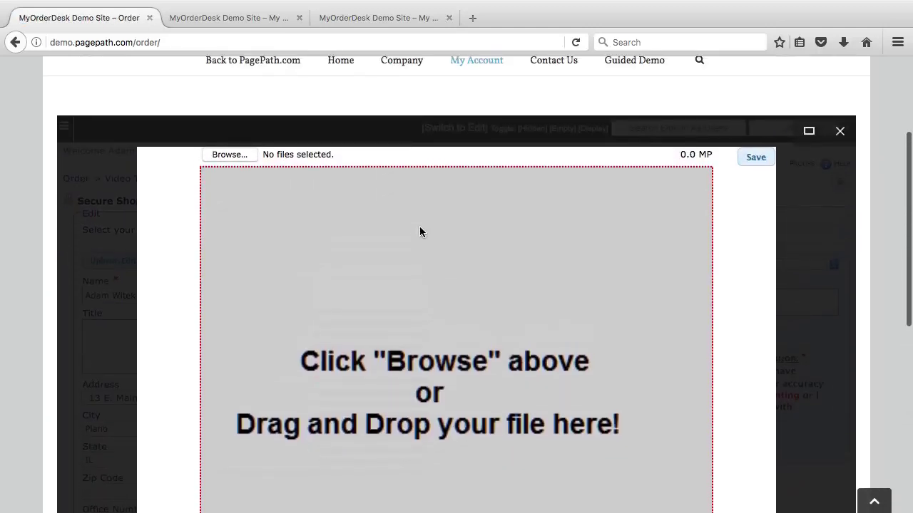
pyautogui.scroll(-2, 420, 232)
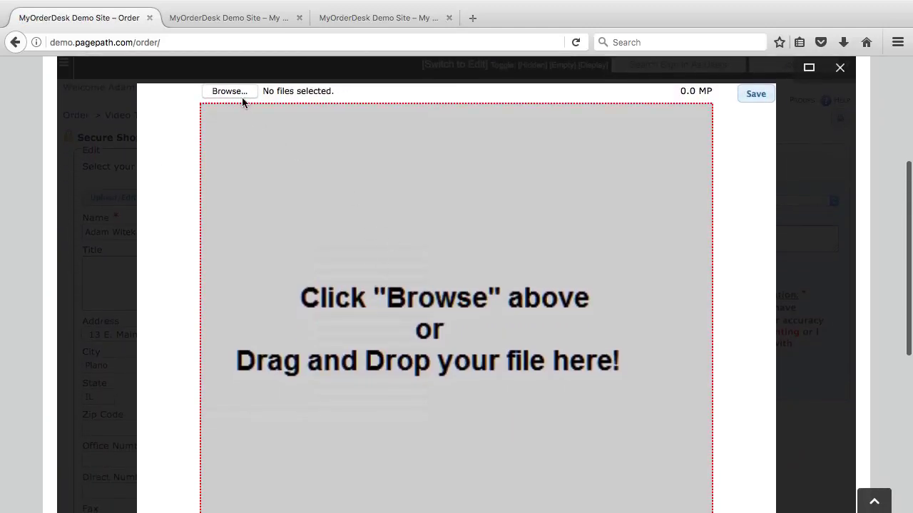
pyautogui.click(839, 69)
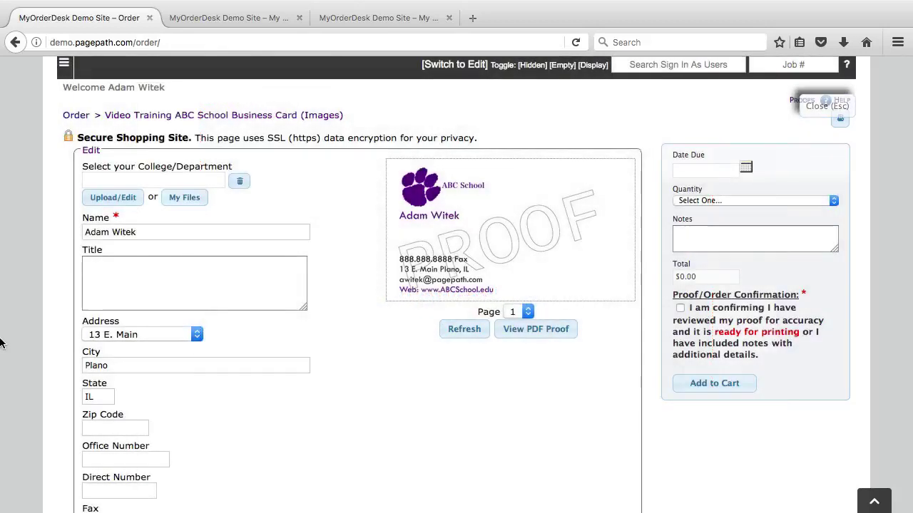
pyautogui.click(184, 198)
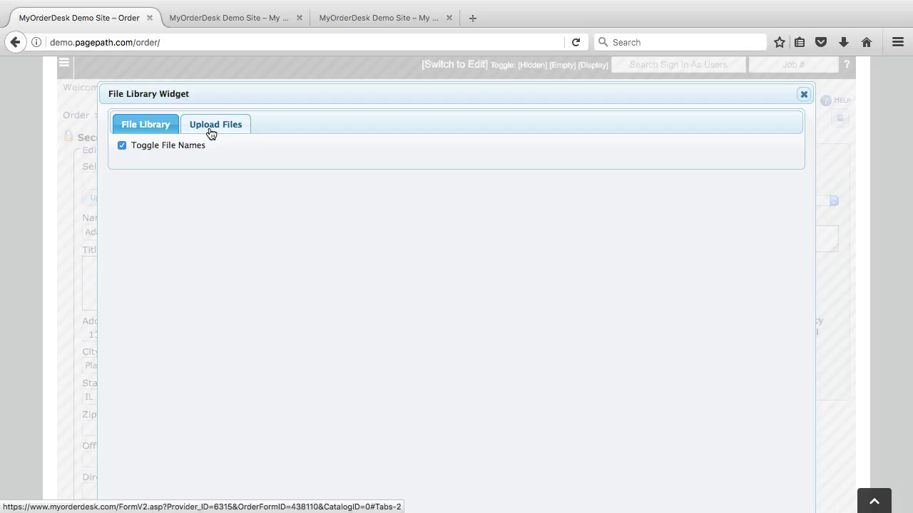
pyautogui.click(212, 132)
pyautogui.click(133, 126)
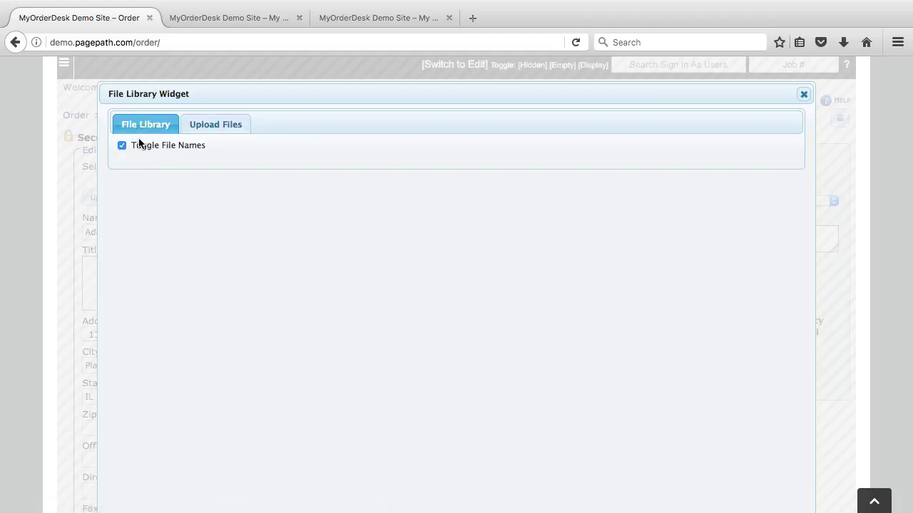
pyautogui.click(227, 123)
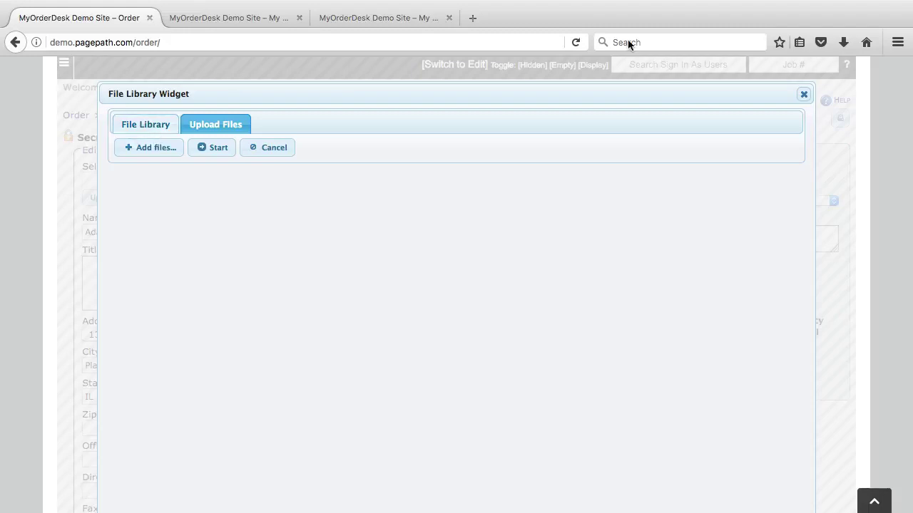
pyautogui.click(803, 94)
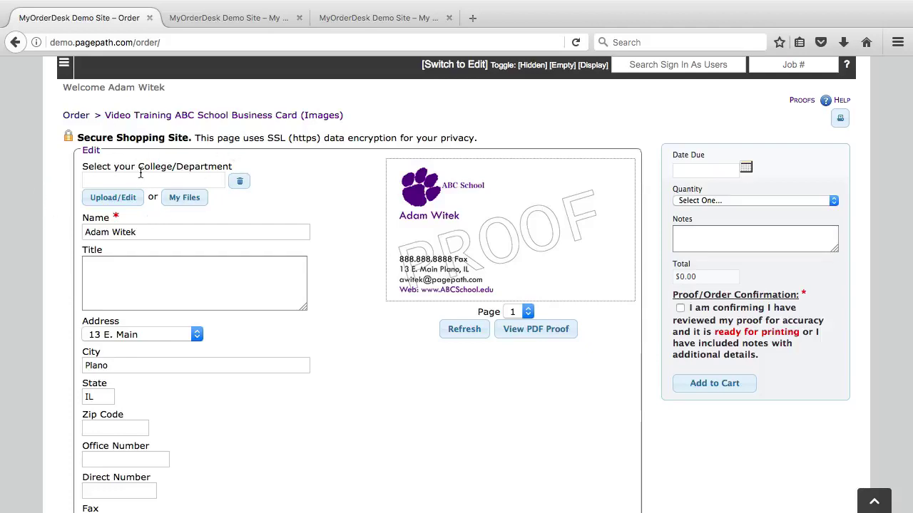
# - Save Stock_Image as a File Library Menu field with Abc School BC Logos as its image source
pyautogui.click(249, 18)
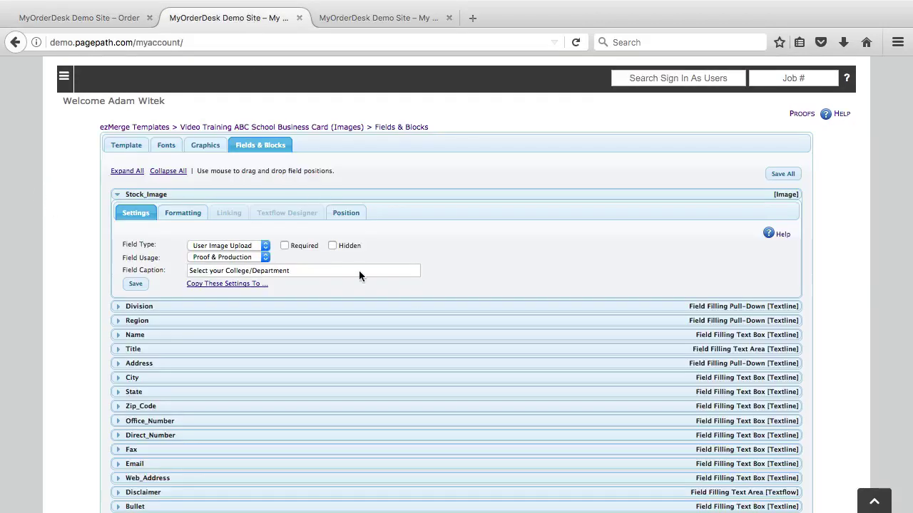
pyautogui.click(228, 245)
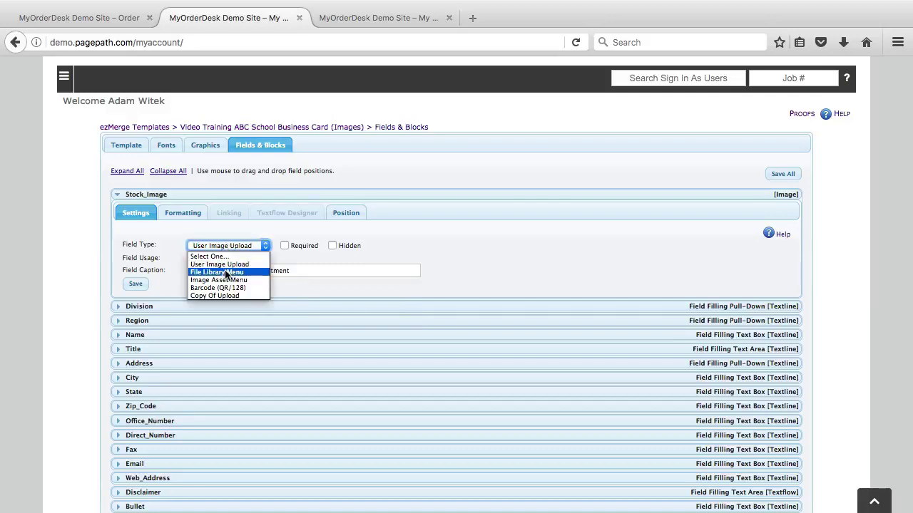
pyautogui.click(227, 272)
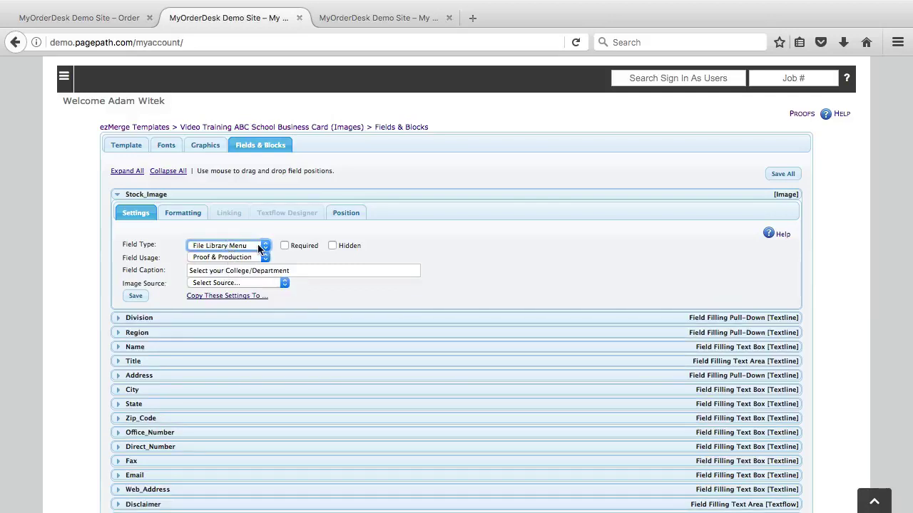
pyautogui.click(225, 283)
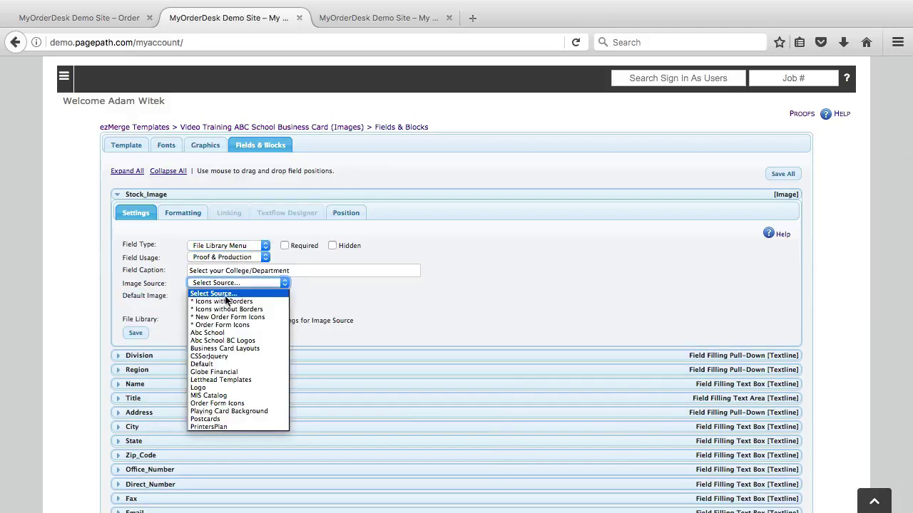
pyautogui.click(241, 342)
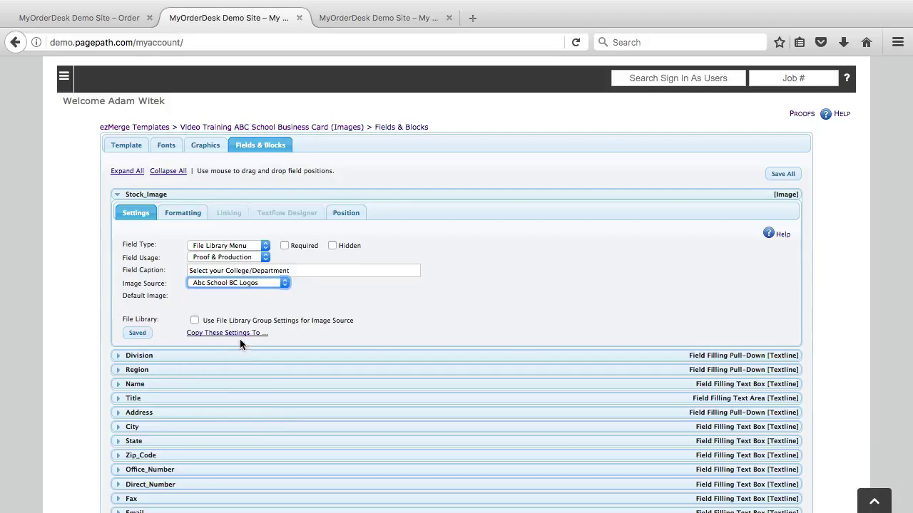
pyautogui.scroll(-1, 340, 285)
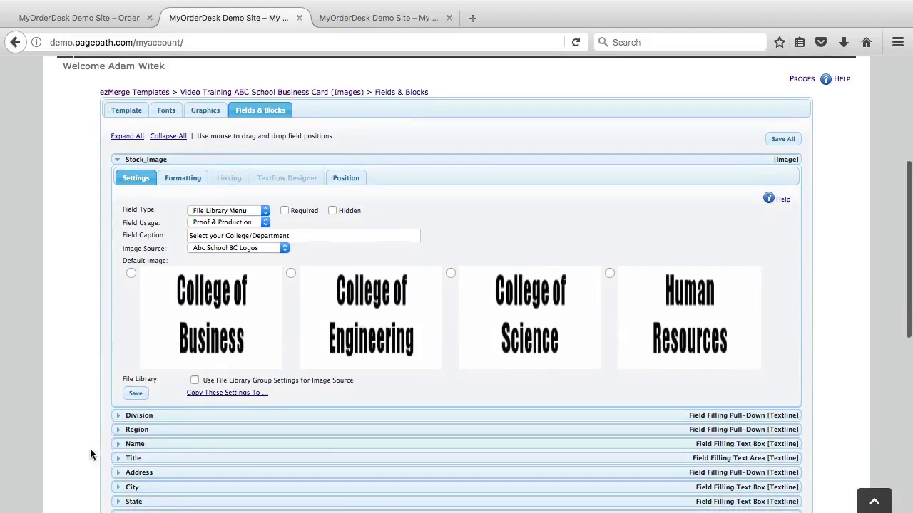
pyautogui.click(136, 394)
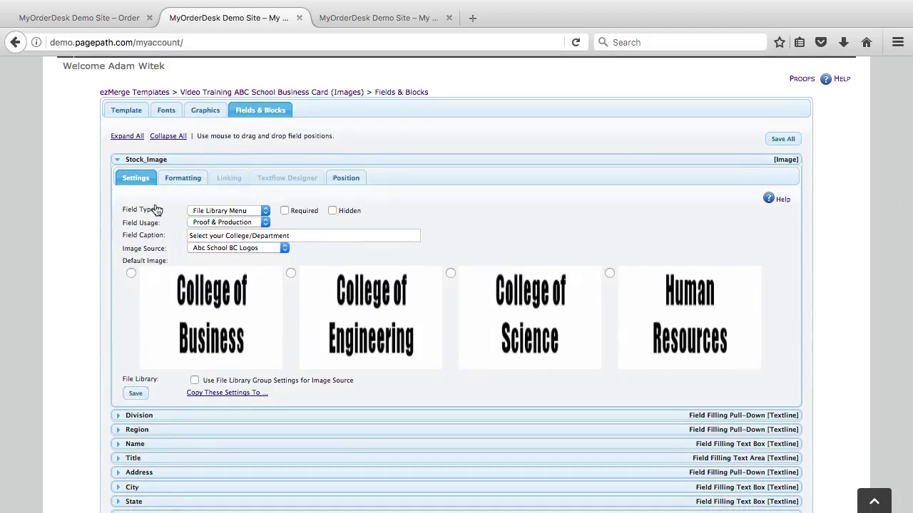
# - Review Stock_Image's image formatting, then reload the order form so College/Department becomes a pull-down
pyautogui.click(181, 178)
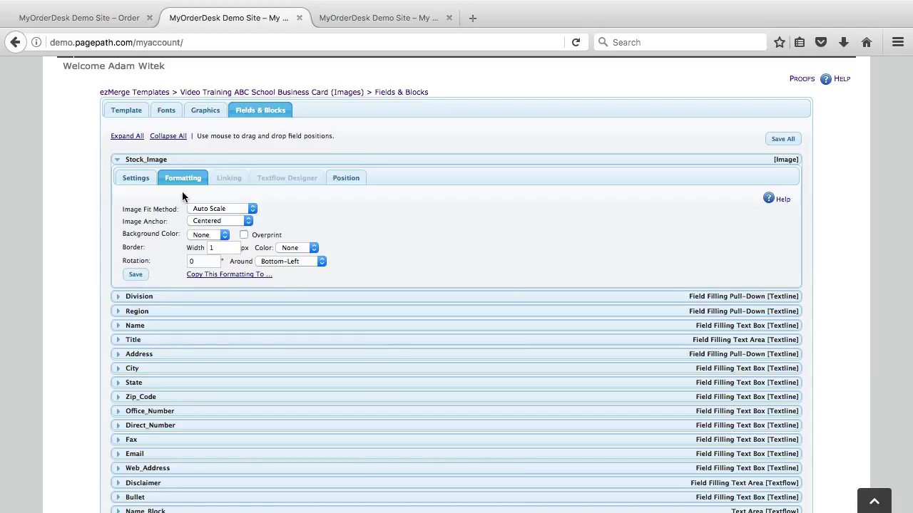
pyautogui.click(86, 14)
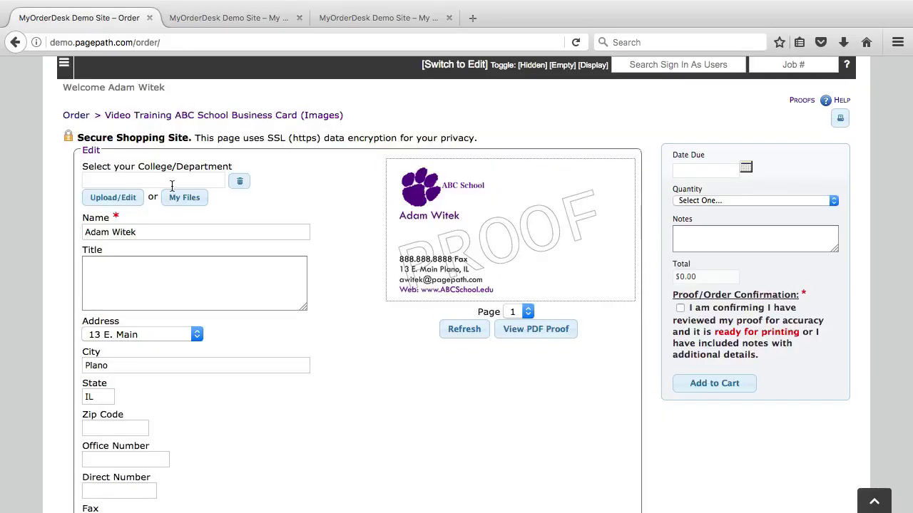
pyautogui.rightClick(381, 374)
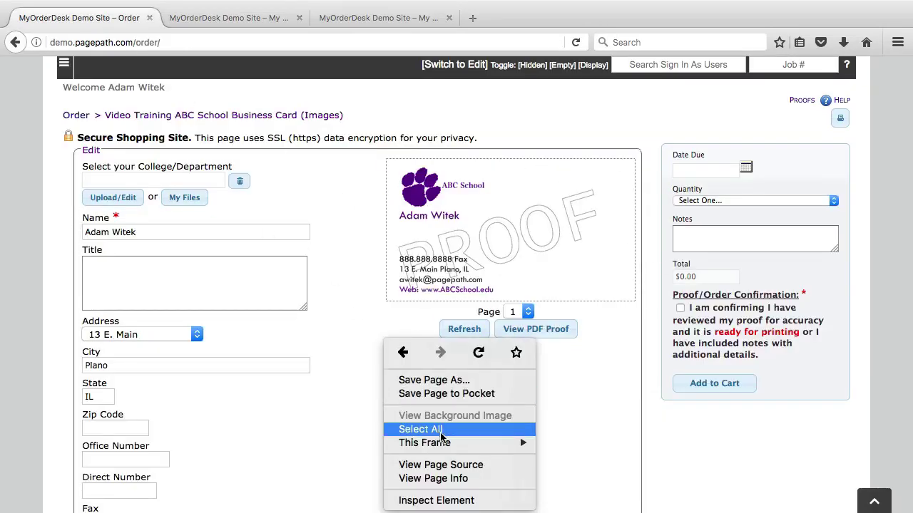
pyautogui.moveTo(448, 444)
pyautogui.click(613, 408)
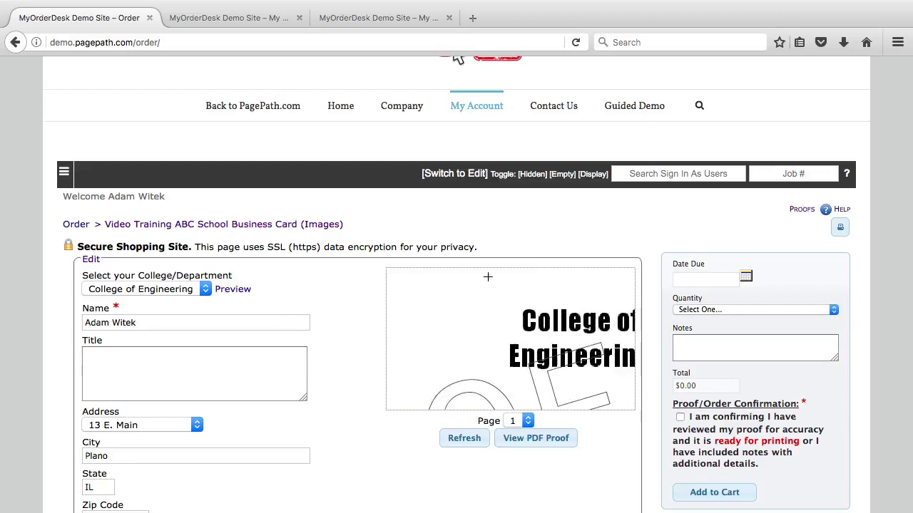
pyautogui.click(197, 22)
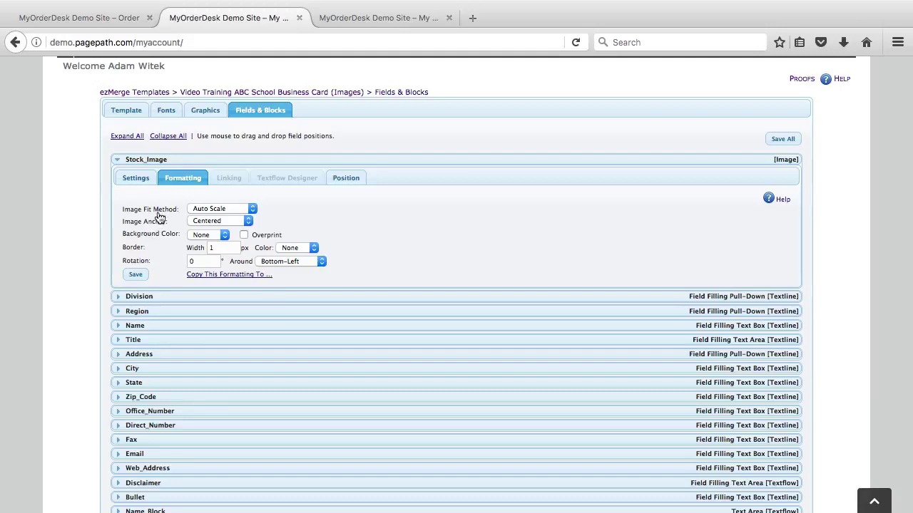
# - Enable Debug Mode in the template's general settings and save
pyautogui.click(348, 179)
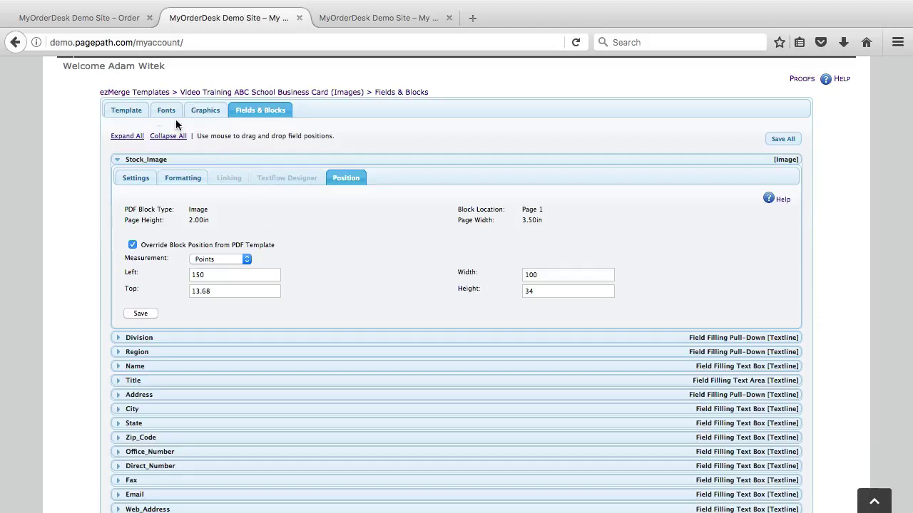
pyautogui.click(126, 110)
pyautogui.scroll(-3, 271, 395)
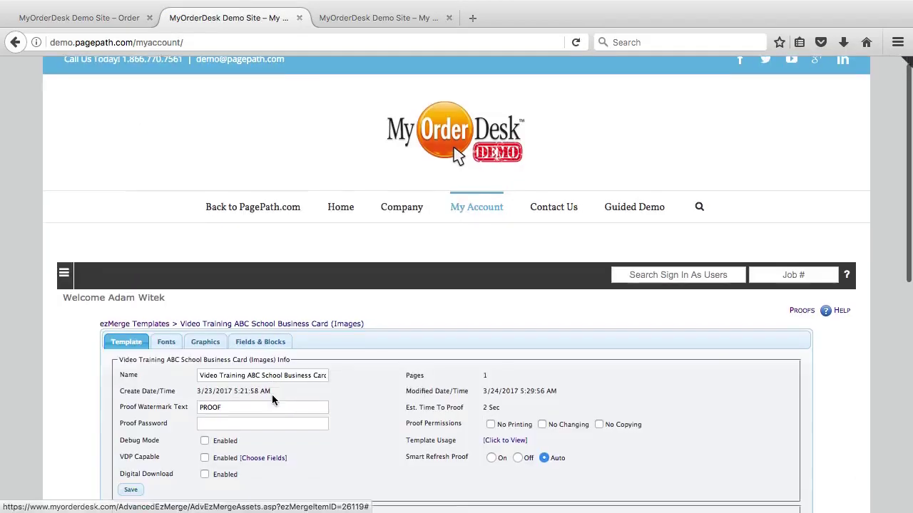
pyautogui.click(205, 330)
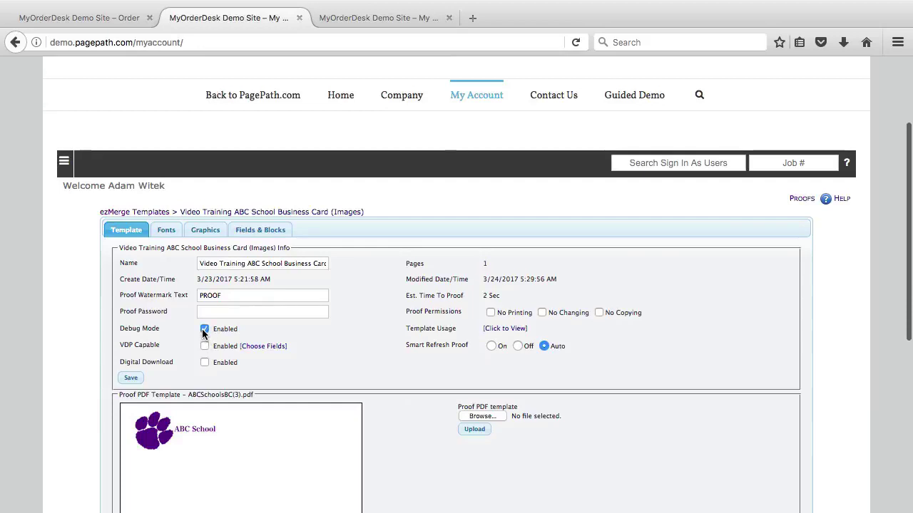
pyautogui.click(130, 377)
# - Refresh the order proof to see outlined blocks around the College of Engineering logo and contact details
pyautogui.scroll(-2, 212, 420)
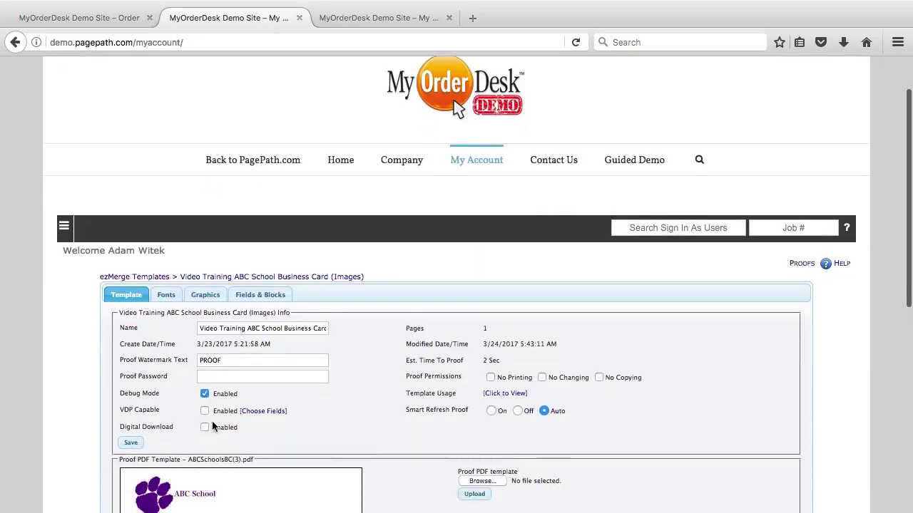
pyautogui.click(107, 18)
pyautogui.scroll(-2, 427, 427)
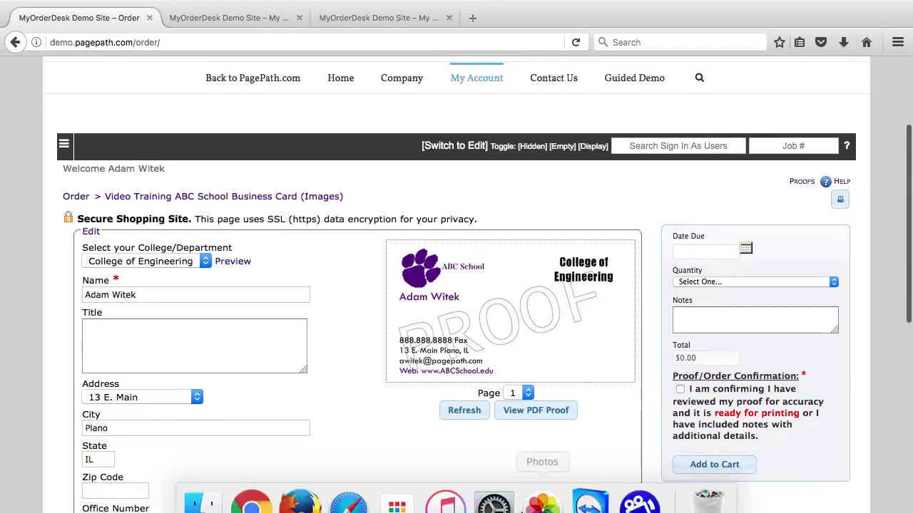
pyautogui.click(463, 385)
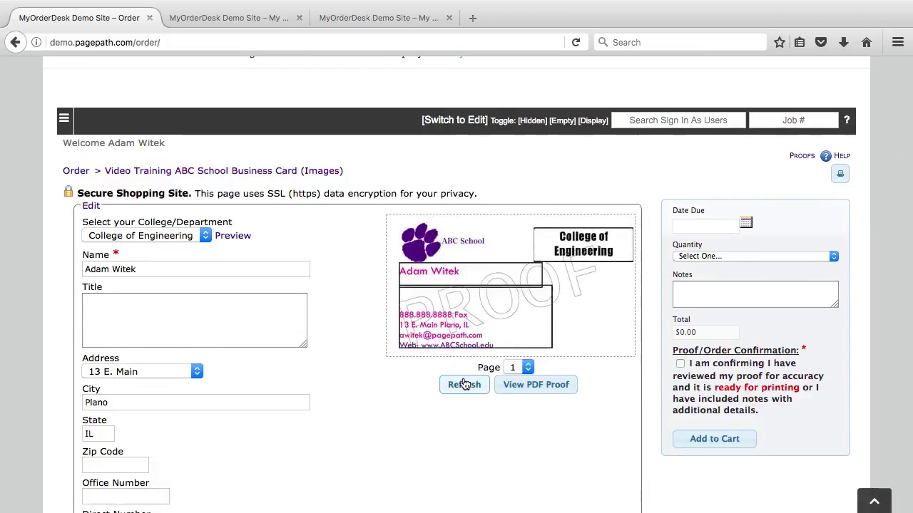